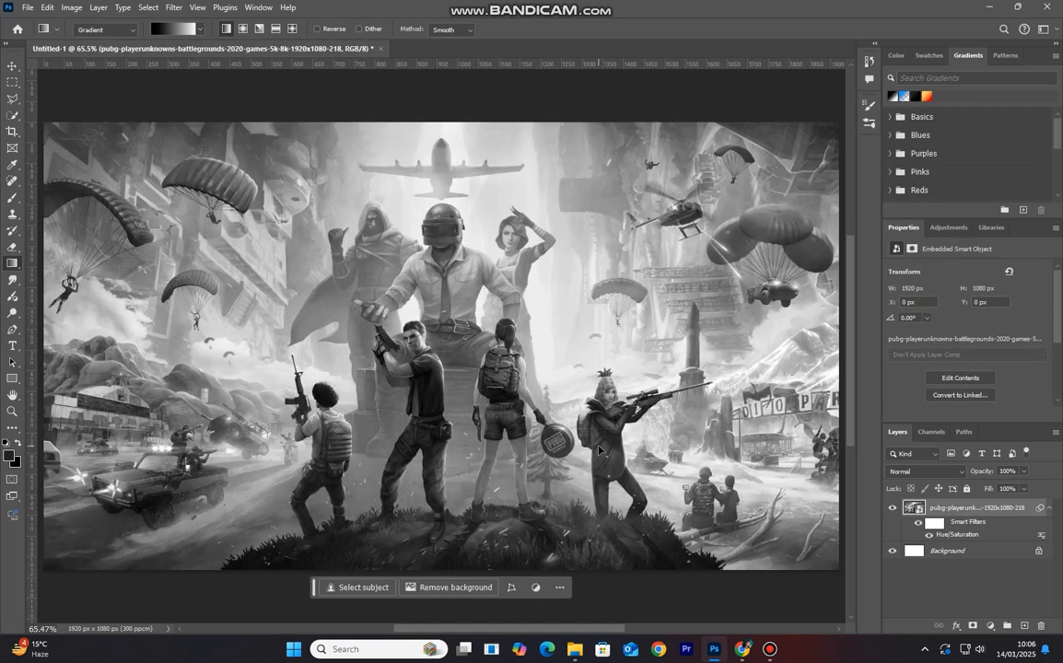
Add a gradient fill layer above the battle image using the black-to-white preset from the Basics group.
key("v")
scroll(515, 424, "down", 1)
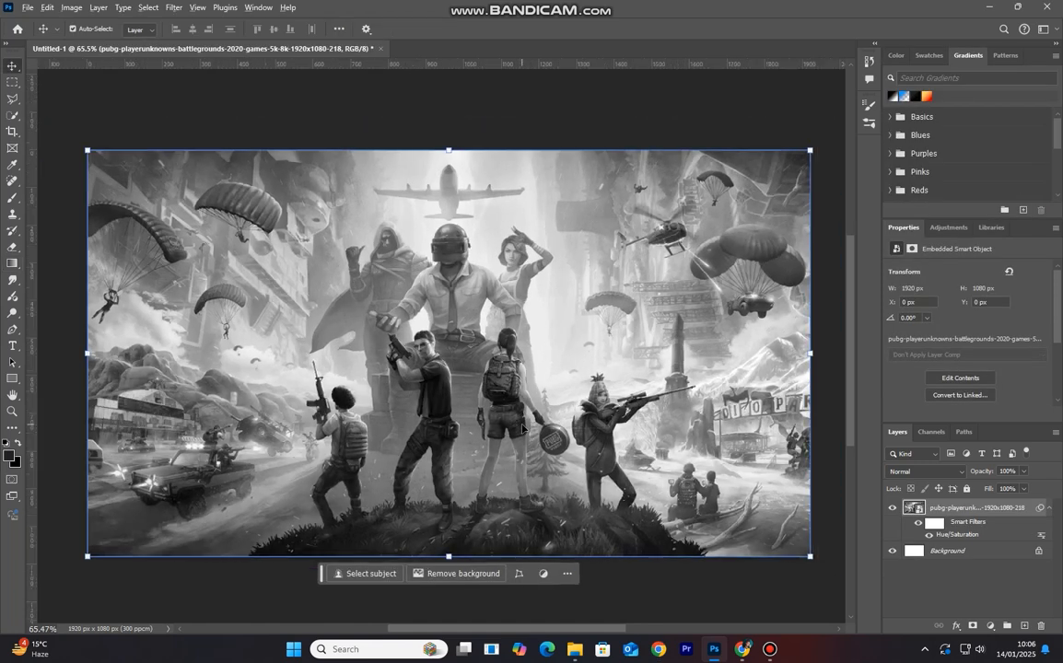
left_click(990, 626)
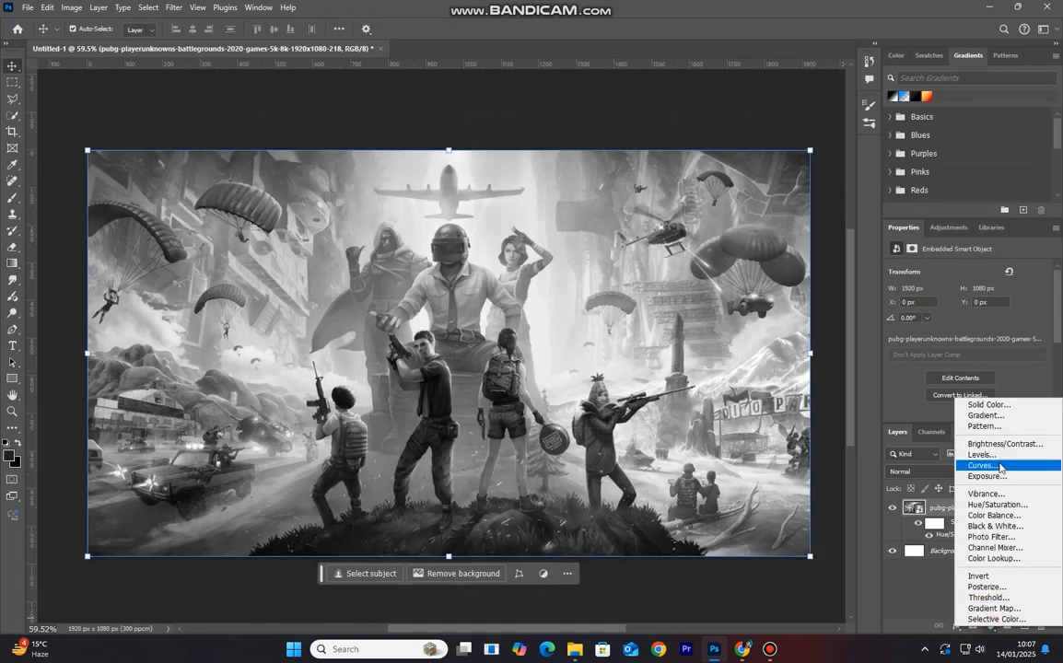
left_click(1001, 419)
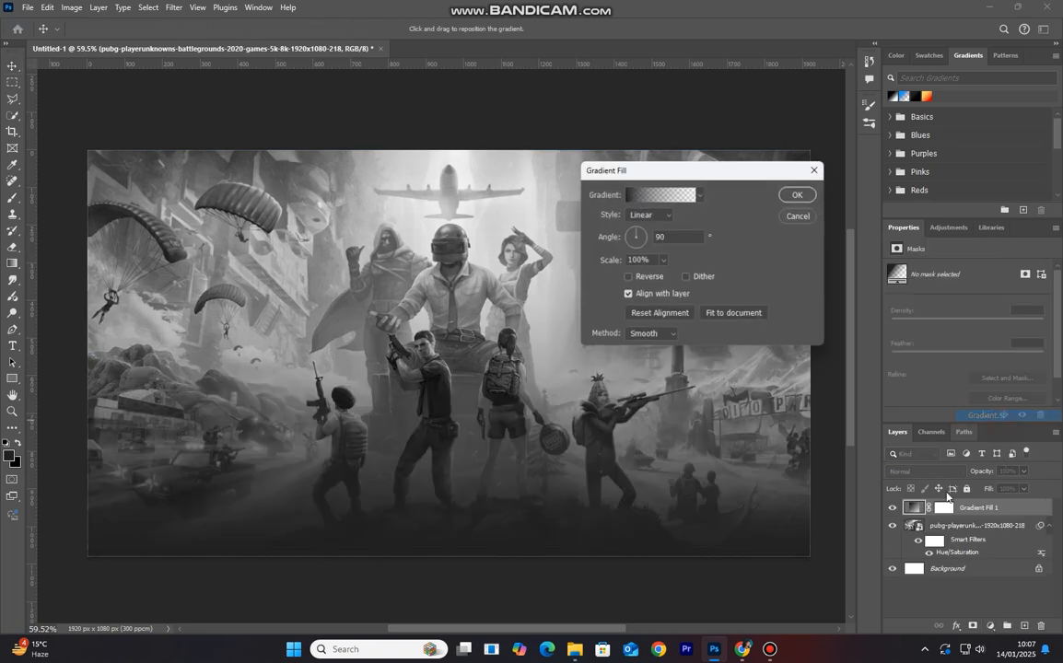
left_click(661, 195)
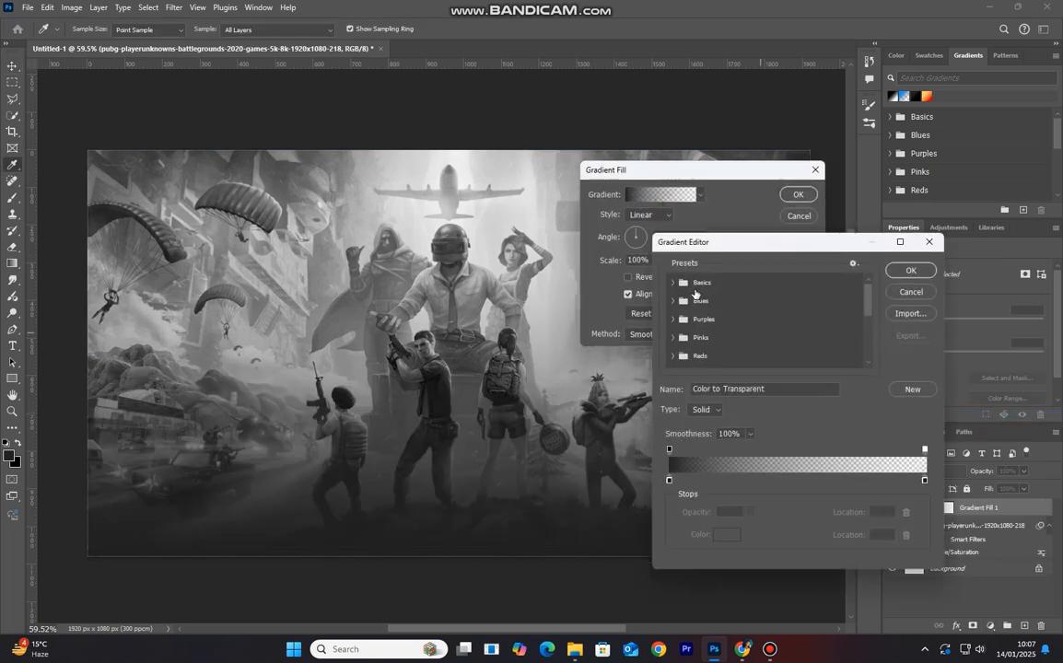
left_click(680, 285)
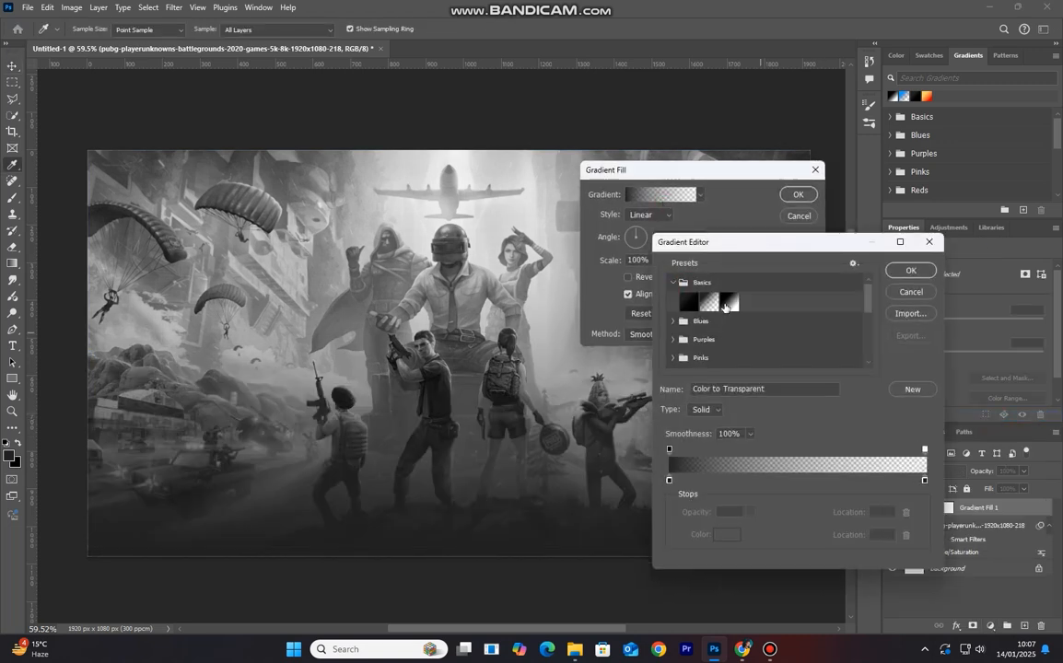
left_click(729, 301)
Recolour the gradient's black starting stop to a bright, saturated blue.
left_click(669, 480)
left_click(729, 536)
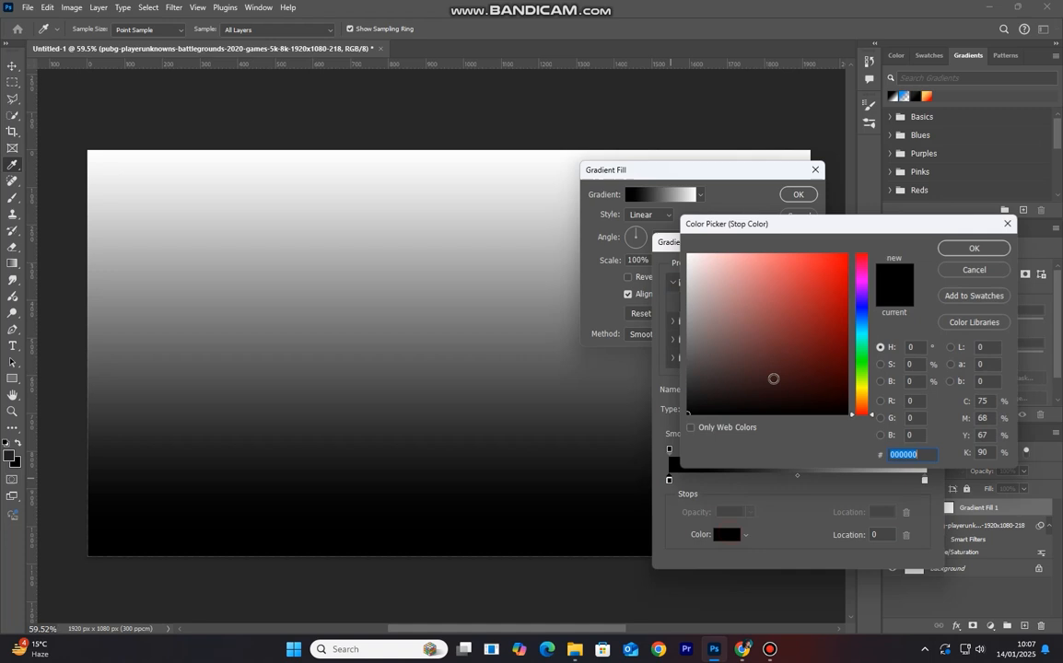
left_click_drag(866, 334, 866, 313)
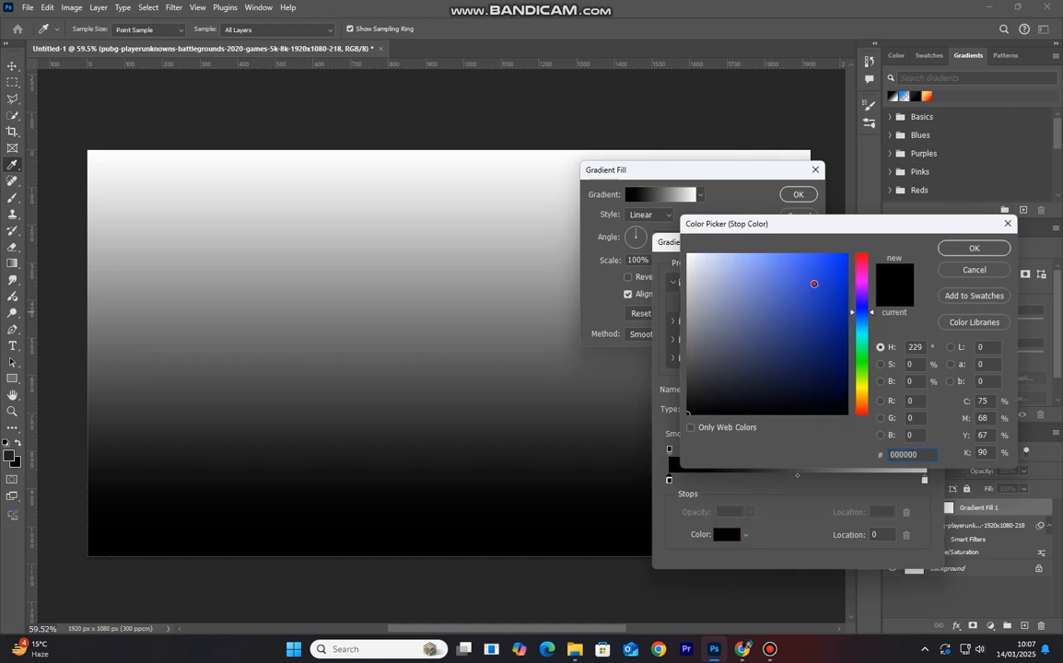
left_click(820, 259)
left_click(974, 248)
Recolour the gradient's white end stop to a very dark navy blue and accept the gradient fill.
left_click(925, 480)
left_click(727, 535)
left_click(866, 314)
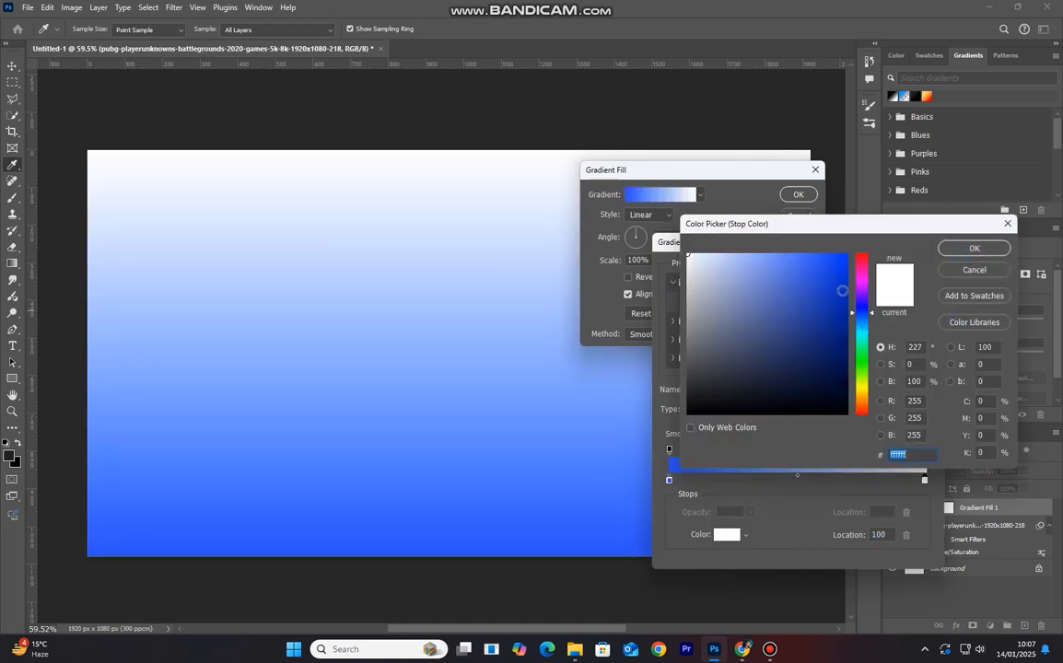
left_click(834, 254)
left_click(826, 366)
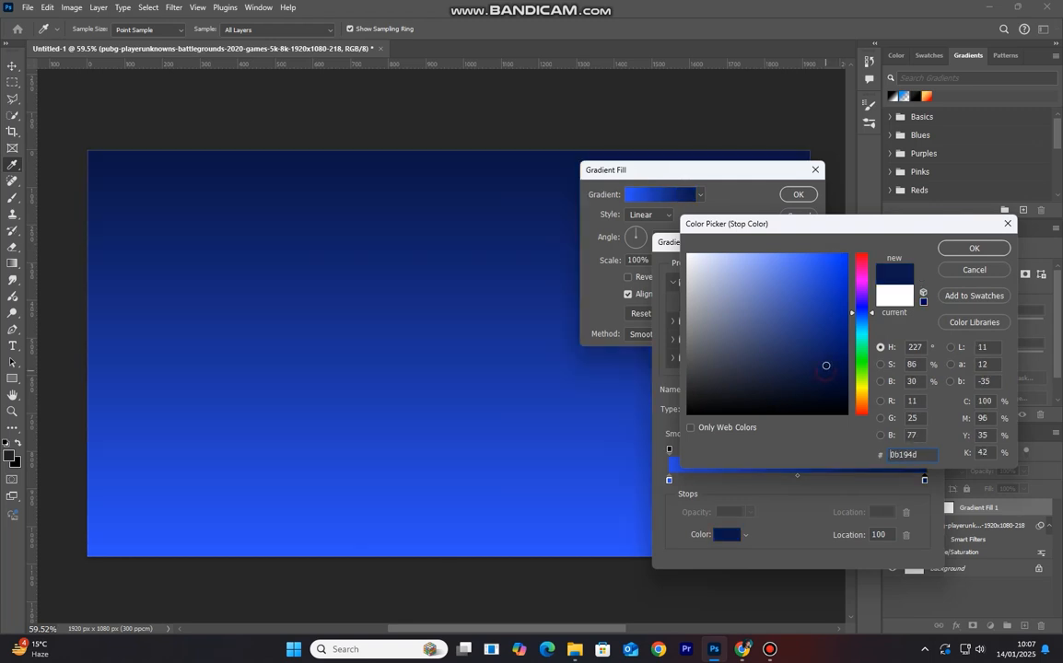
left_click(811, 375)
left_click(972, 251)
left_click(914, 278)
left_click(804, 196)
Redraw the gradient horizontally at about -180° and 51% scale, dark navy on the left blending to bright blue on the right.
left_click(9, 265)
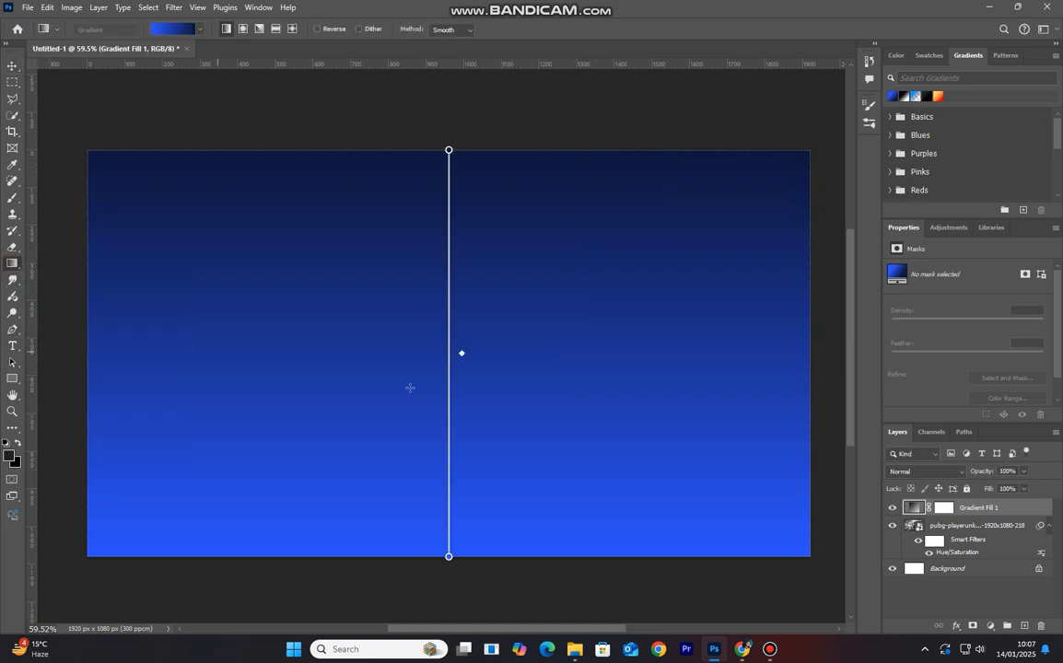
left_click_drag(465, 576, 409, 531)
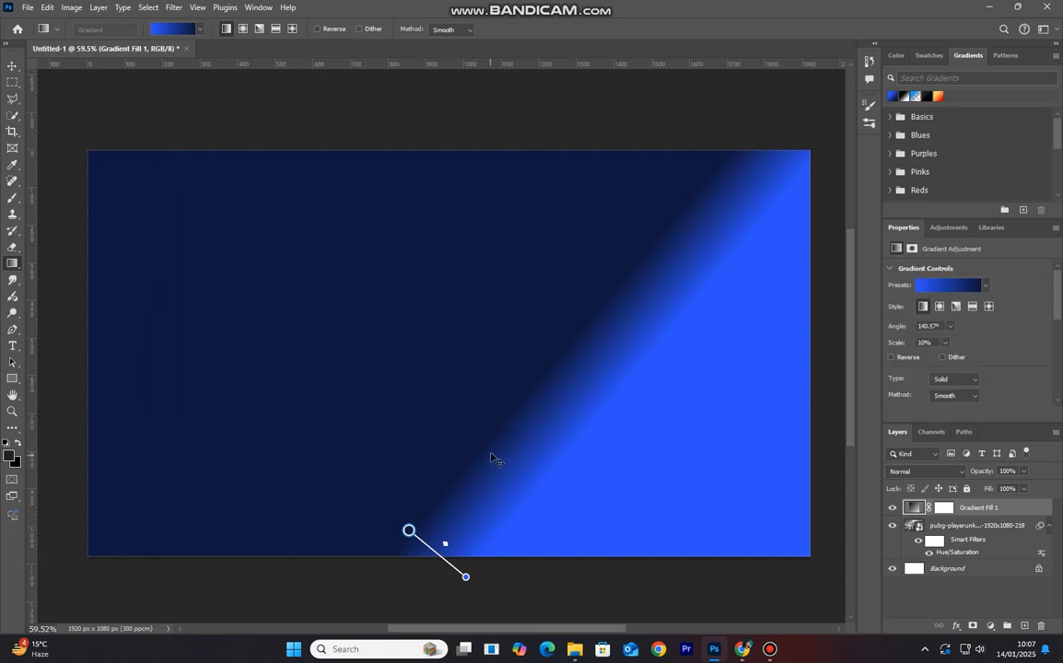
key("ctrl+z")
left_click_drag(653, 363, 692, 358)
scroll(685, 435, "down", 5)
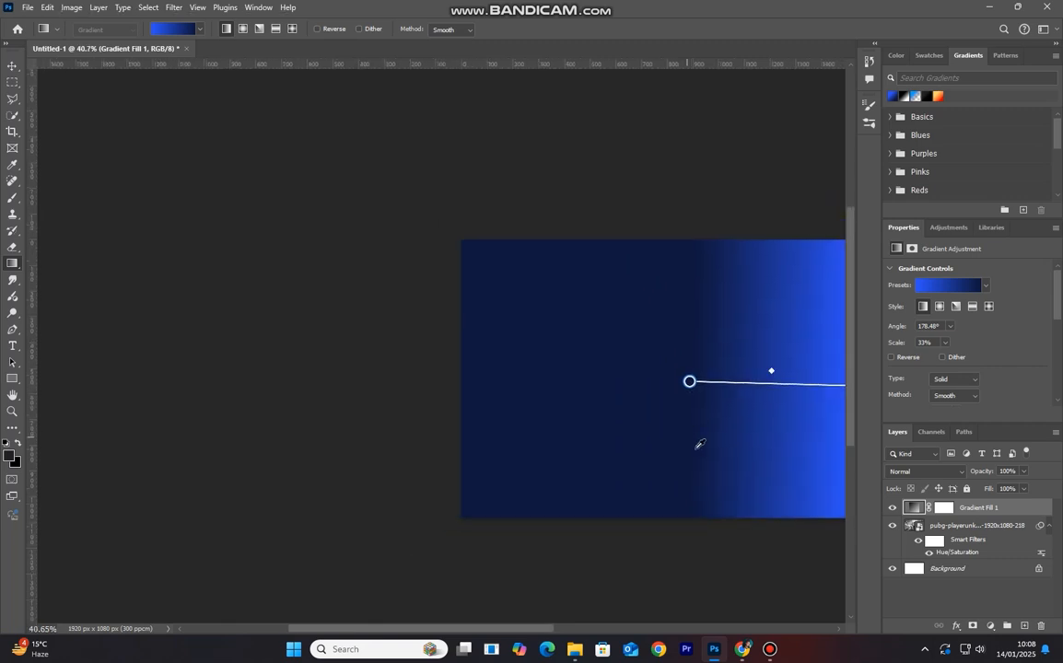
key("ctrl+0")
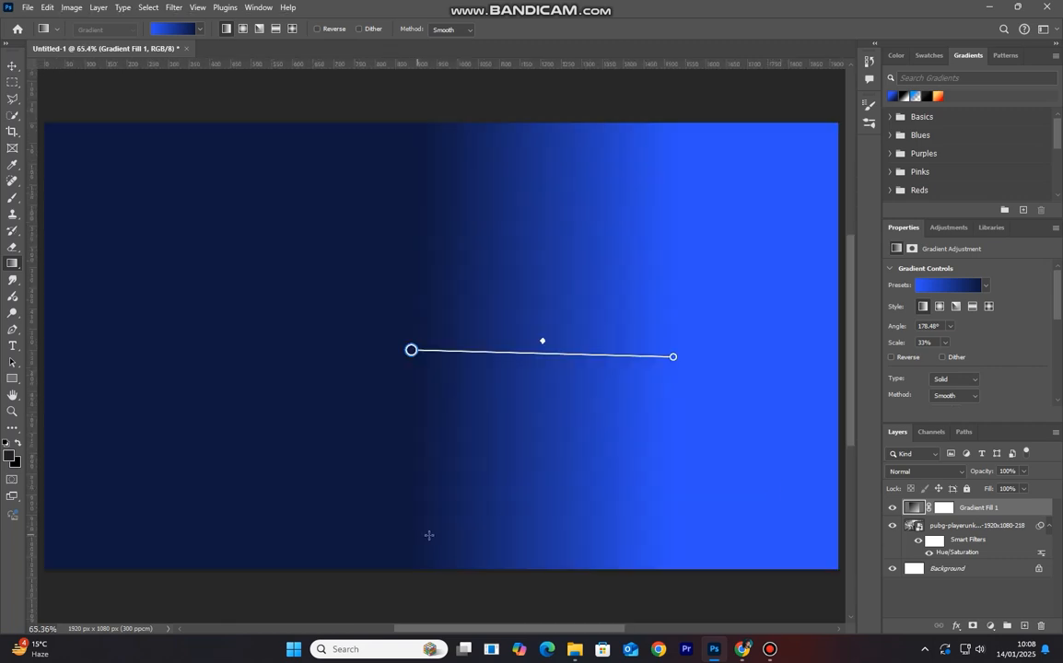
scroll(441, 522, "down", 1)
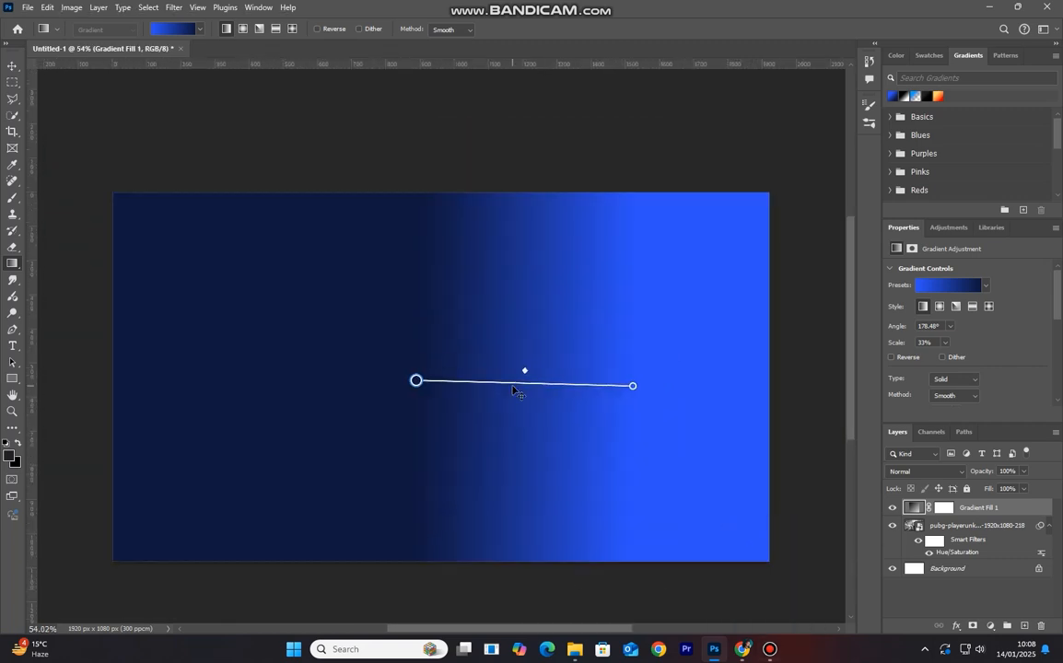
left_click_drag(415, 384, 299, 387)
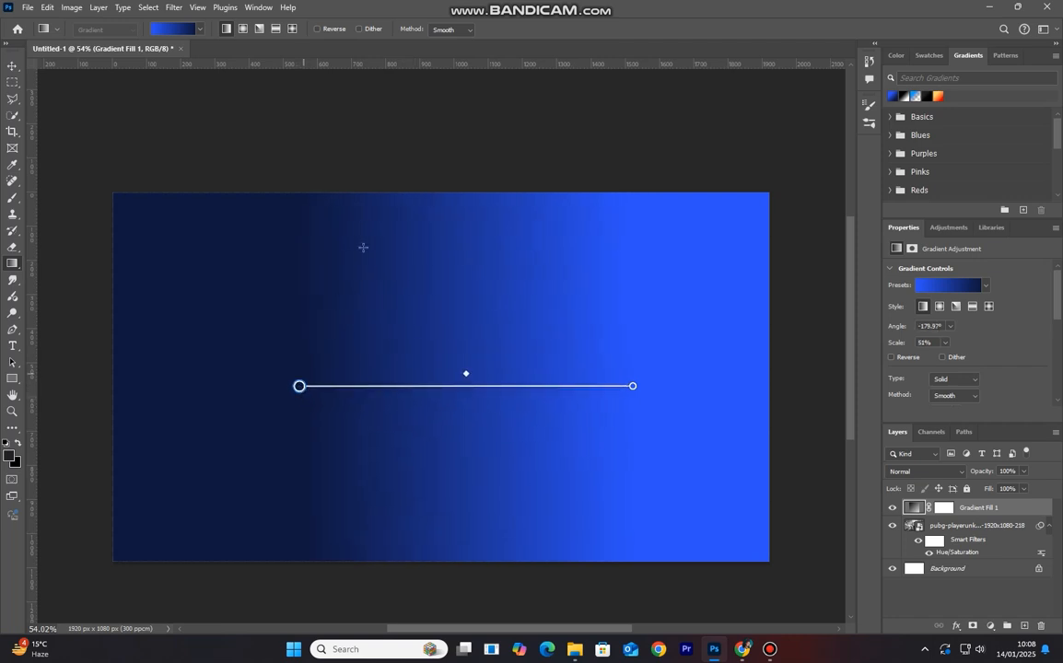
scroll(372, 290, "down", 1)
Set the gradient fill layer's blend mode to Hard Light so it tints the image beneath.
left_click(13, 65)
scroll(427, 308, "down", 1)
scroll(429, 320, "up", 3)
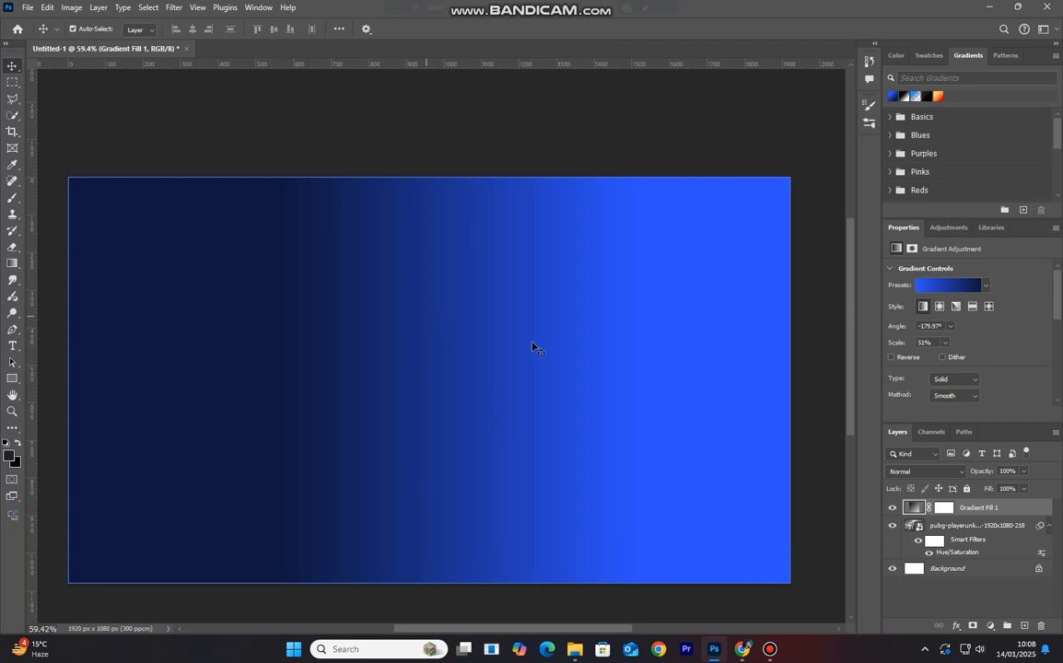
left_click(924, 471)
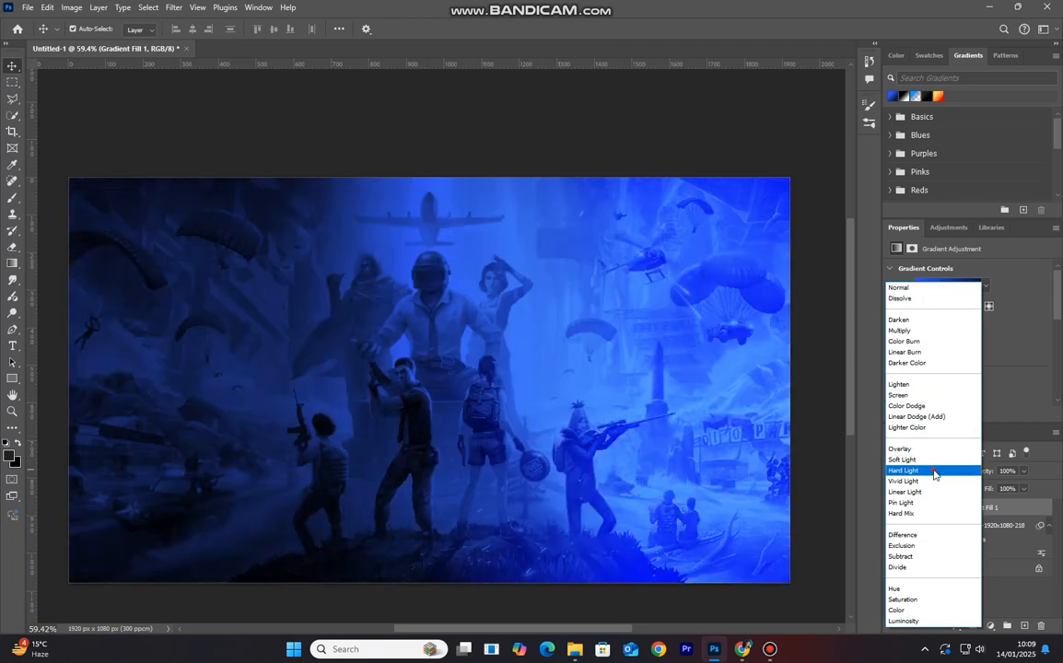
left_click(935, 471)
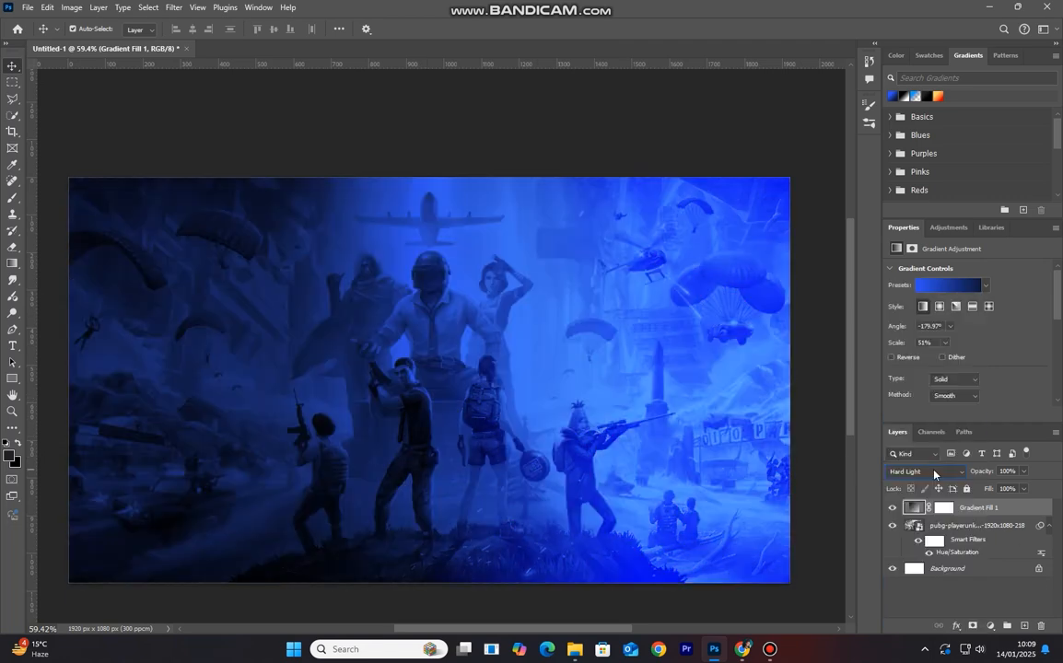
scroll(484, 390, "down", 2)
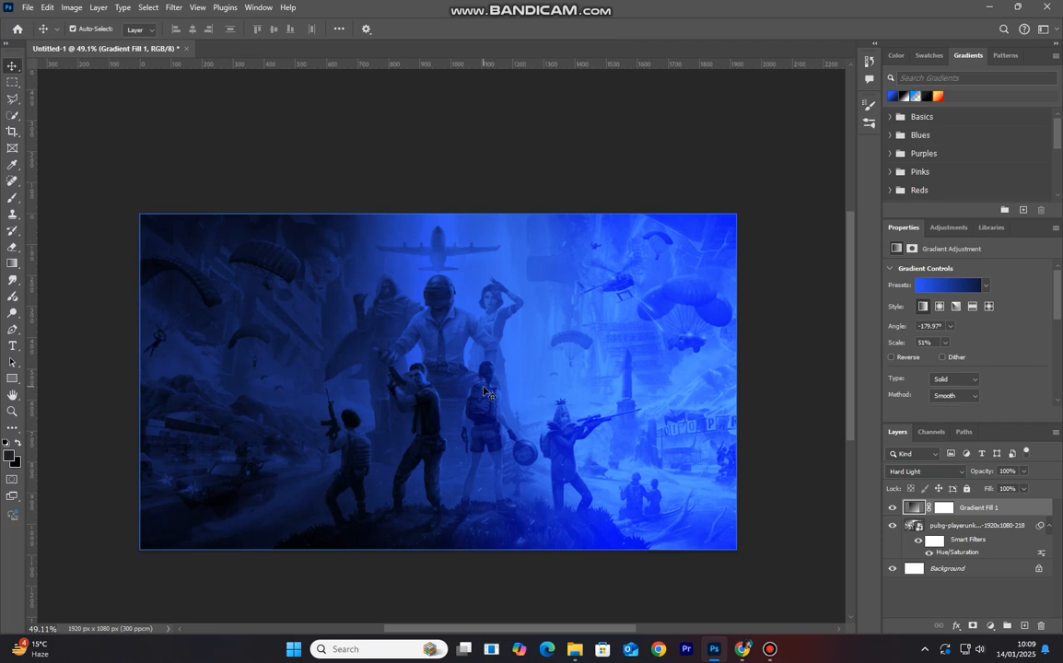
Place the fcscd character image into the document as an embedded object.
left_click(27, 6)
left_click(75, 249)
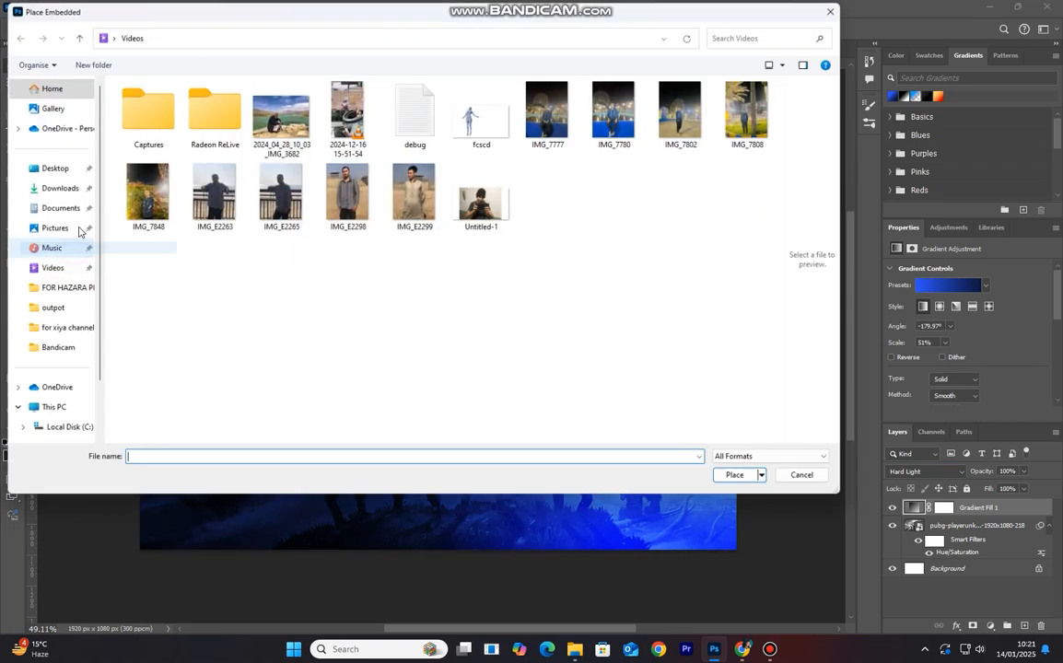
left_click(62, 188)
double_click(147, 142)
Move the mummy character to the right half of the canvas and scale it up to about 920 px wide.
left_click_drag(417, 377, 595, 389)
left_click_drag(429, 231, 258, 131)
left_click_drag(588, 332, 701, 404)
mouse_move(608, 385)
left_mouse_down()
mouse_move(620, 383)
mouse_move(601, 394)
left_mouse_up()
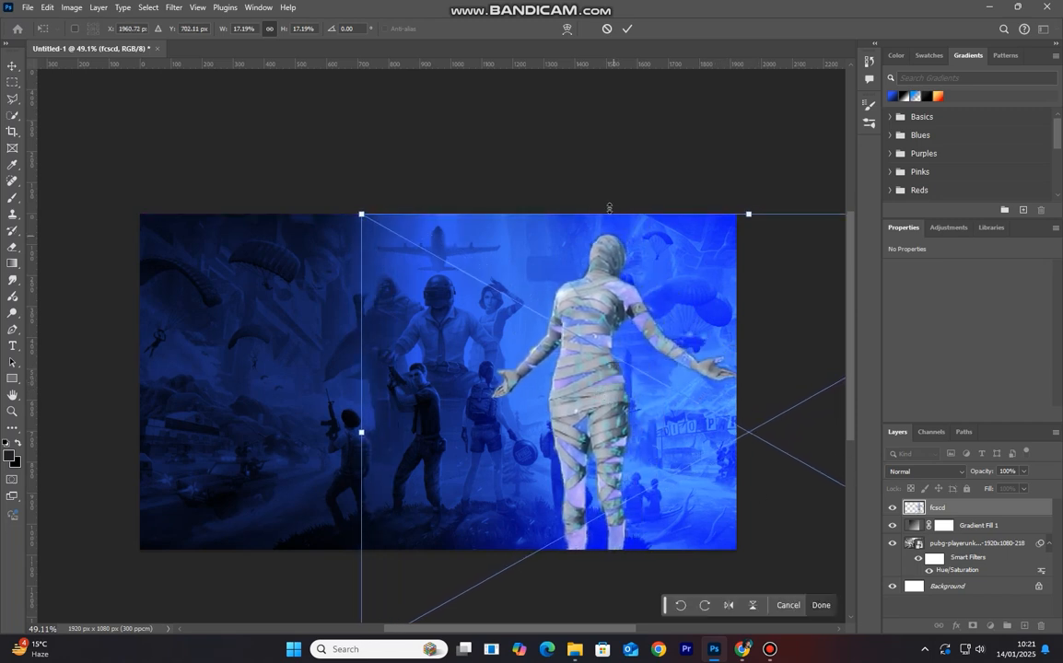
left_click_drag(362, 212, 263, 138)
left_click_drag(447, 293, 502, 355)
left_click(628, 31)
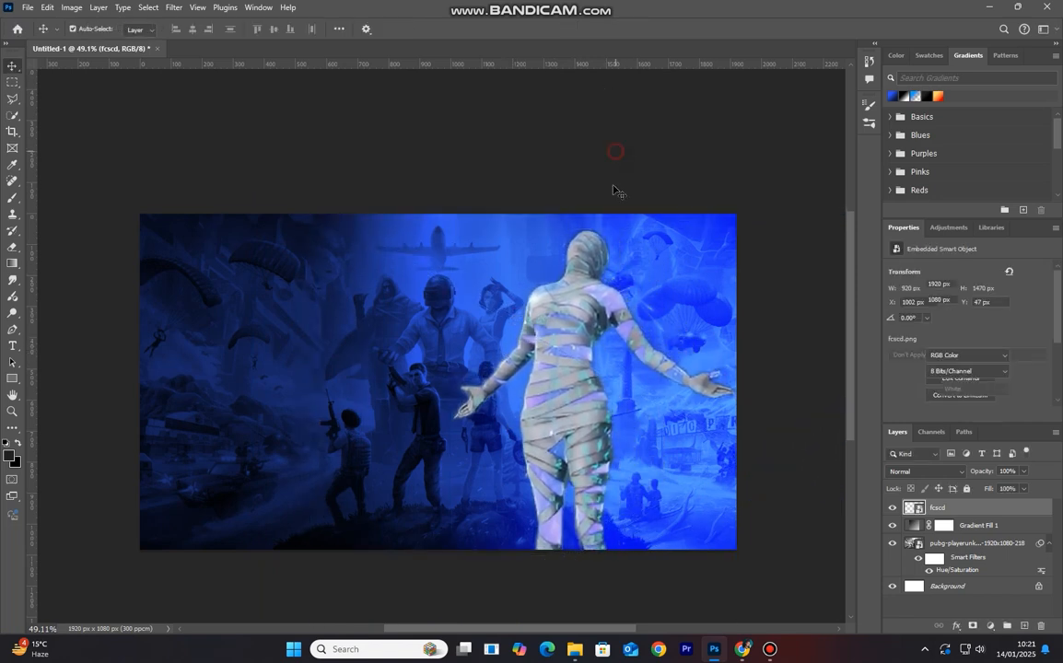
Enlarge the mummy character to about 22.65% scale and reposition it on the right side of the canvas.
scroll(428, 284, "down", 3)
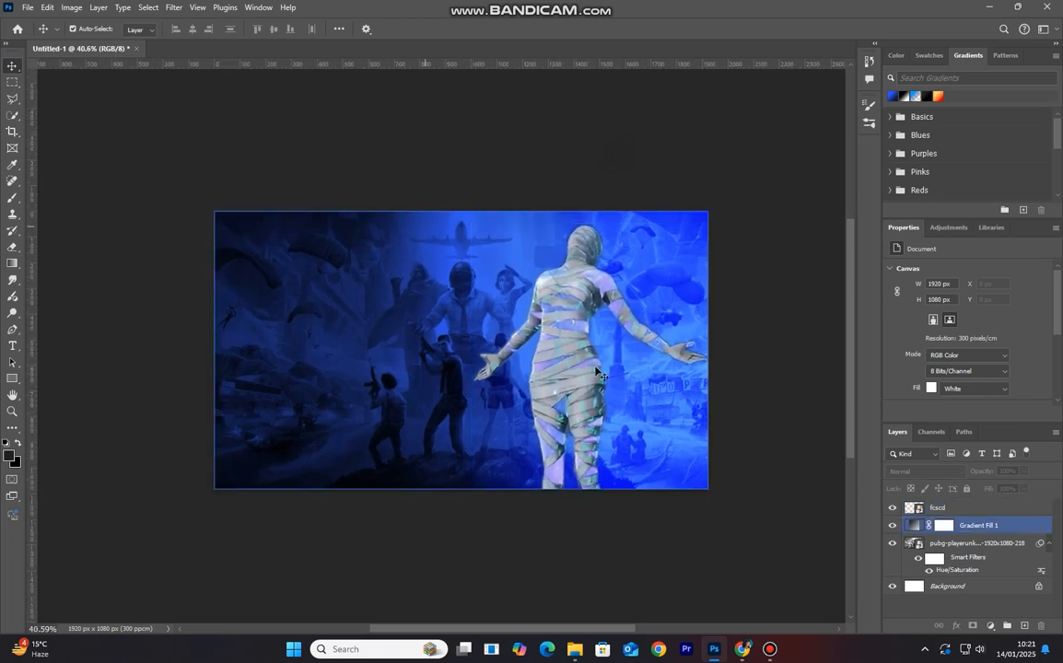
left_click(541, 334)
key("ctrl+t")
left_click_drag(712, 230, 718, 228)
left_click_drag(357, 203, 253, 143)
left_click_drag(553, 368, 583, 403)
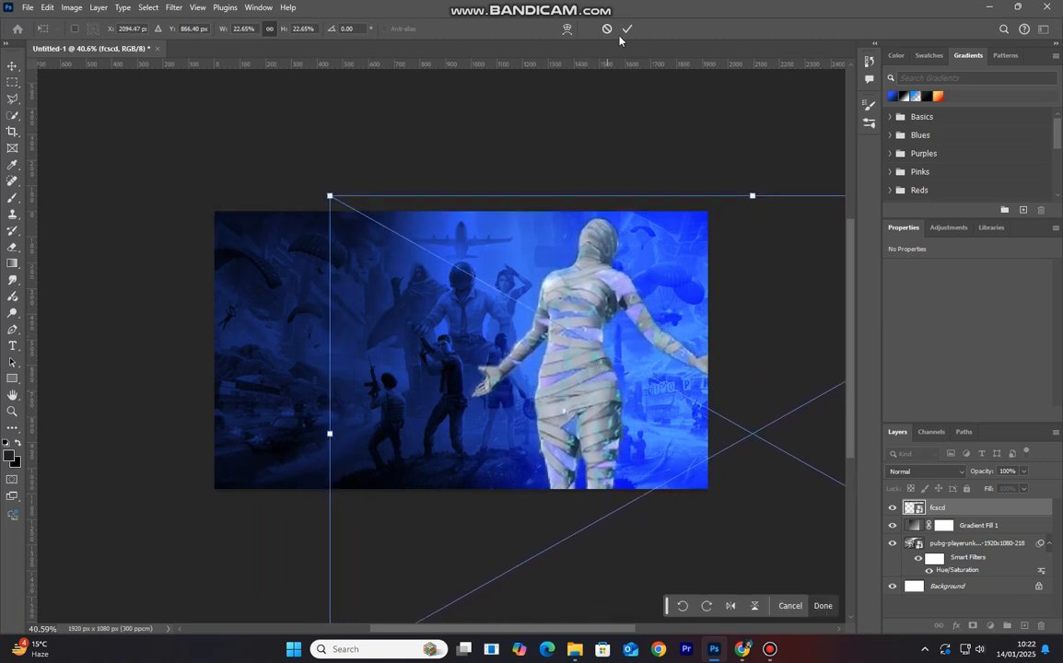
key("Return")
Apply a Gaussian Blur with a radius of about 5.6 pixels to the battle background image.
left_click(436, 323)
left_click(176, 8)
mouse_move(235, 160)
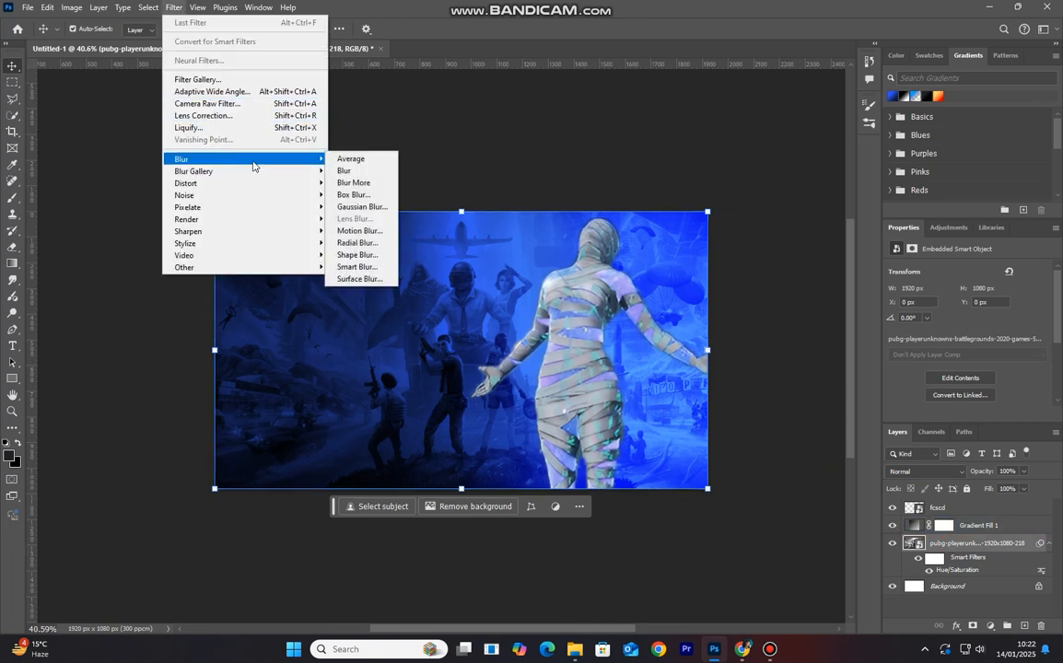
left_click(360, 206)
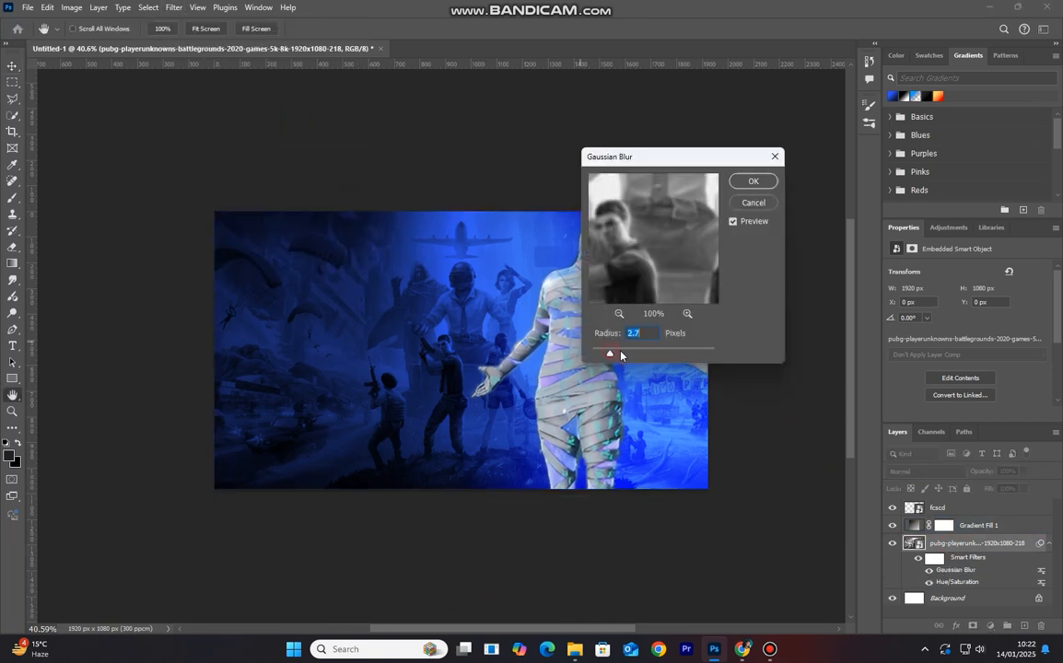
left_click_drag(625, 356, 642, 356)
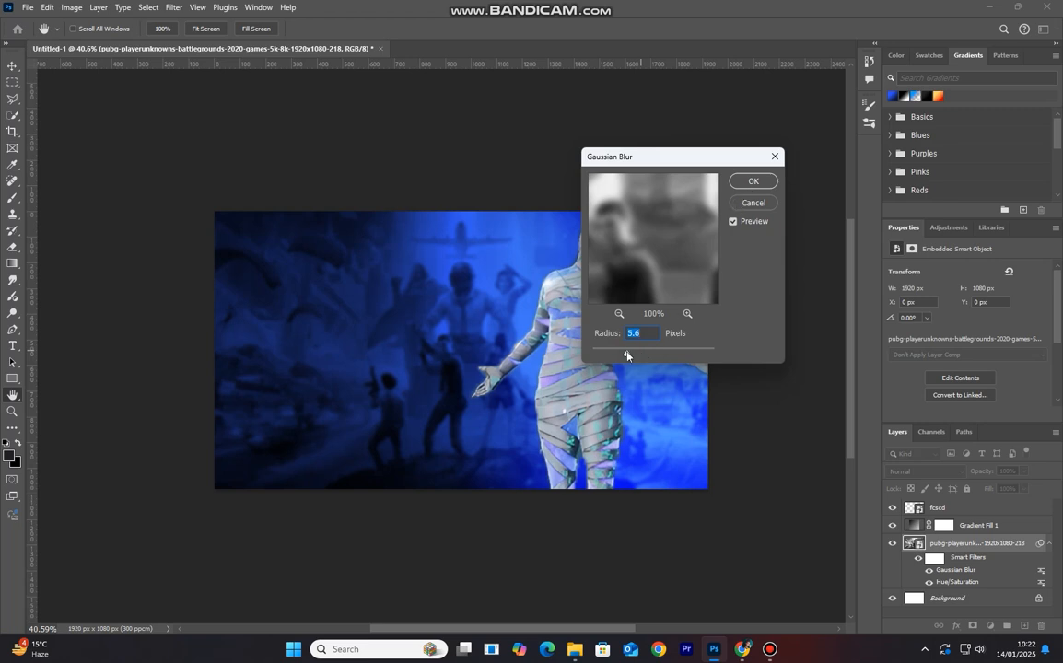
left_click(742, 182)
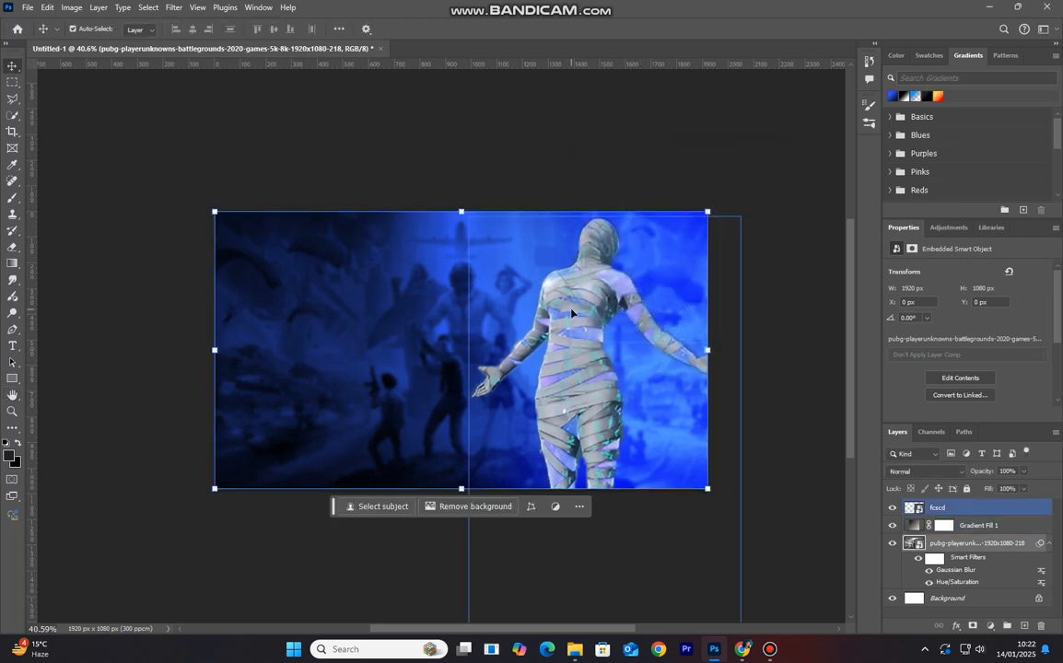
scroll(465, 401, "down", 1)
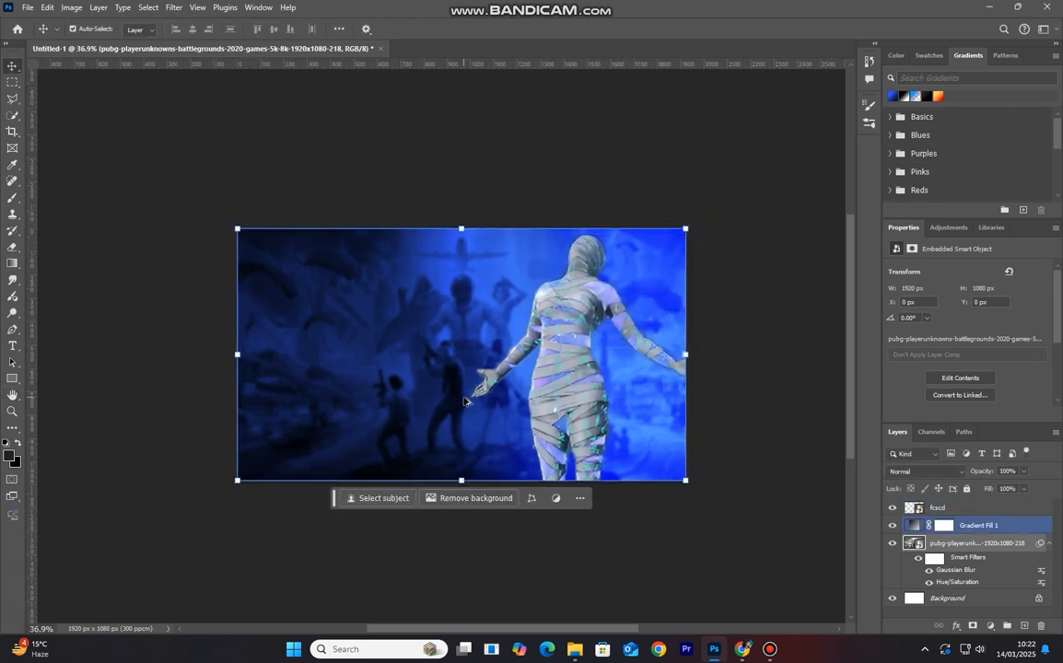
Create a new empty layer above the mummy character and clip it to the character layer.
left_click(594, 367)
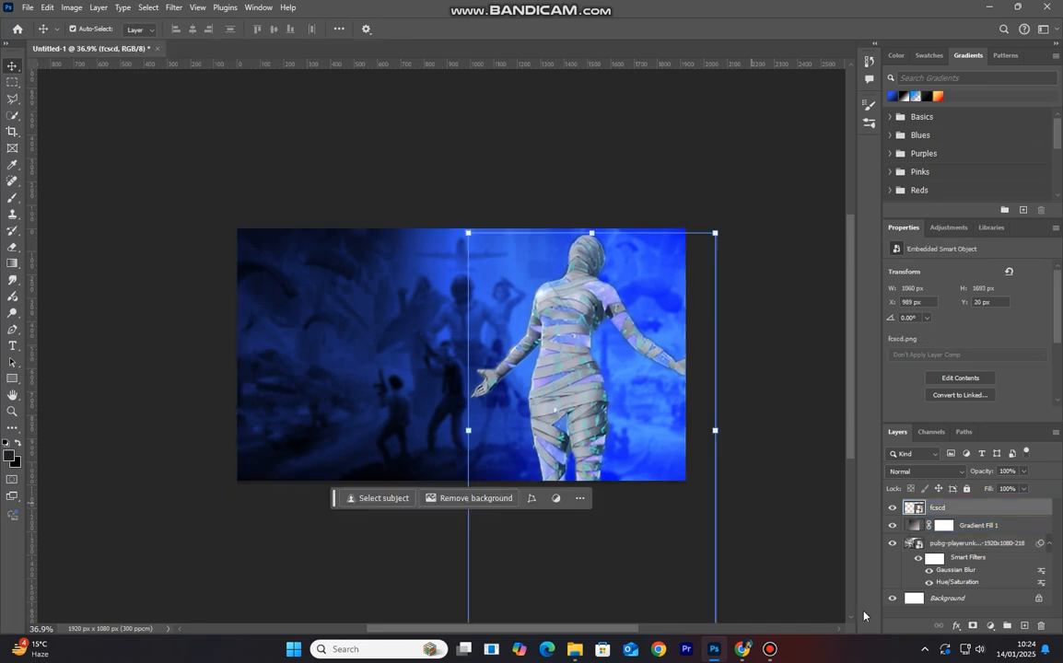
left_click(1022, 626)
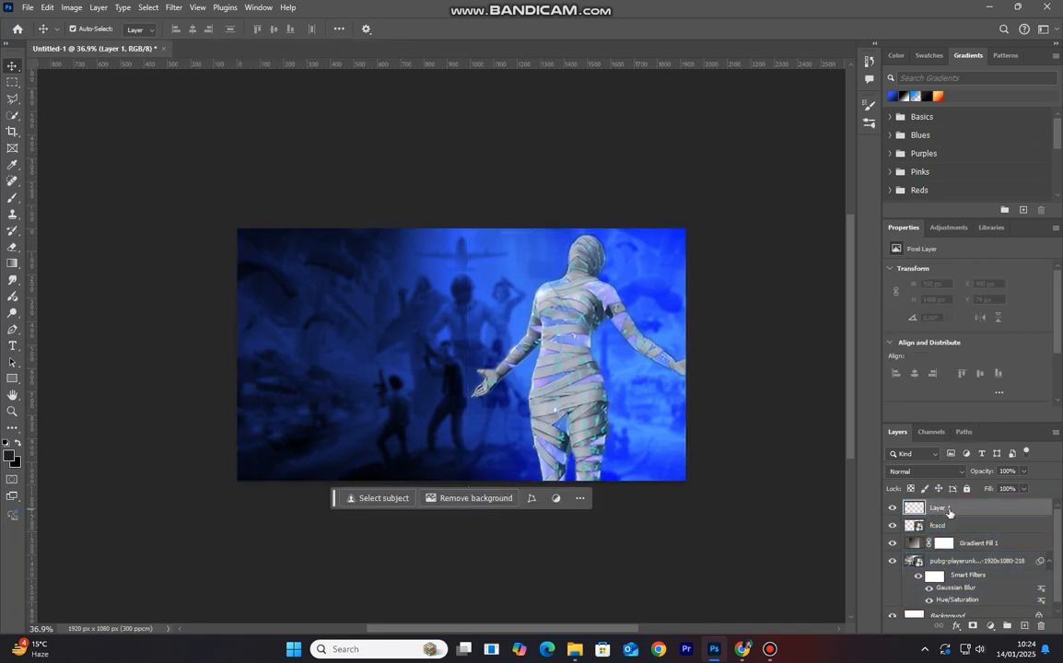
left_click(940, 510, "alt")
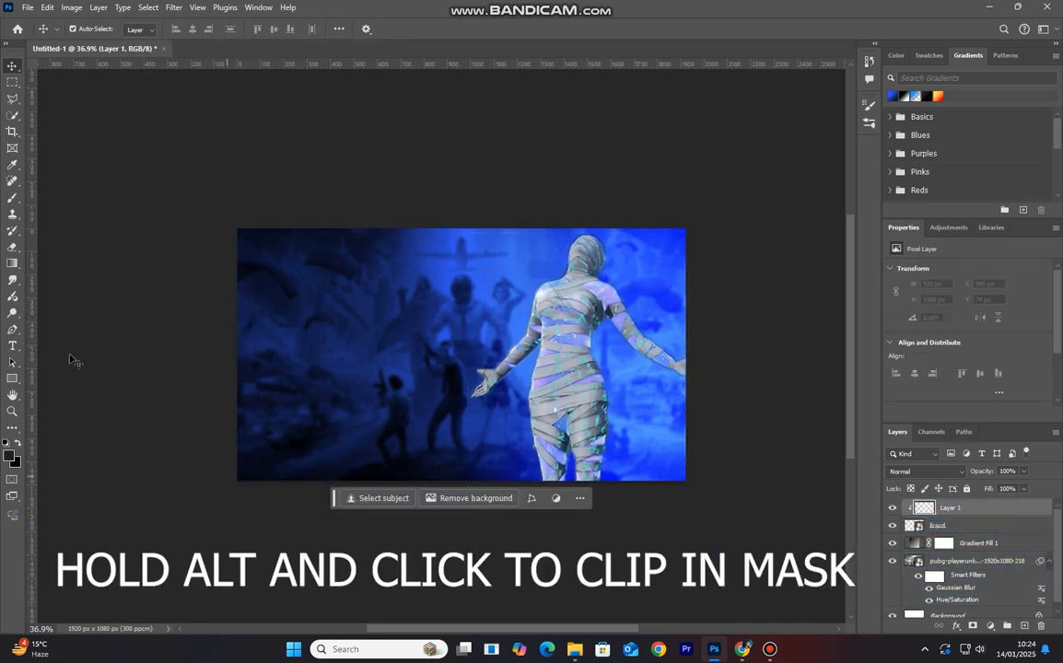
Paint black shading along the underside of the mummy's forearm and hand on its left side with a soft 150 px brush.
key("b")
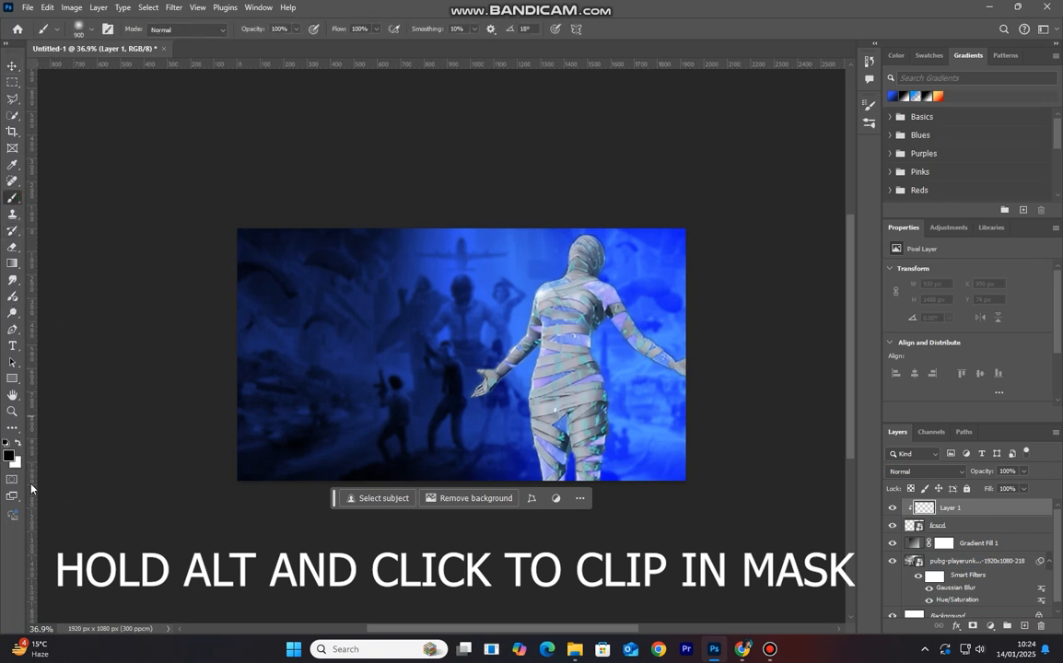
scroll(516, 456, "up", 2)
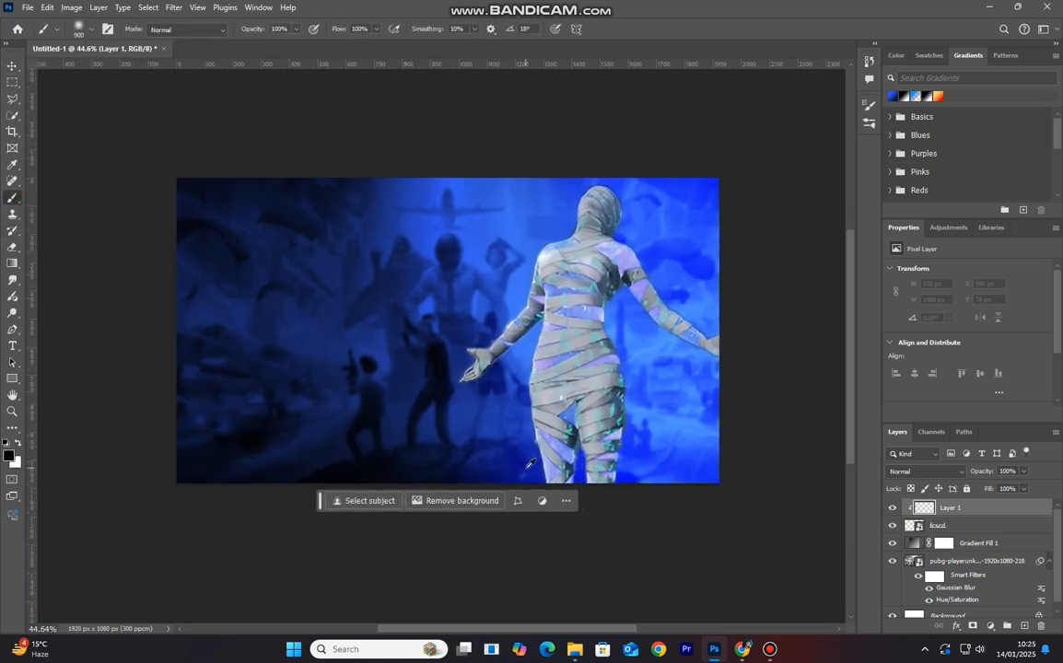
key("bracketleft")
key("bracketleft")
key("bracketleft")
key("bracketleft")
key("bracketleft")
key("bracketleft")
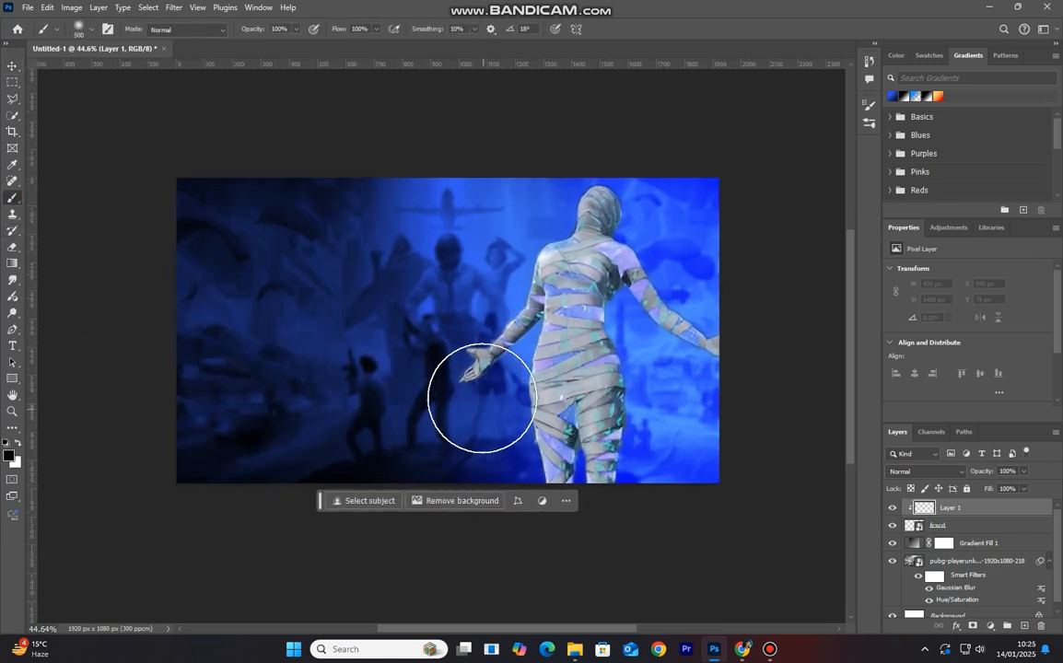
key("bracketleft")
key("bracketleft")
key("bracketleft")
key("bracketleft")
key("bracketleft")
key("bracketleft")
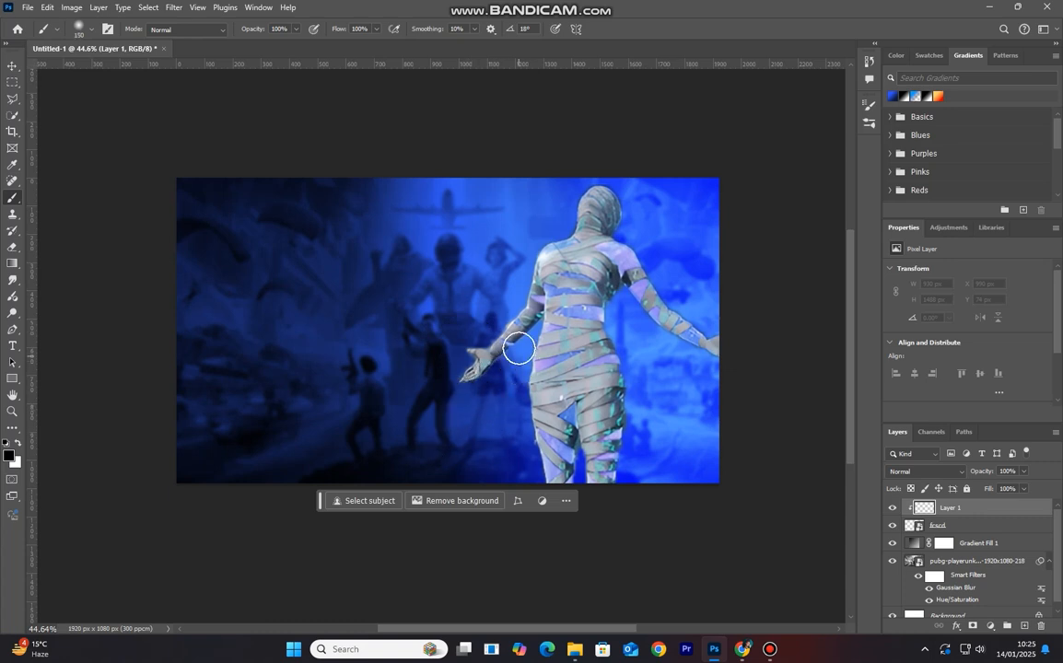
left_click_drag(524, 344, 469, 379)
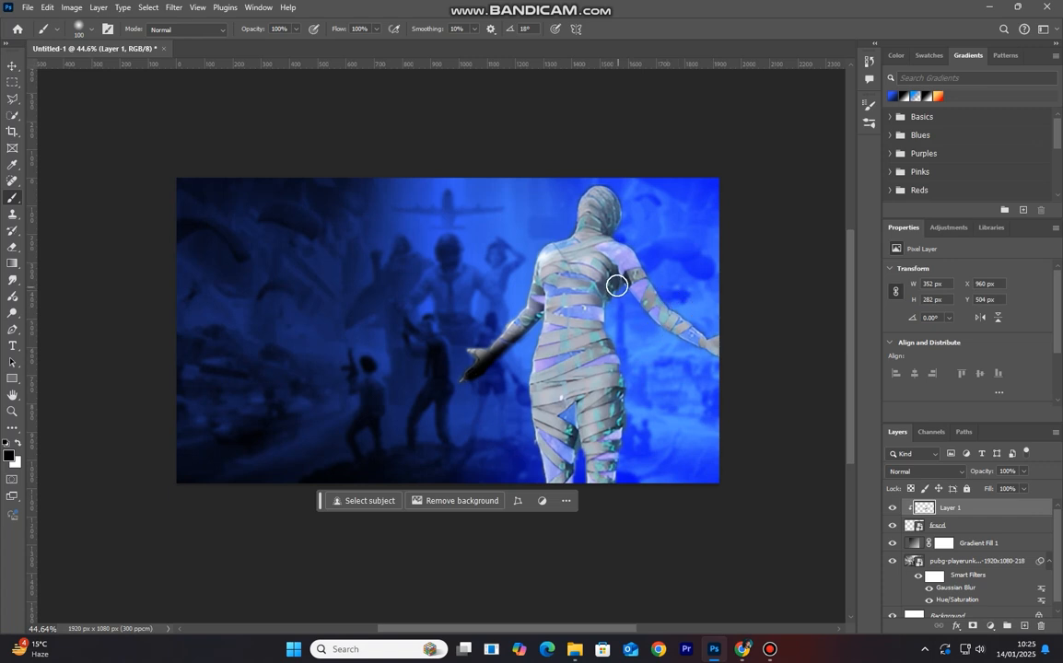
Paint black shadows under the right armpit, along the right side of the head, hip and legs, and beneath the outstretched right arm.
left_click_drag(626, 279, 601, 302)
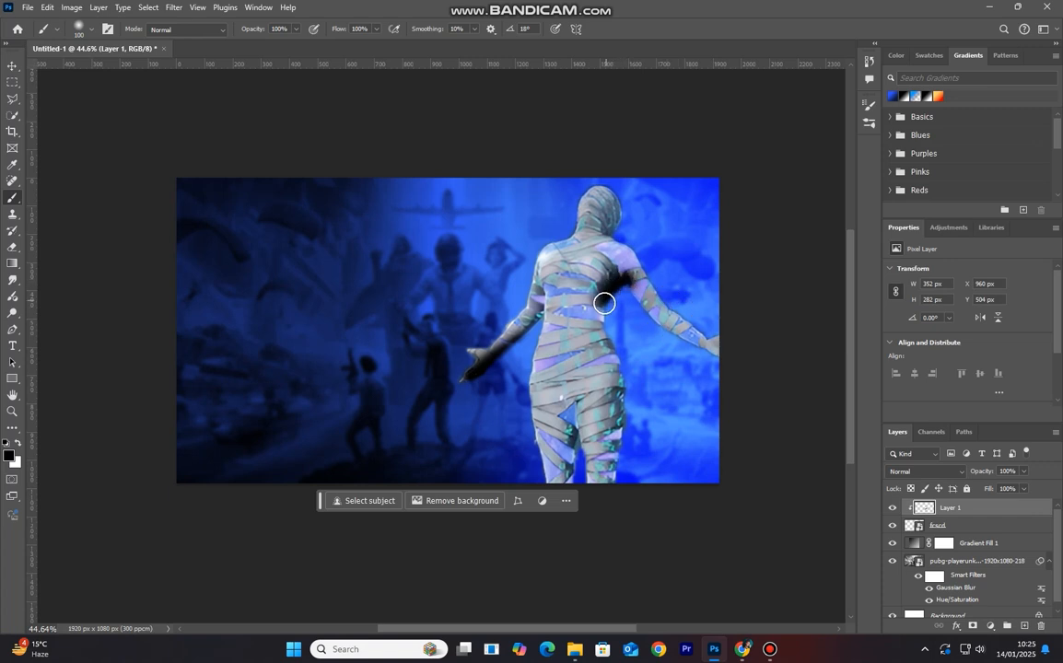
left_click_drag(619, 207, 611, 233)
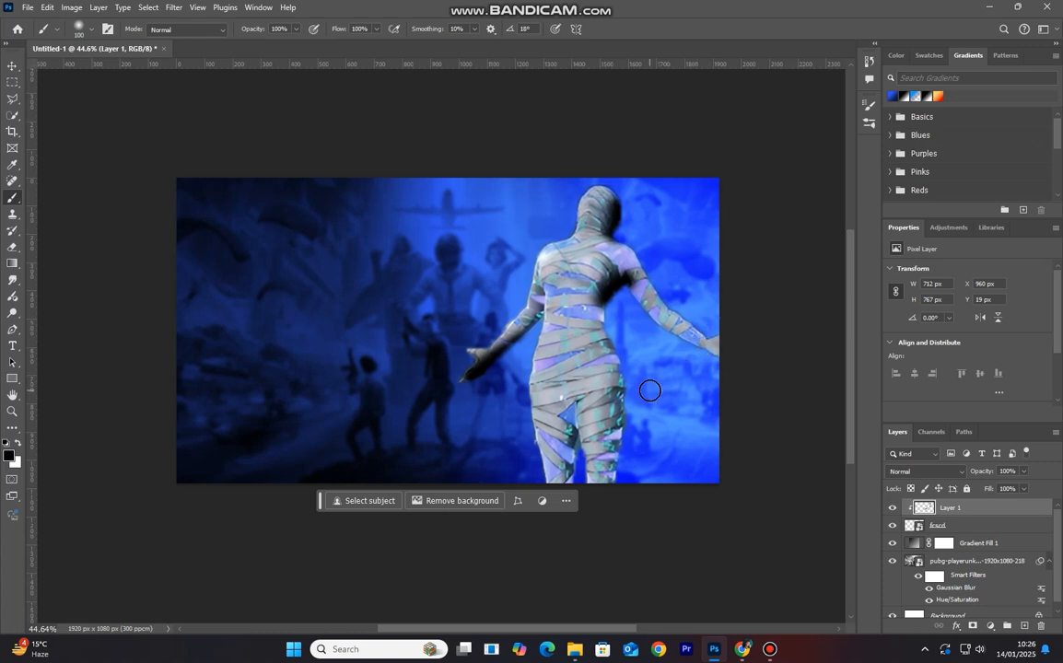
mouse_move(622, 364)
left_mouse_down()
mouse_move(622, 458)
mouse_move(574, 458)
left_mouse_up()
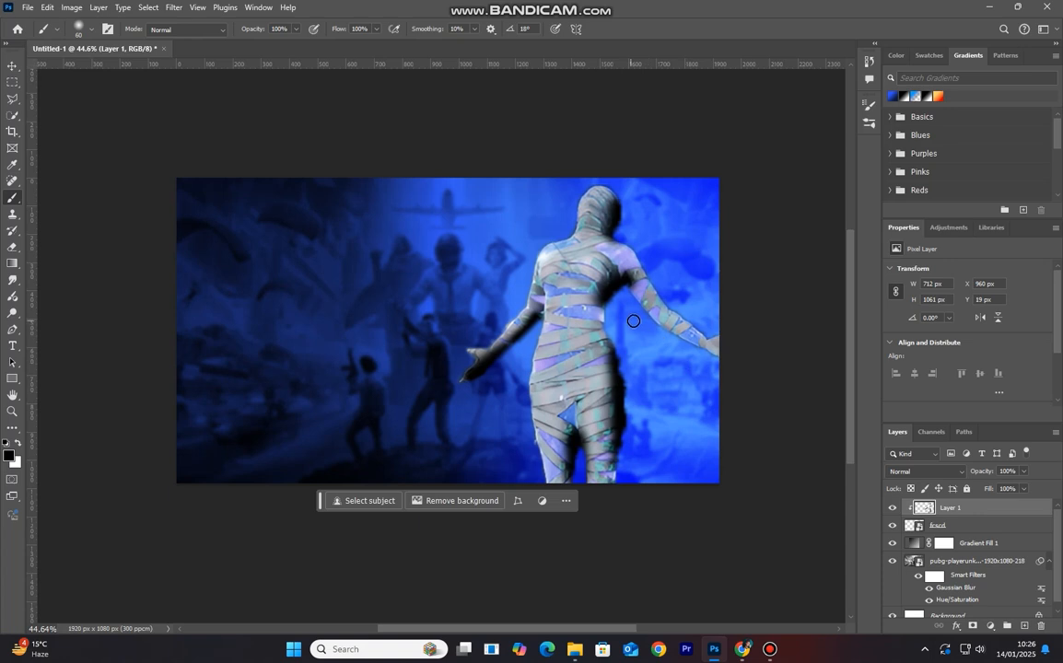
mouse_move(631, 289)
left_mouse_down()
mouse_move(667, 333)
mouse_move(706, 353)
left_mouse_up()
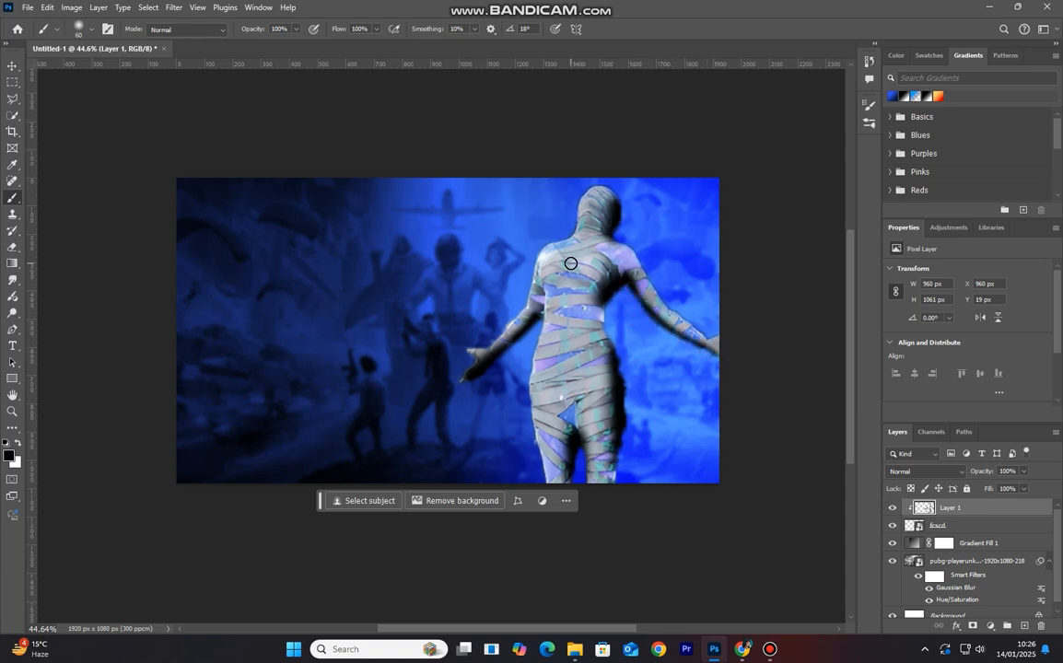
Paint white highlights with a 175 px brush over the mummy's head, shoulders, upper arms and the left side of the body and legs.
left_click(18, 443)
key("bracketright")
key("bracketright")
key("bracketright")
key("bracketright")
key("bracketright")
key("bracketright")
mouse_move(593, 190)
left_mouse_down()
mouse_move(569, 211)
mouse_move(532, 293)
left_mouse_up()
mouse_move(619, 235)
left_mouse_down()
mouse_move(718, 326)
mouse_move(677, 300)
mouse_move(659, 268)
mouse_move(710, 319)
mouse_move(670, 284)
left_mouse_up()
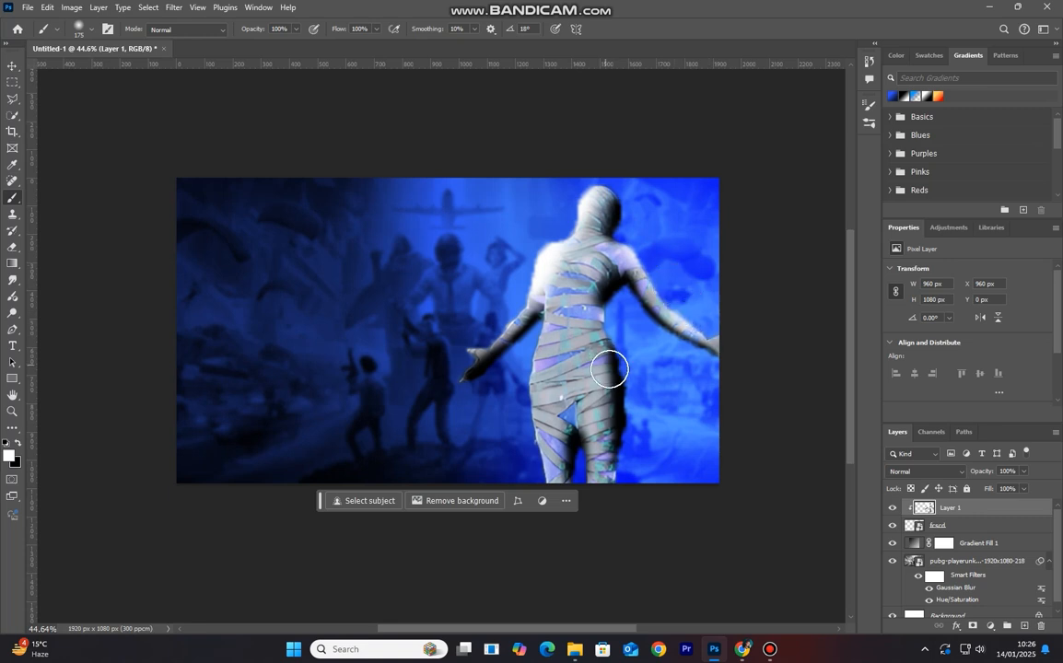
mouse_move(484, 343)
left_mouse_down()
mouse_move(511, 382)
mouse_move(530, 352)
mouse_move(532, 451)
left_mouse_up()
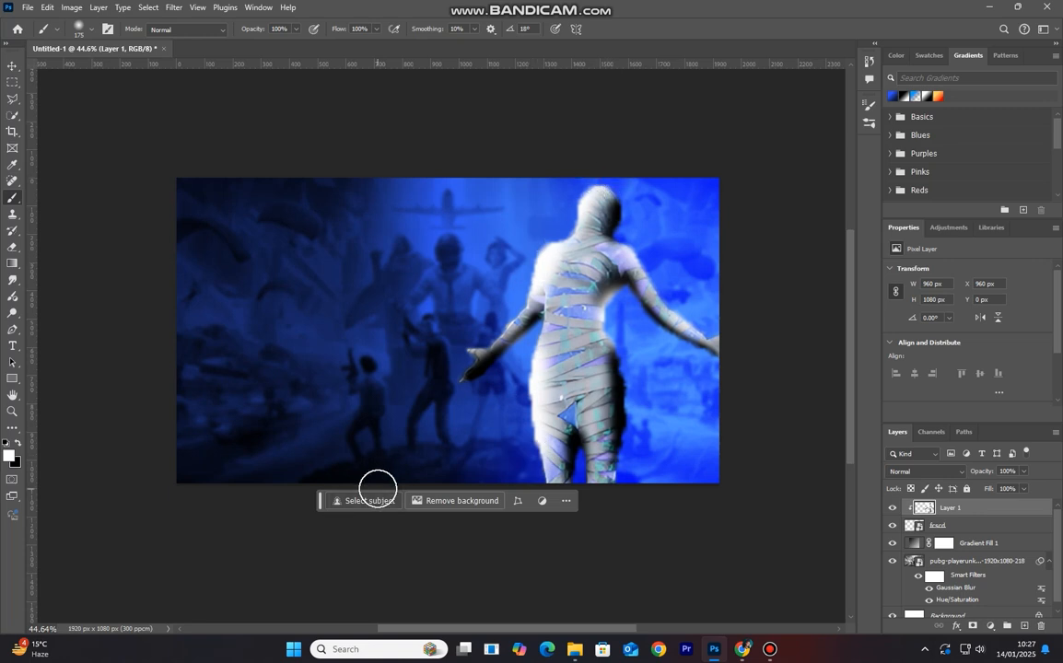
Set the shading layer's blend mode to Soft Light and its opacity to 55%.
left_click(925, 470)
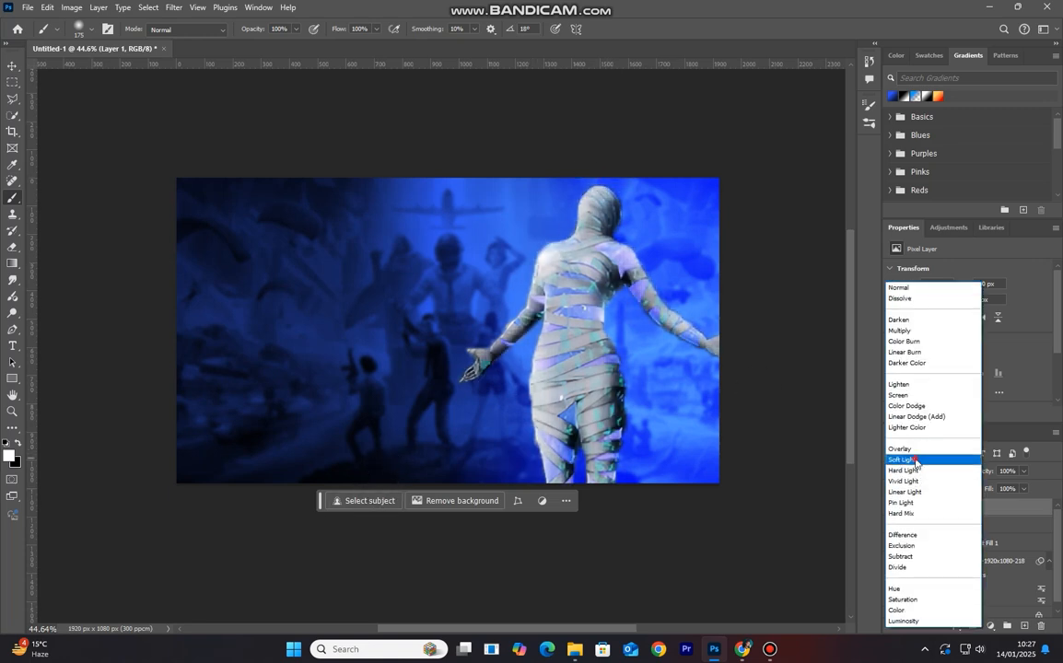
left_click(916, 460)
left_click(892, 508)
left_click(892, 508)
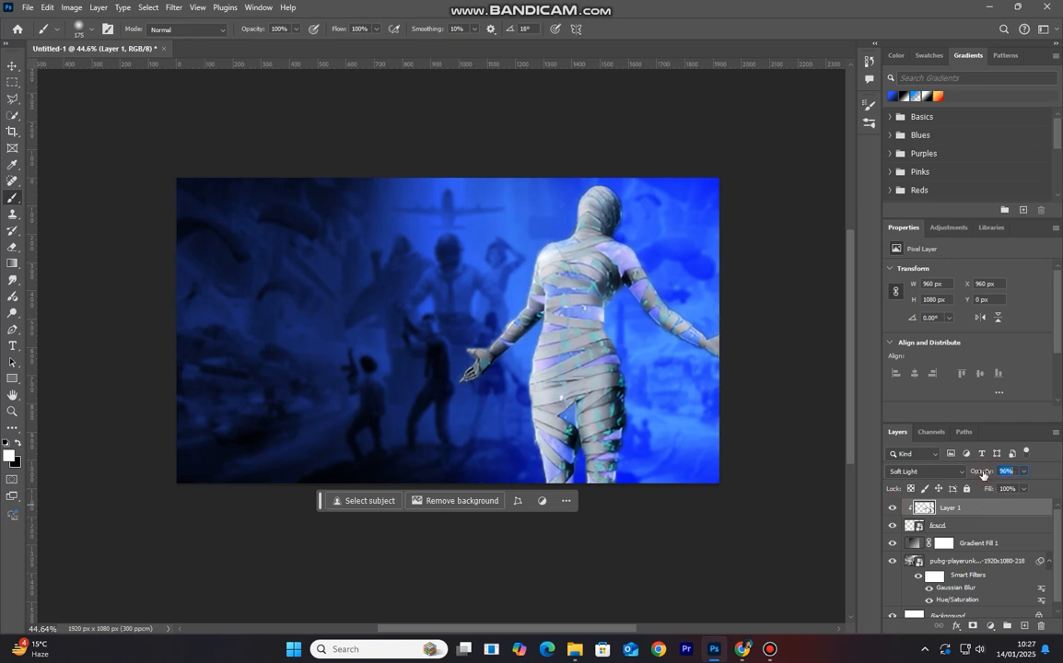
left_click_drag(974, 474, 944, 481)
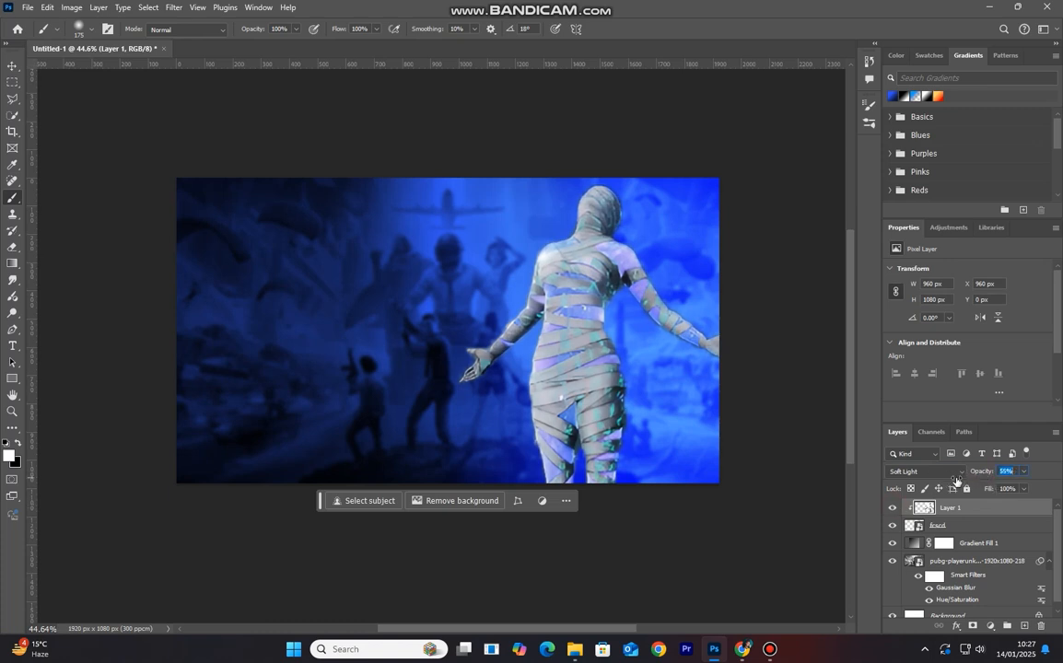
Create a new clipped layer directly above the mummy character and below the black-and-white shading layer.
key("v")
scroll(526, 386, "down", 2)
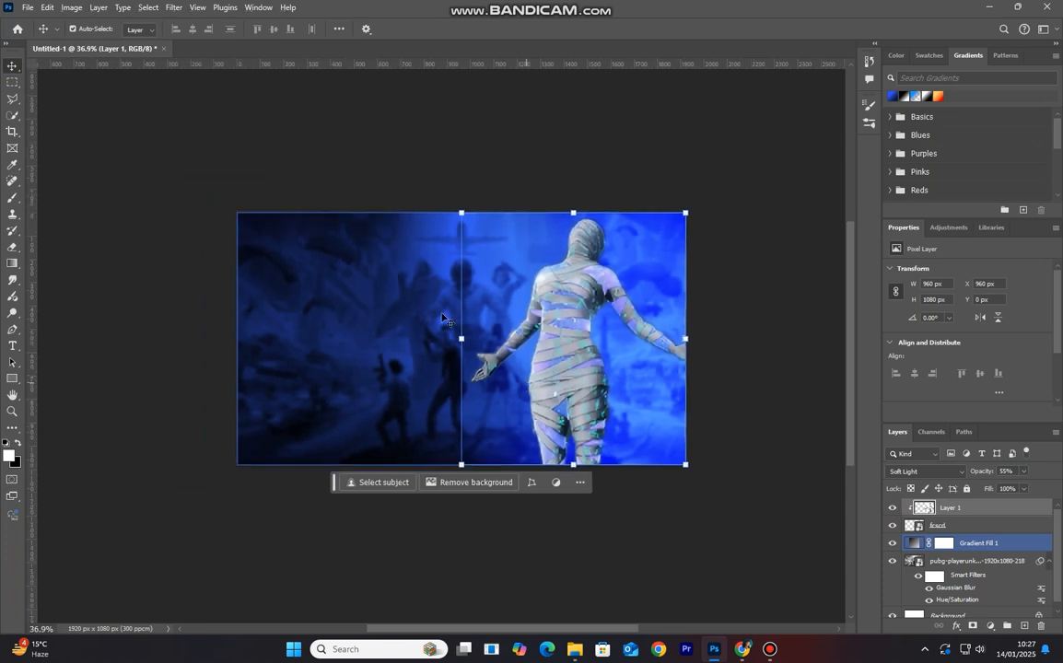
left_click(968, 529)
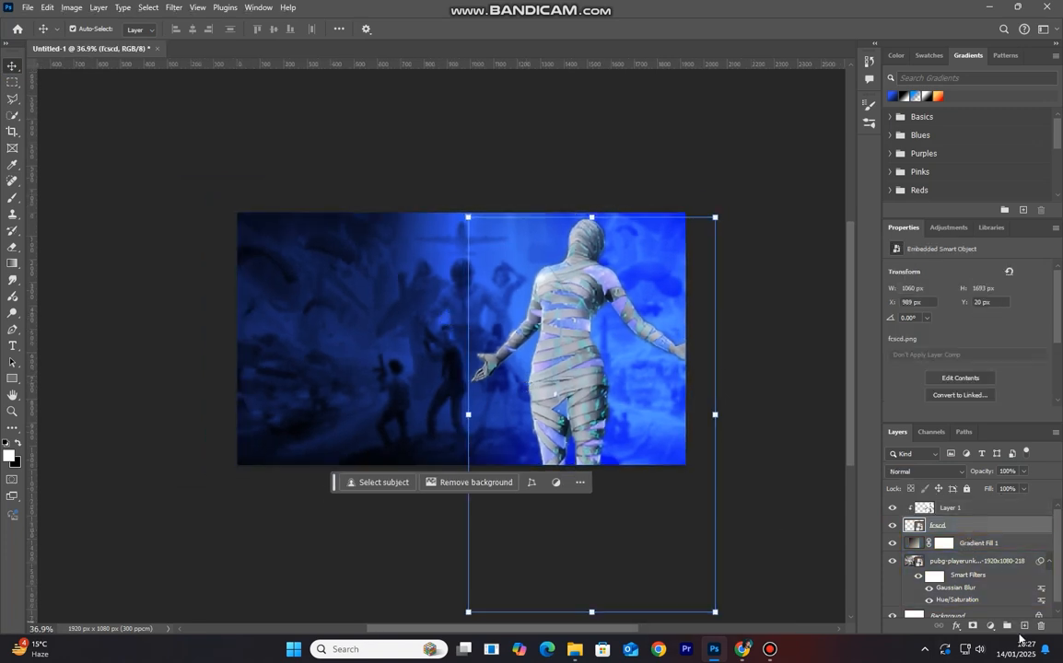
left_click(1023, 627)
Paint dark blue sampled from the background along the mummy's arms, inner legs and right side of the head with a 70 px brush.
left_click(12, 197)
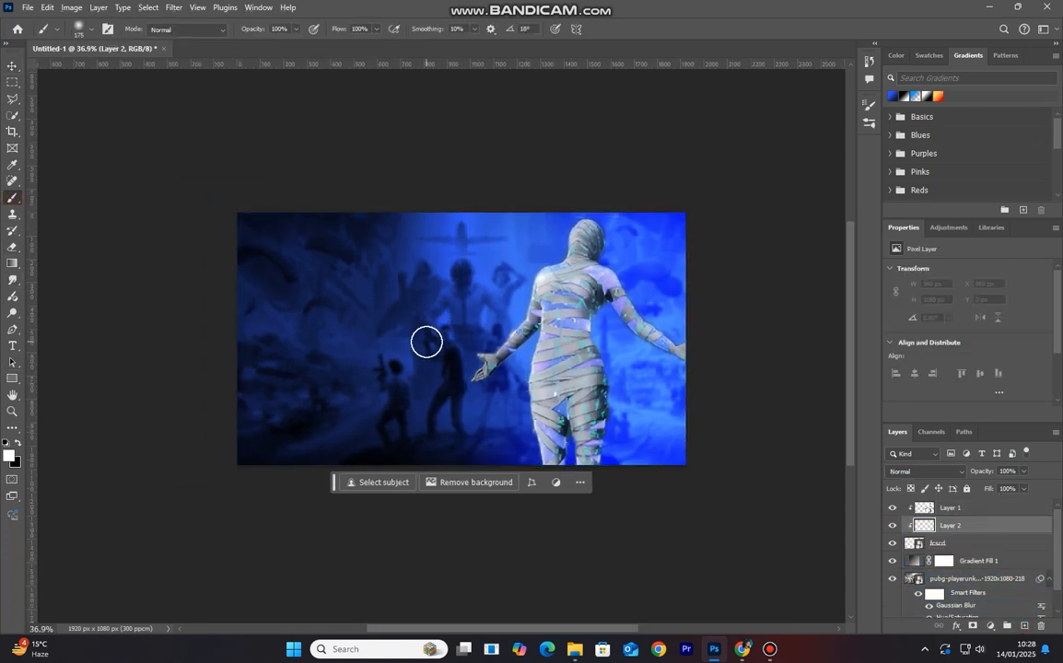
left_click(392, 247, "alt")
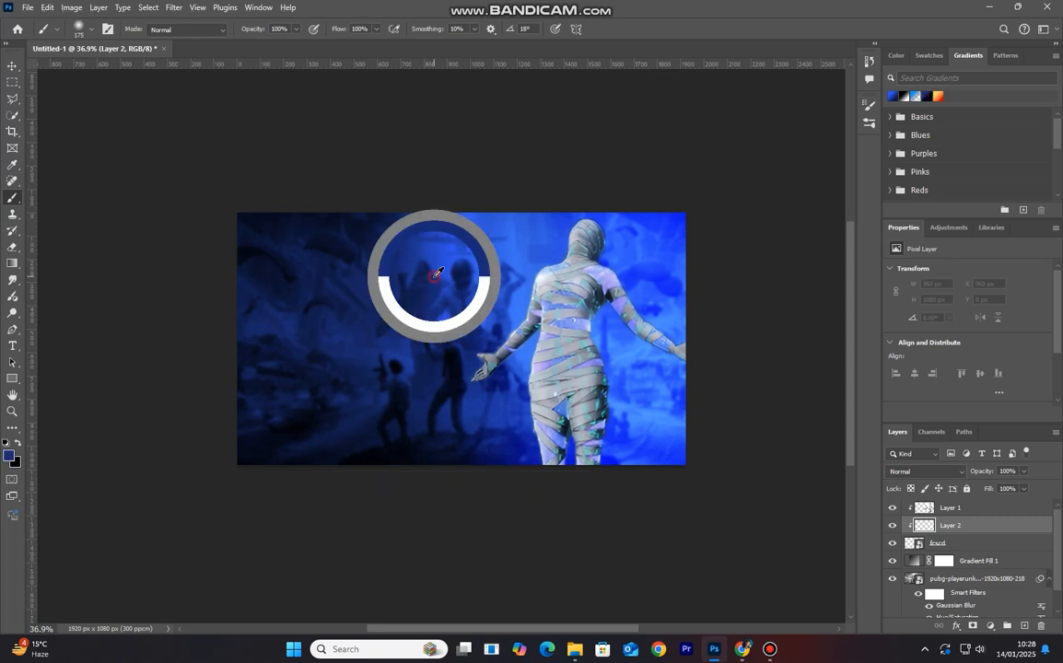
scroll(521, 371, "up", 3)
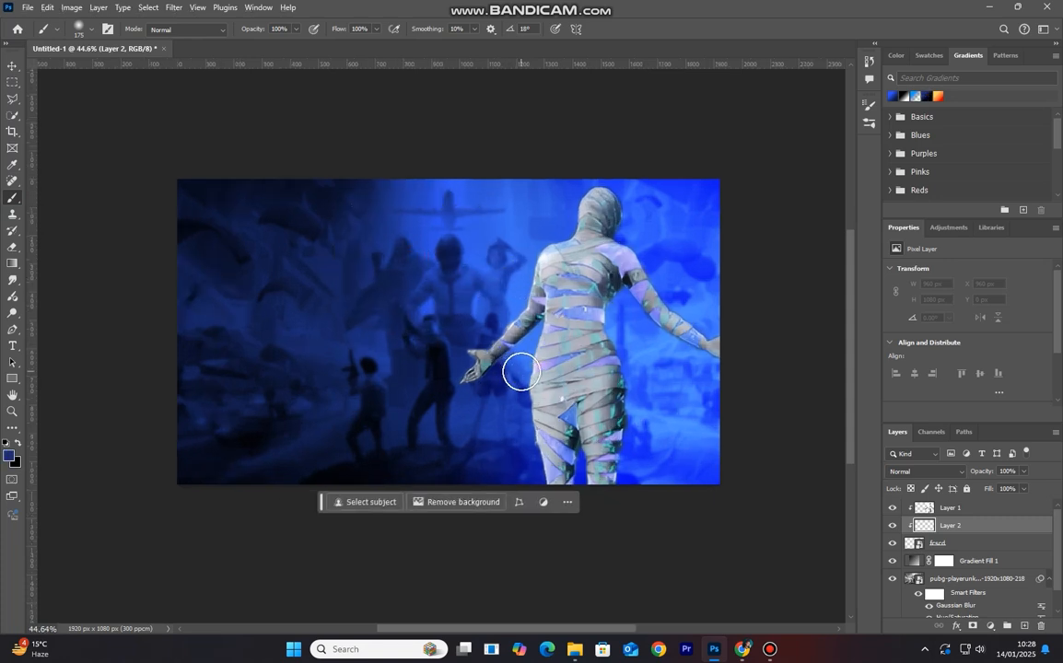
key("bracketleft")
key("bracketleft")
key("bracketleft")
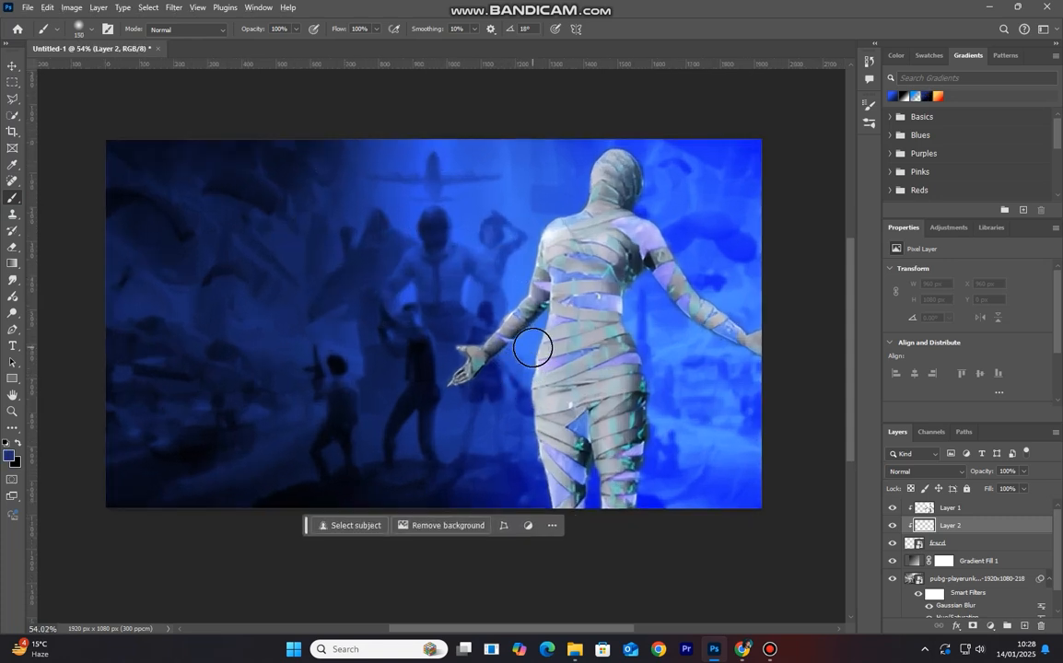
key("bracketleft")
left_click_drag(538, 318, 482, 370)
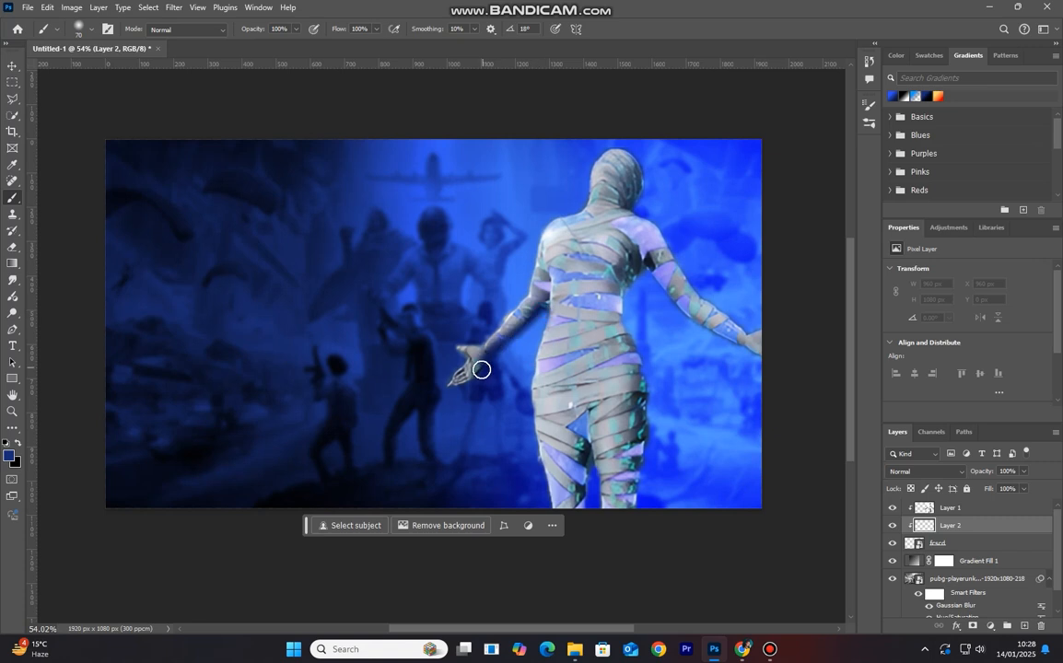
left_click_drag(588, 440, 581, 505)
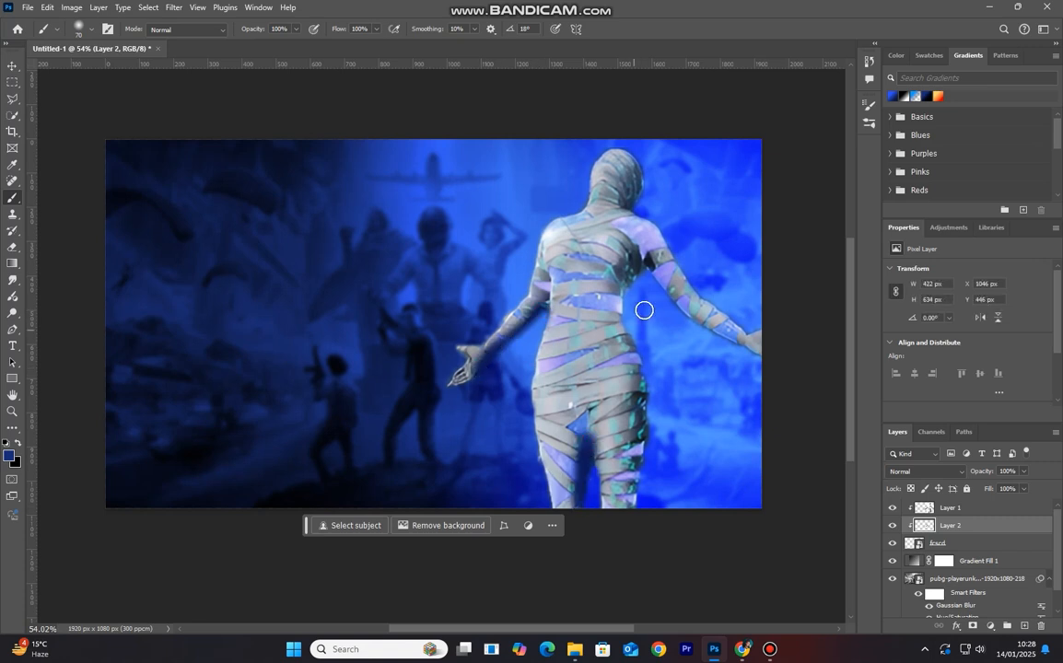
mouse_move(645, 272)
left_mouse_down()
mouse_move(681, 314)
mouse_move(745, 354)
left_mouse_up()
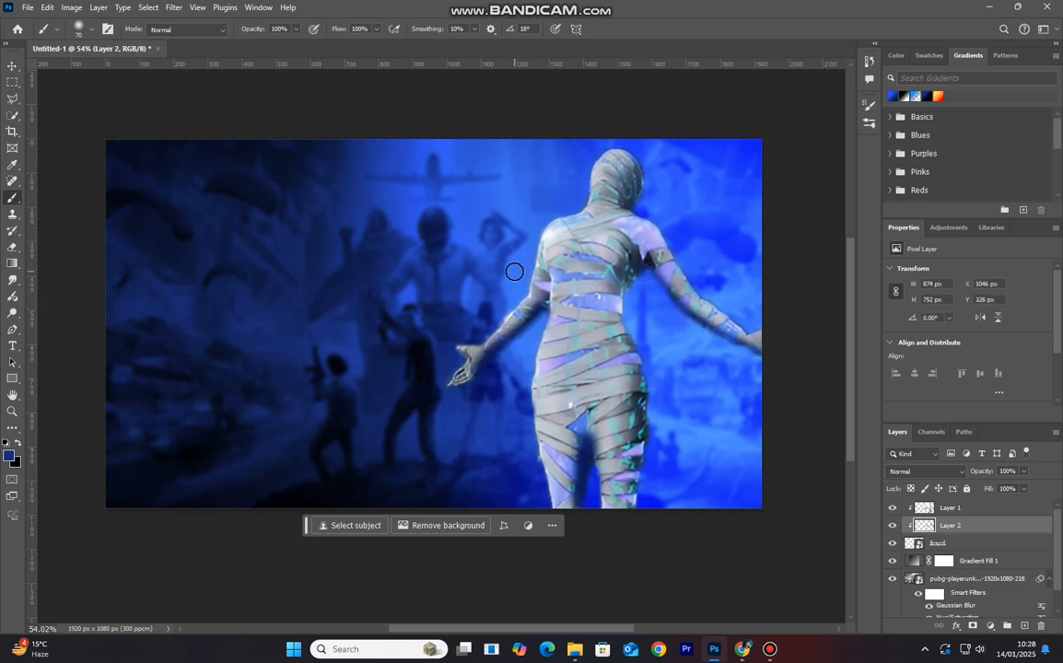
mouse_move(646, 182)
left_mouse_down()
mouse_move(641, 217)
mouse_move(628, 203)
left_mouse_up()
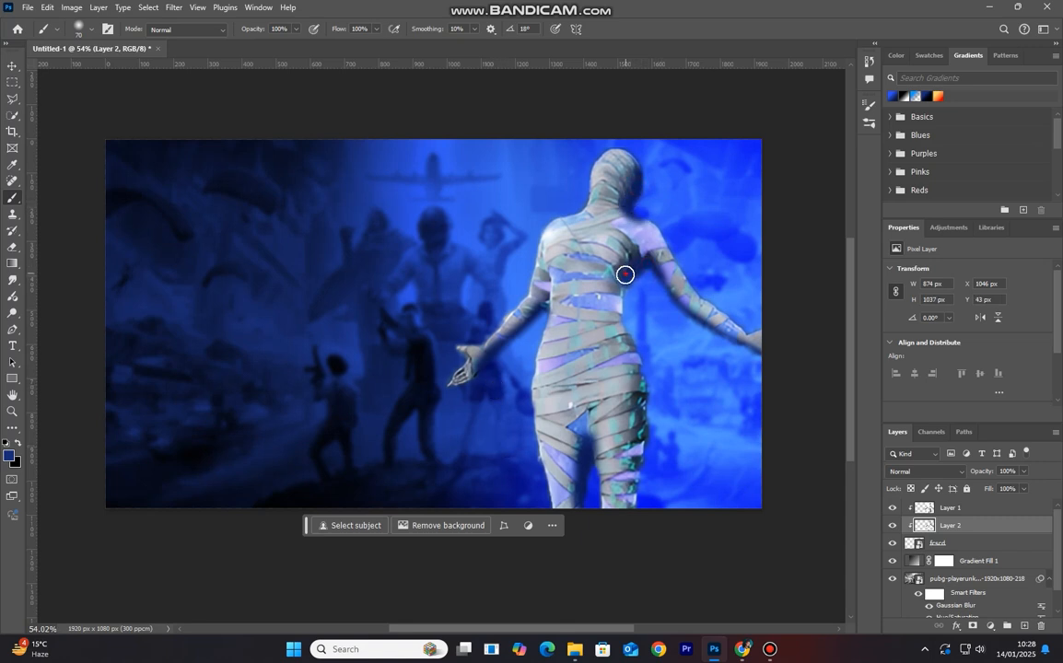
Set the dark blue shading layer to Hard Light at 54% opacity and compare the character with and without it.
left_click(925, 472)
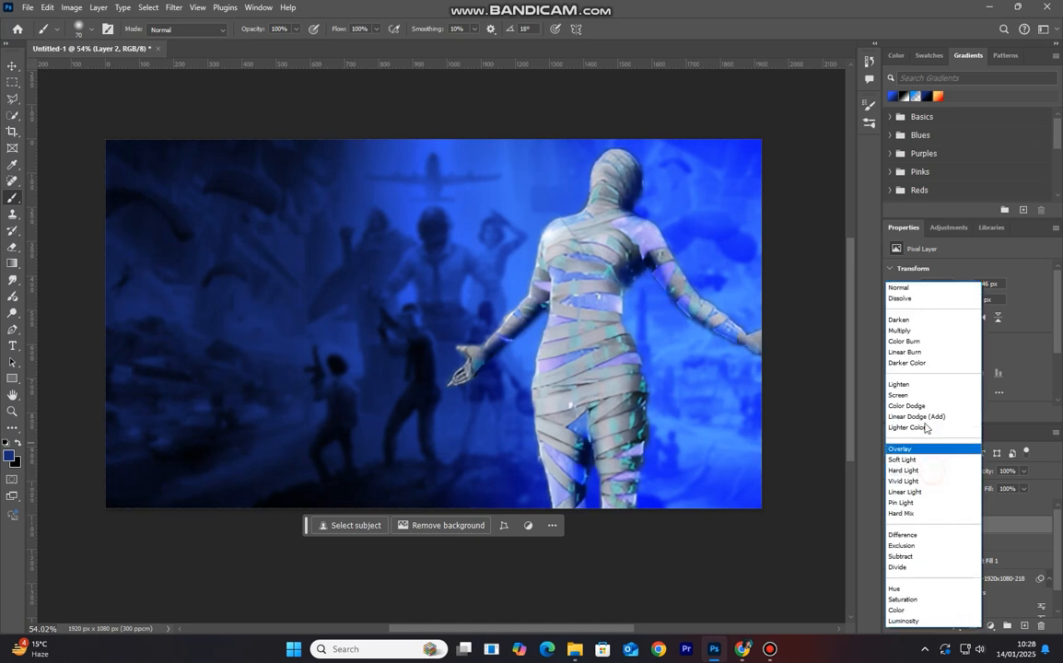
left_click(928, 470)
left_click(891, 527)
left_click(891, 527)
left_click_drag(978, 474, 950, 483)
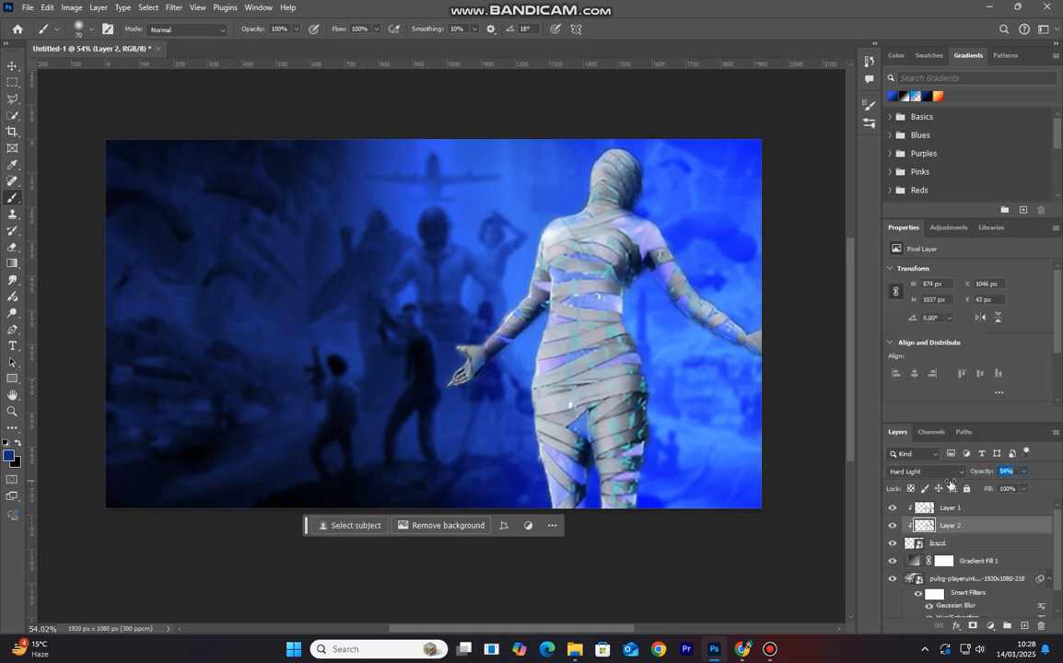
left_click(891, 529)
left_click(891, 529)
Create another clipped layer directly above the mummy character, beneath the dark blue shading layer.
key("v")
scroll(572, 394, "down", 1)
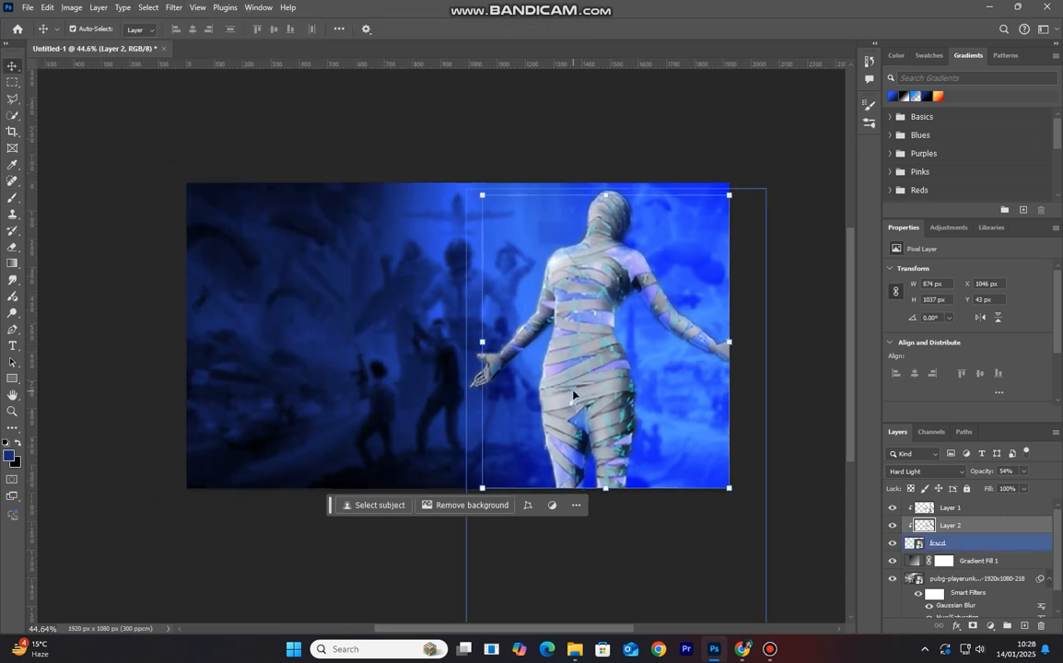
left_click(424, 349)
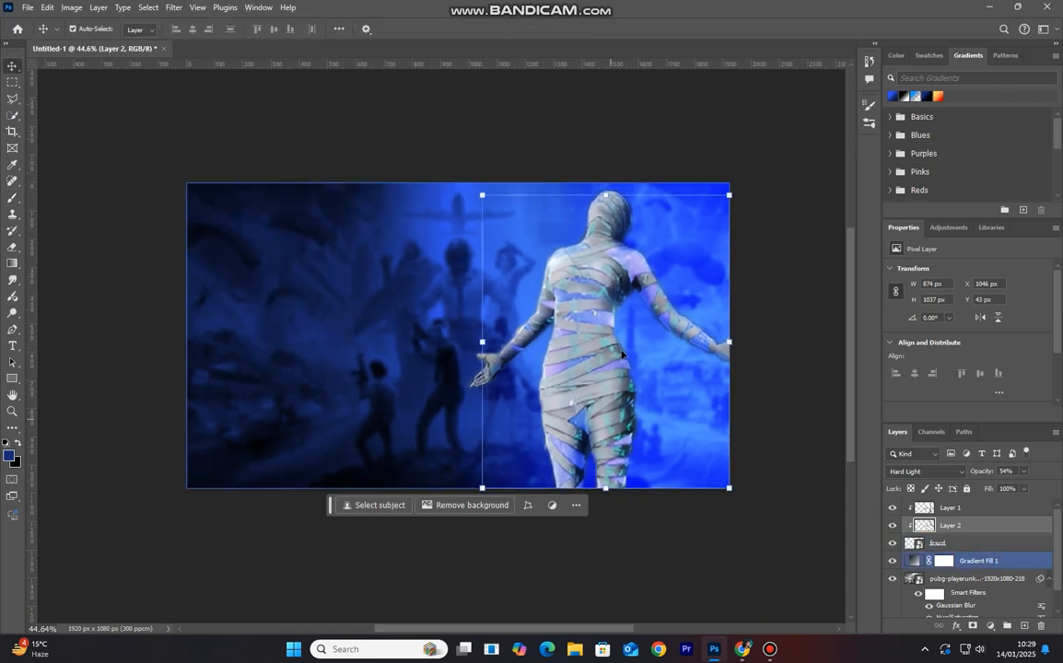
left_click(917, 543)
left_click(892, 543)
left_click(892, 543)
left_click(1024, 626)
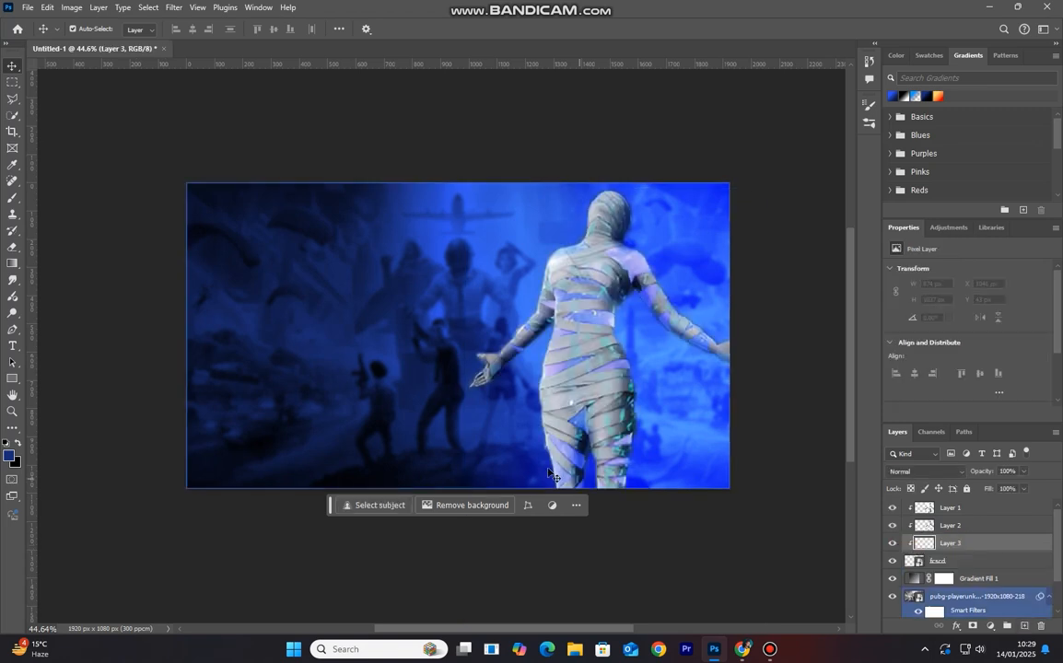
Sample a bright blue from the background beside the soldiers and enlarge the brush to 800 px.
left_click(12, 197)
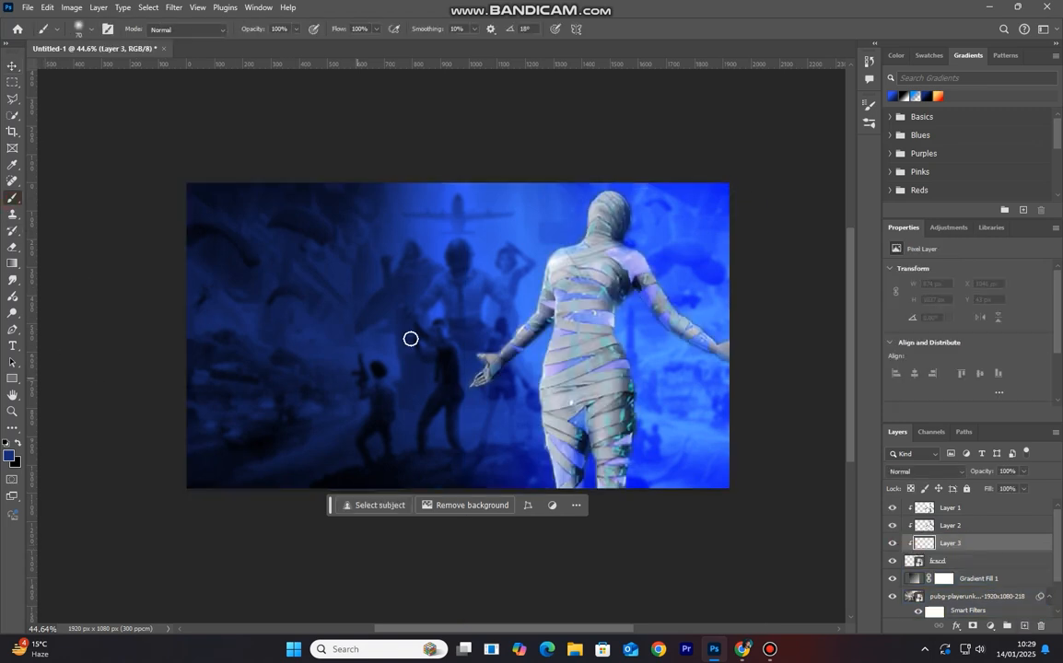
left_click(485, 253, "alt")
key("bracketright")
key("bracketright")
key("bracketright")
key("bracketright")
key("bracketright")
key("bracketright")
key("bracketright")
key("bracketright")
key("bracketright")
key("bracketright")
key("bracketright")
key("bracketright")
key("bracketright")
key("bracketright")
key("bracketright")
key("bracketright")
key("bracketright")
key("bracketright")
key("bracketright")
key("bracketright")
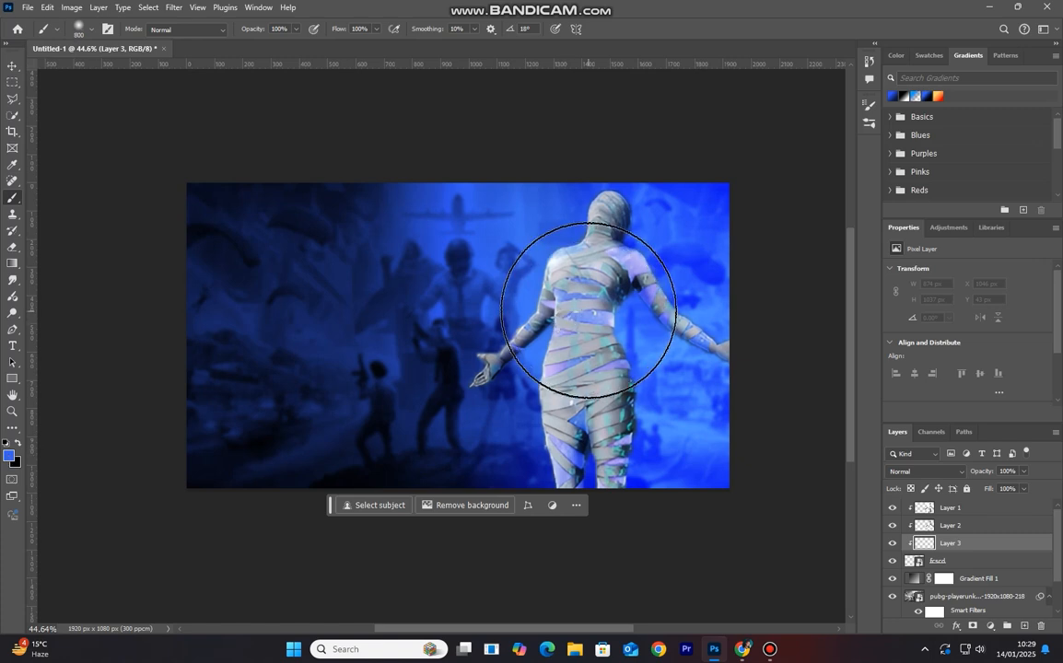
Try a bright blue dab over the mummy's torso, undo it and delete the empty clipped layer.
left_click(589, 308)
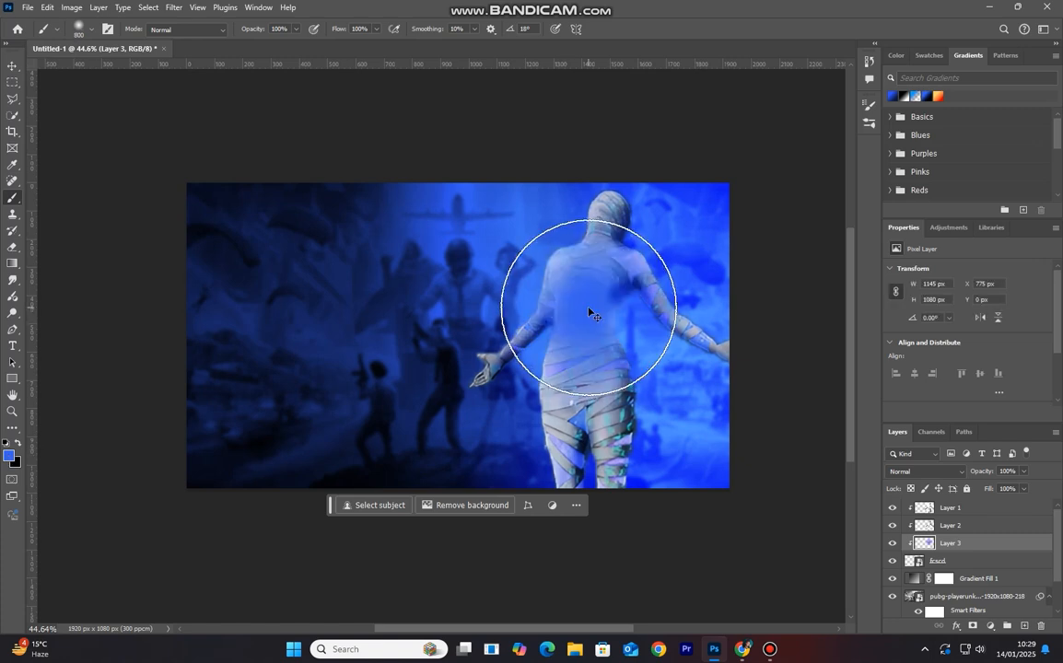
key("ctrl+z")
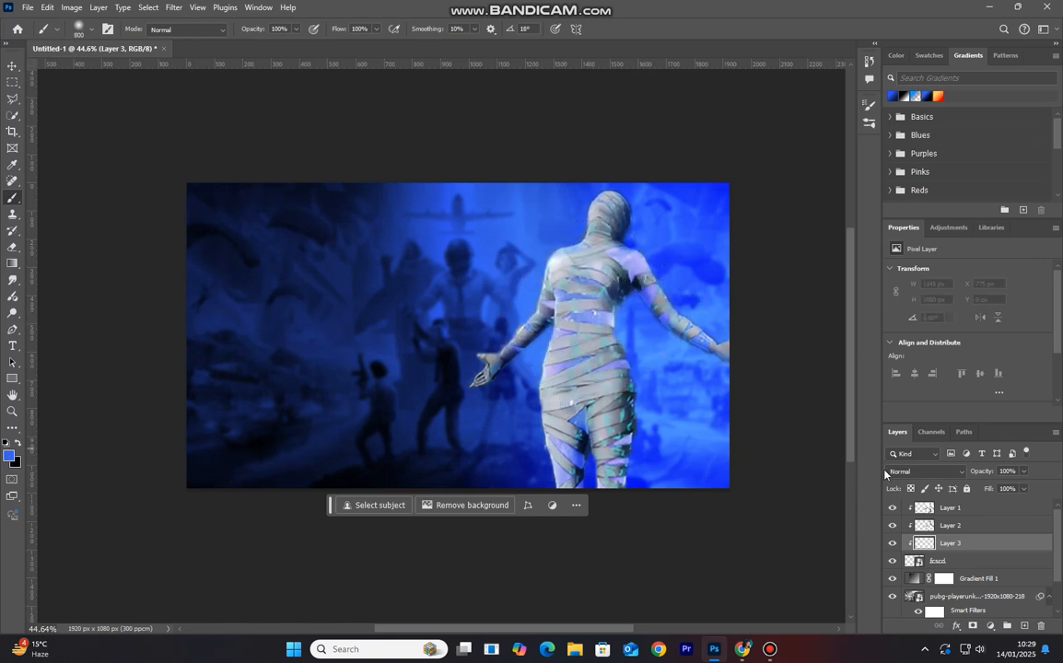
left_click_drag(925, 544, 1043, 626)
left_click(894, 545)
left_click(894, 544)
Create a new empty layer between the gradient fill and the mummy character.
left_click(963, 569)
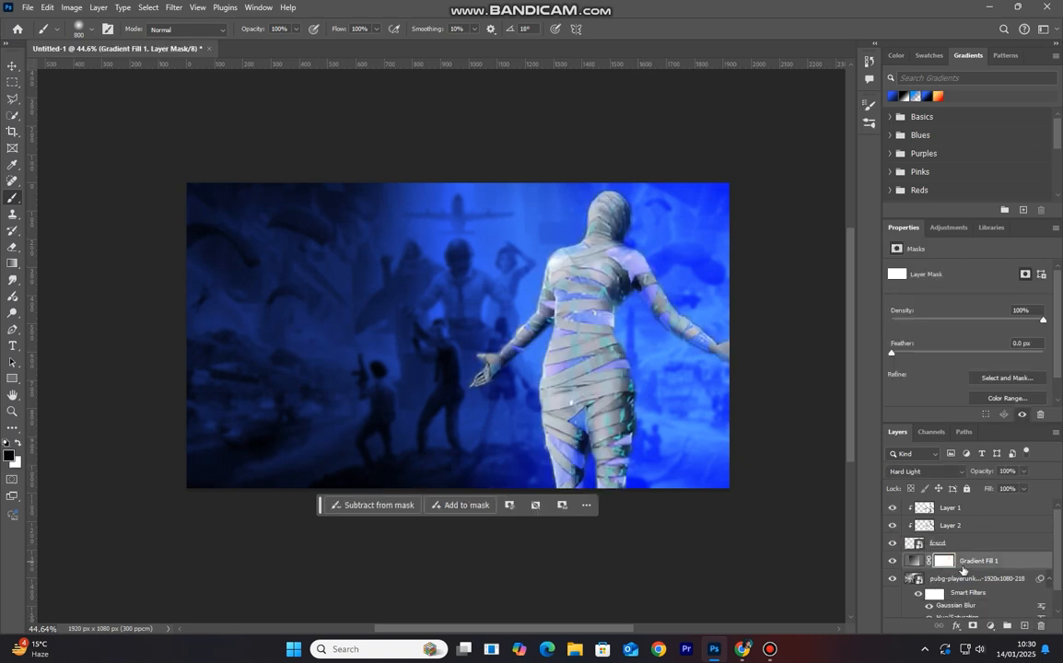
left_click(1027, 627)
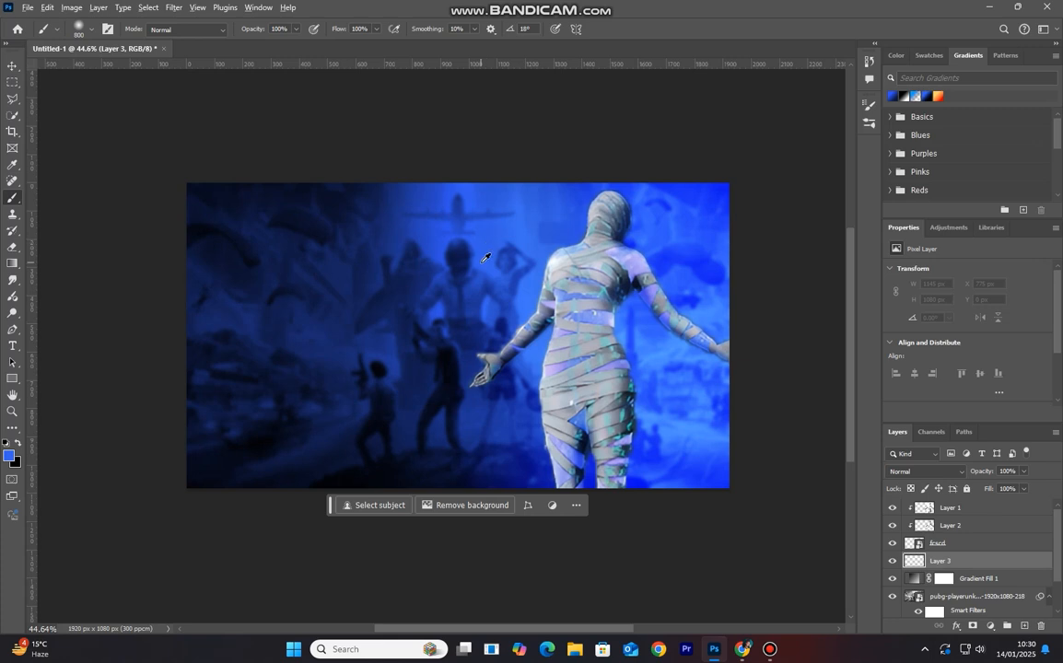
Sample a bright blue from the background, paint an 800 px dab behind the mummy's torso and set the layer's blend mode to Linear Dodge (Add).
left_click(517, 296, "alt")
left_click(586, 328)
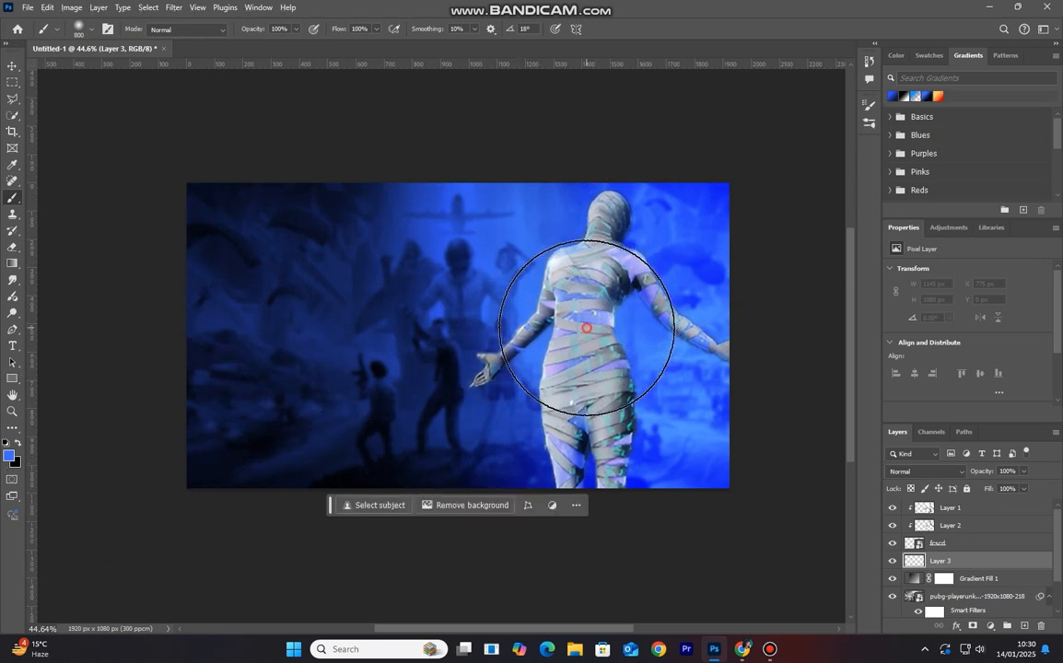
left_click(921, 472)
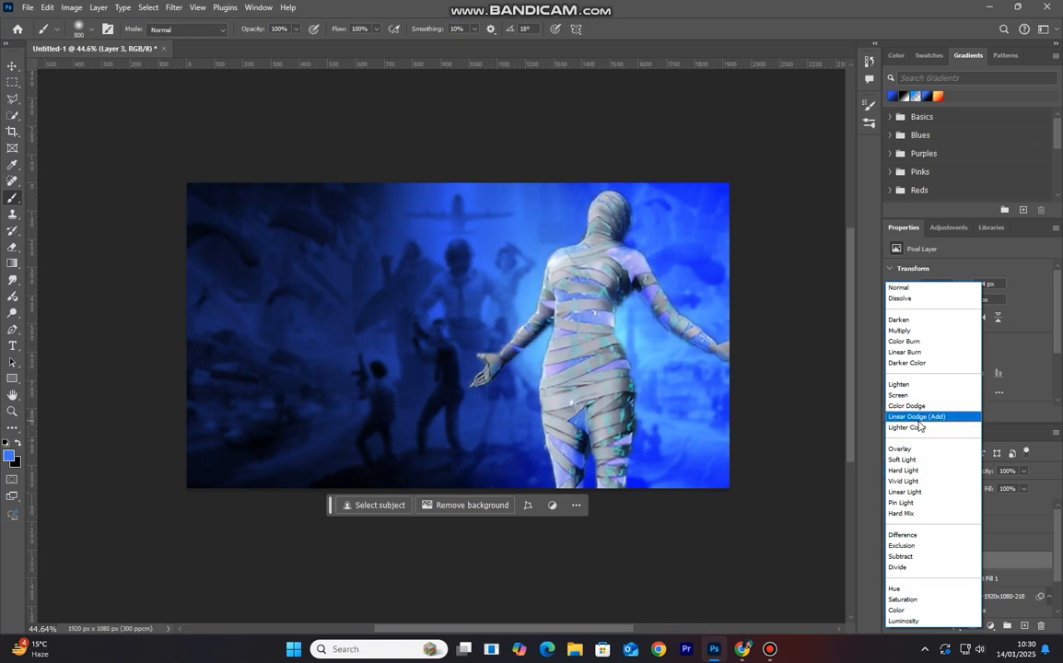
left_click(919, 416)
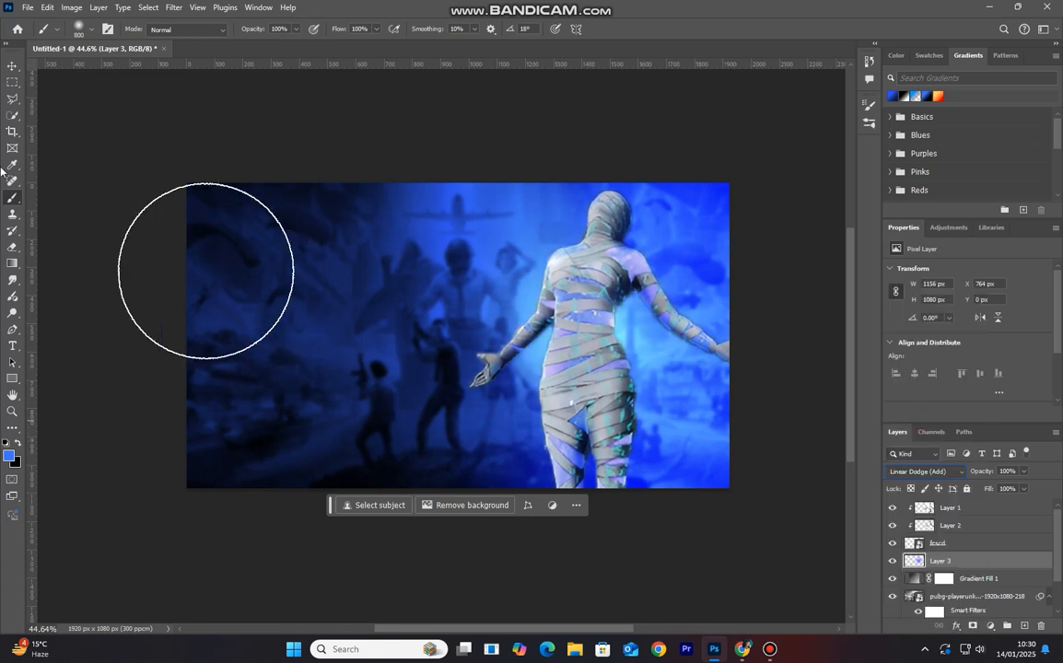
left_click(12, 65)
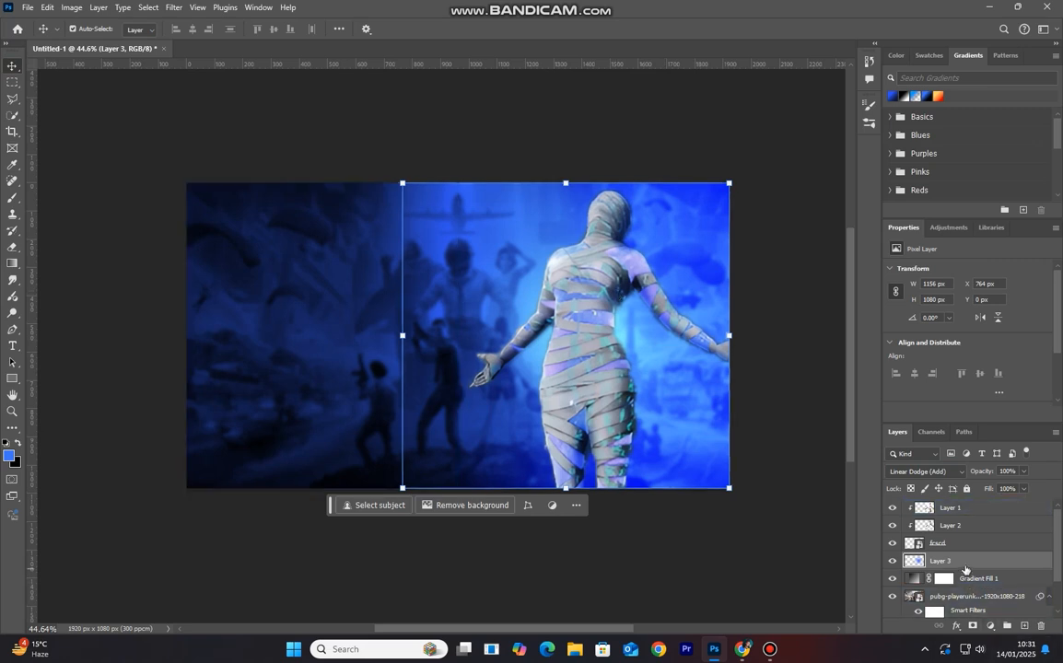
Create a new layer above the blue glow and paint a soft white (ffffff) glow behind the mummy with a 500 px brush.
left_click(1025, 626)
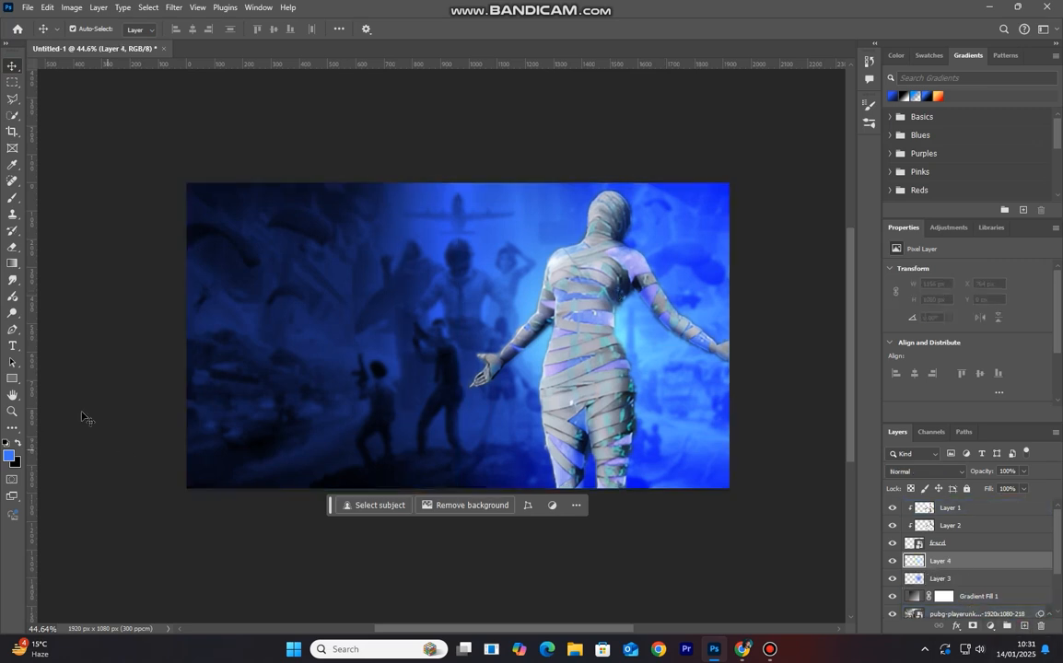
left_click(12, 197)
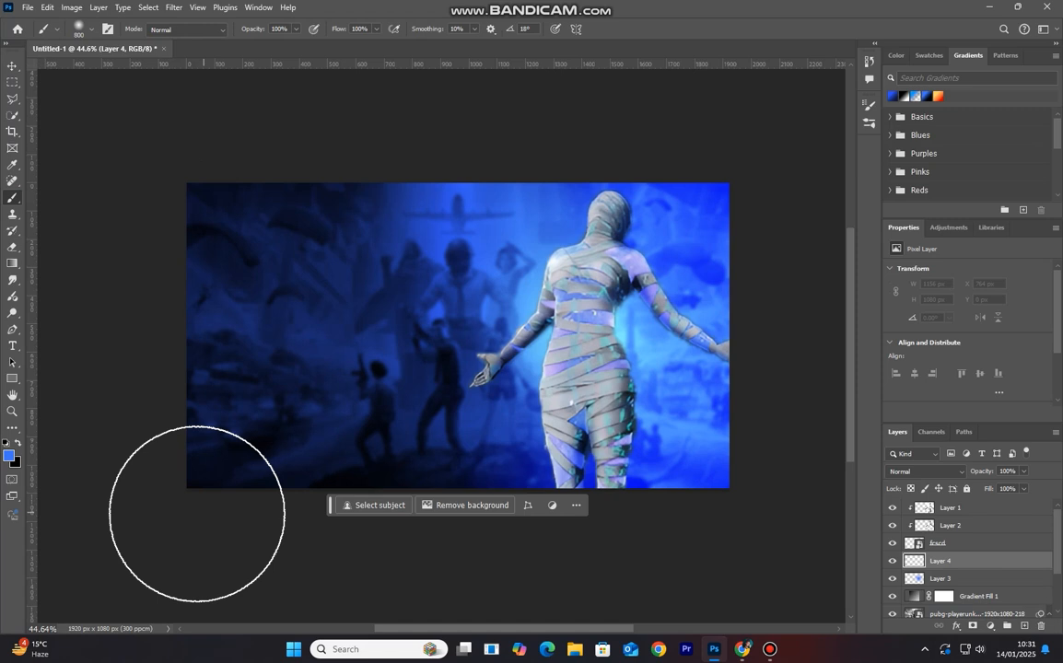
left_click(9, 455)
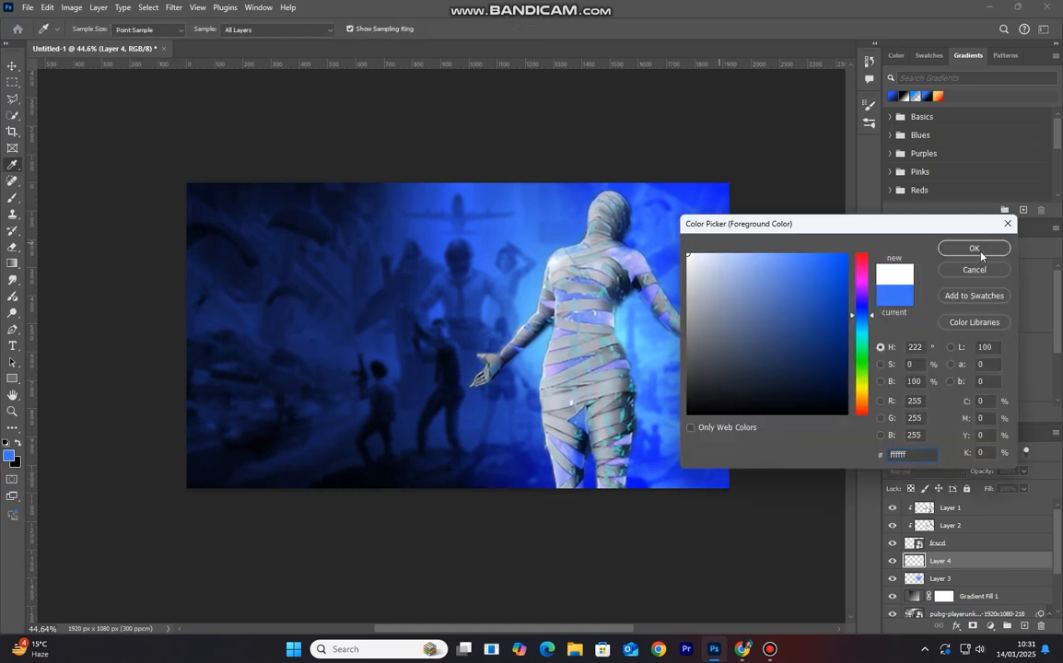
left_click(974, 249)
mouse_move(582, 343)
left_mouse_down()
mouse_move(594, 267)
mouse_move(609, 266)
mouse_move(596, 260)
mouse_move(614, 333)
mouse_move(595, 433)
mouse_move(598, 360)
mouse_move(637, 295)
left_mouse_up()
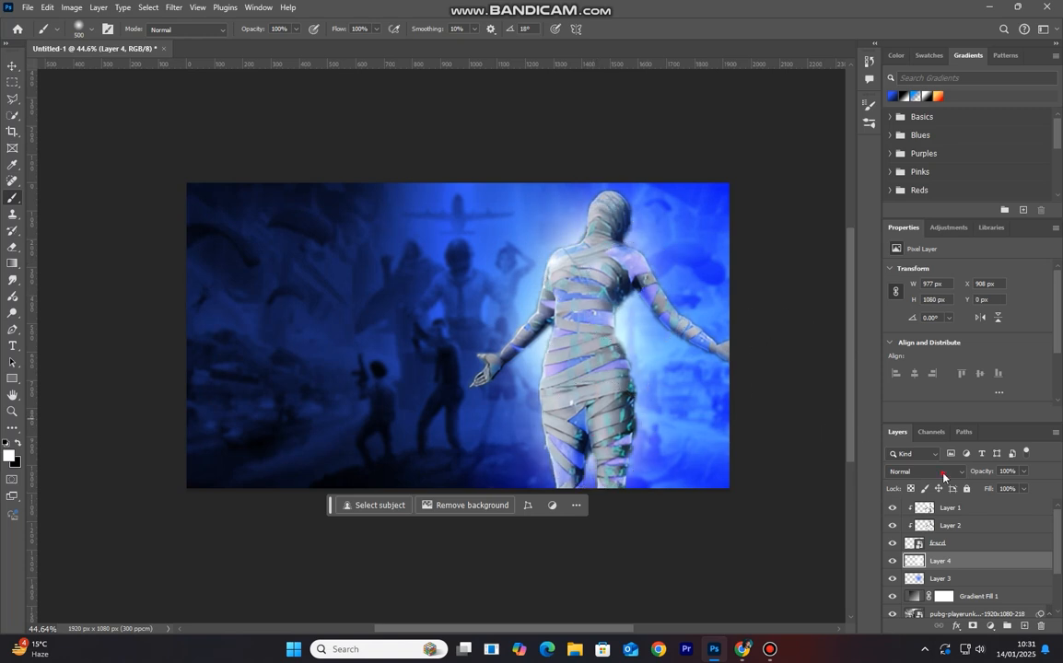
Set the white glow layer's blend mode to Soft Light and its fill to 52%, and compare the image with the layer hidden.
left_click(944, 474)
left_click(940, 460)
left_click_drag(985, 492, 975, 492)
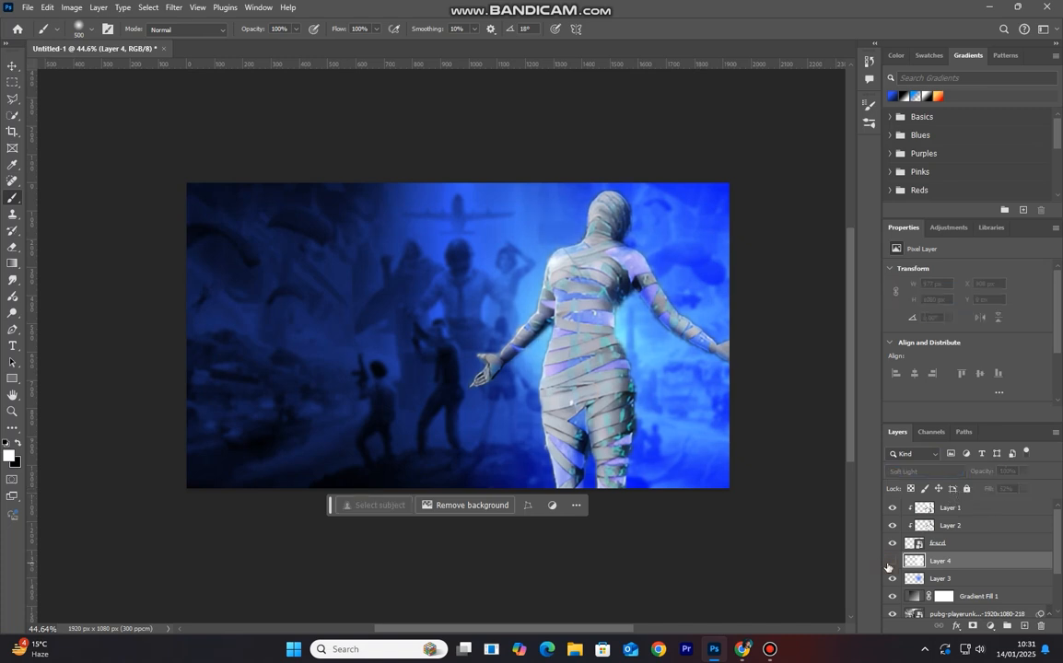
key("v")
key("alt+v")
left_click(503, 148)
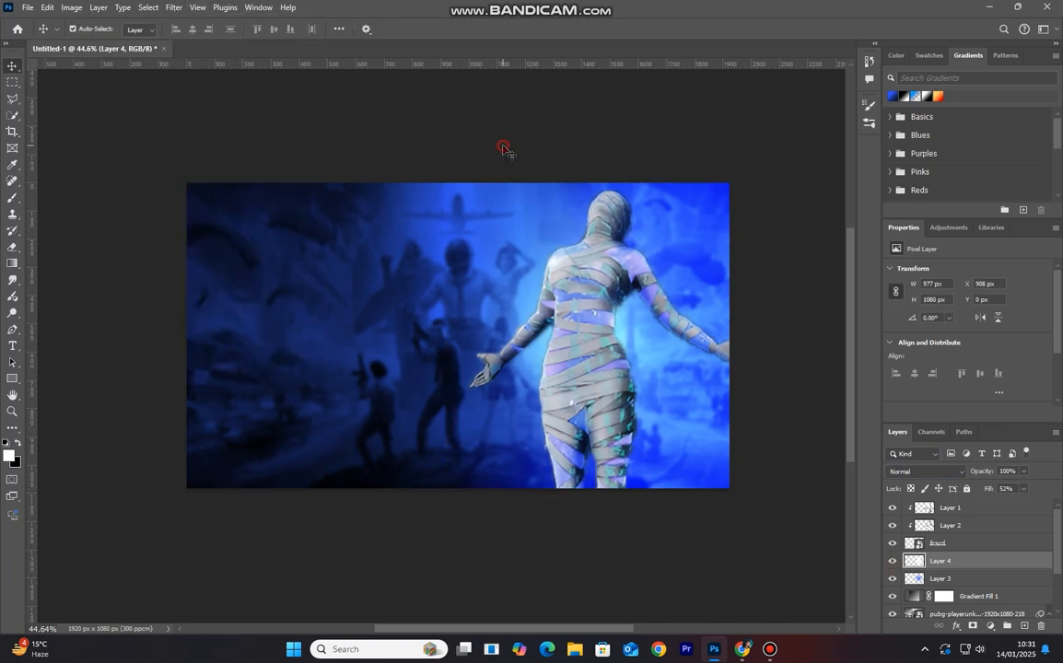
left_click(629, 351)
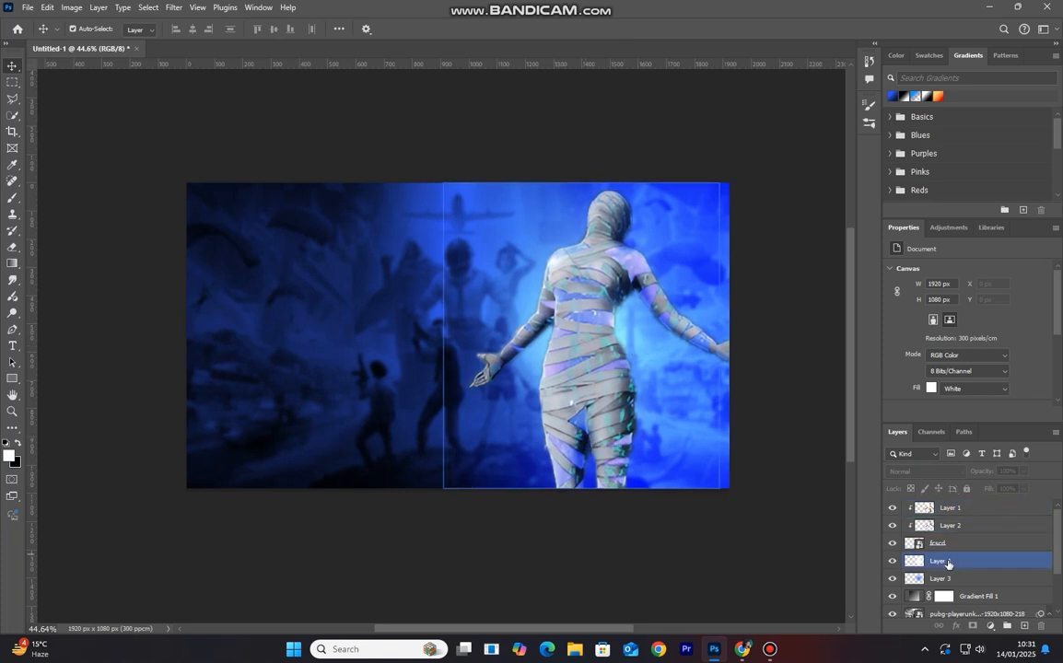
Add white 400 px brush dabs behind the mummy's torso on a new layer beneath the character and set its opacity to 89%.
left_click(1027, 626)
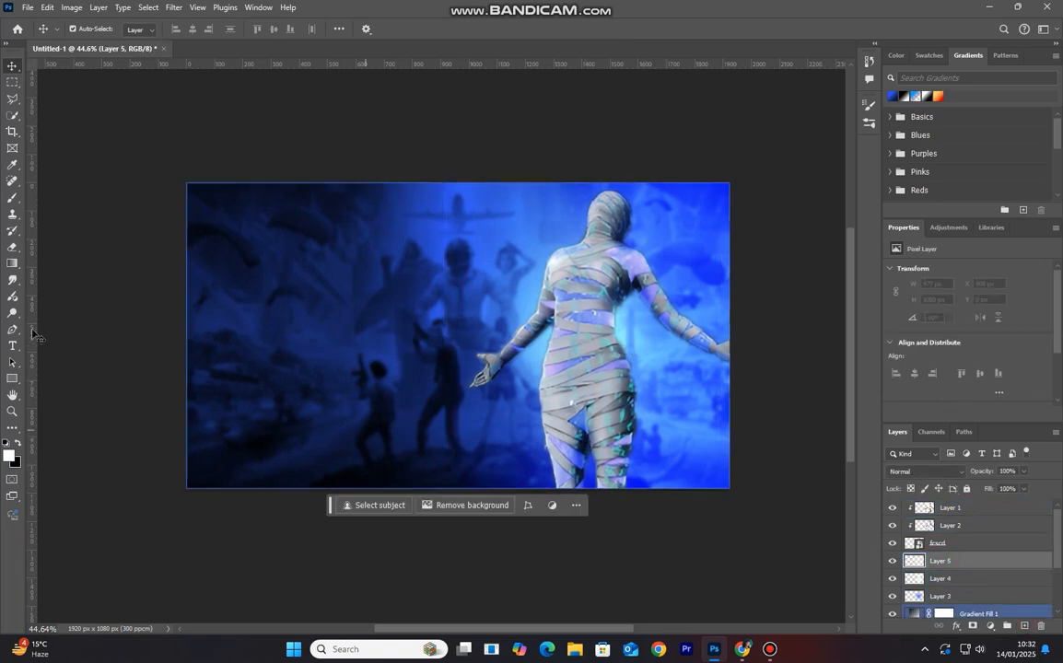
left_click(12, 200)
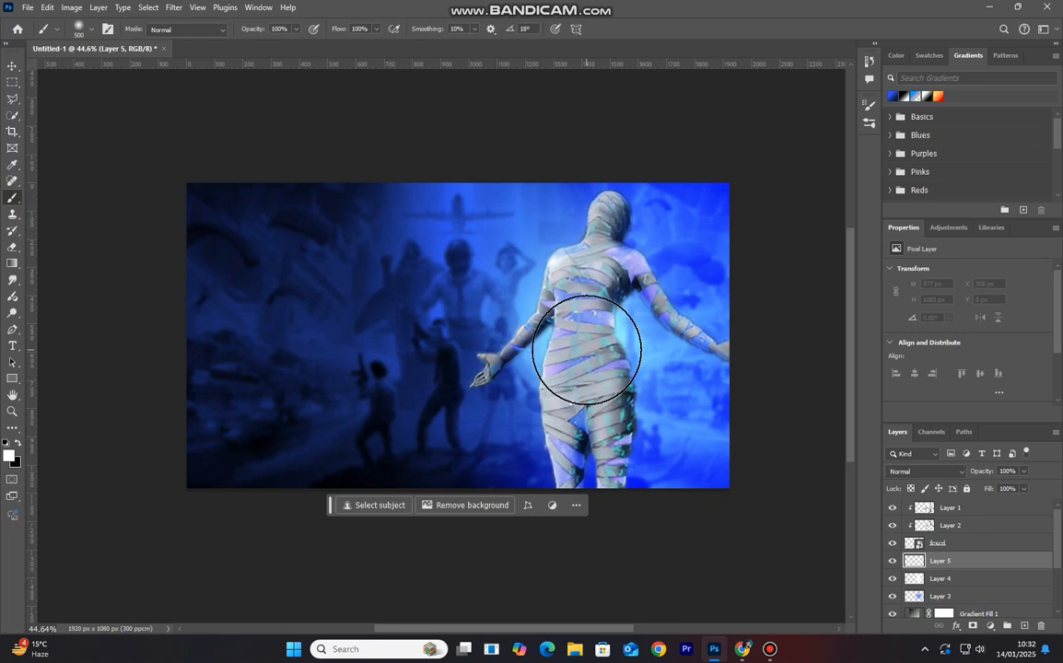
key("[")
left_click(584, 361)
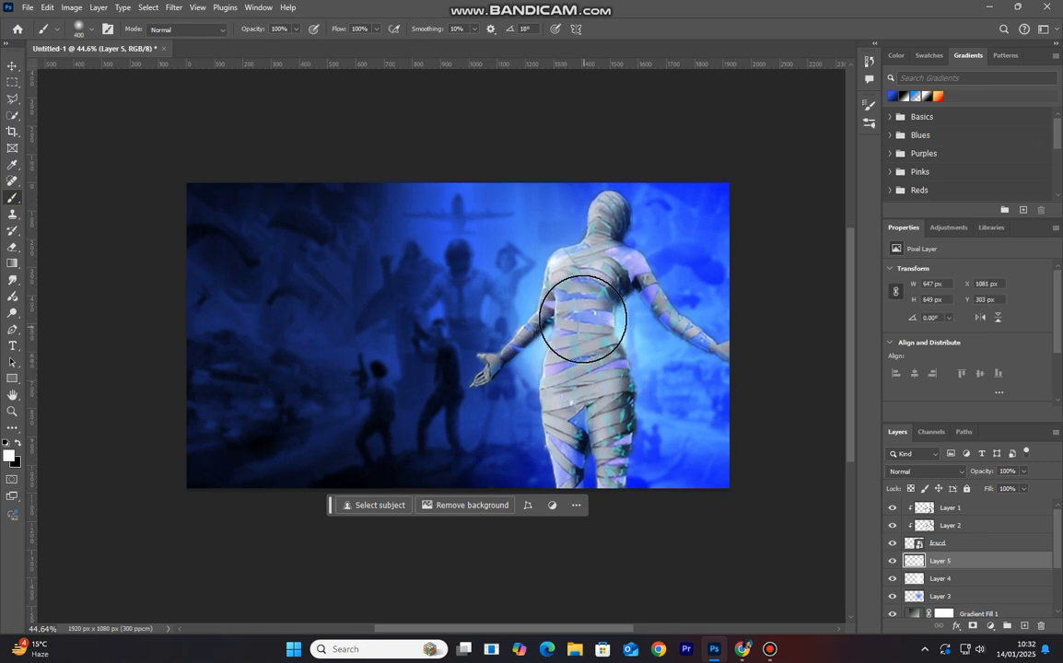
left_click(583, 310)
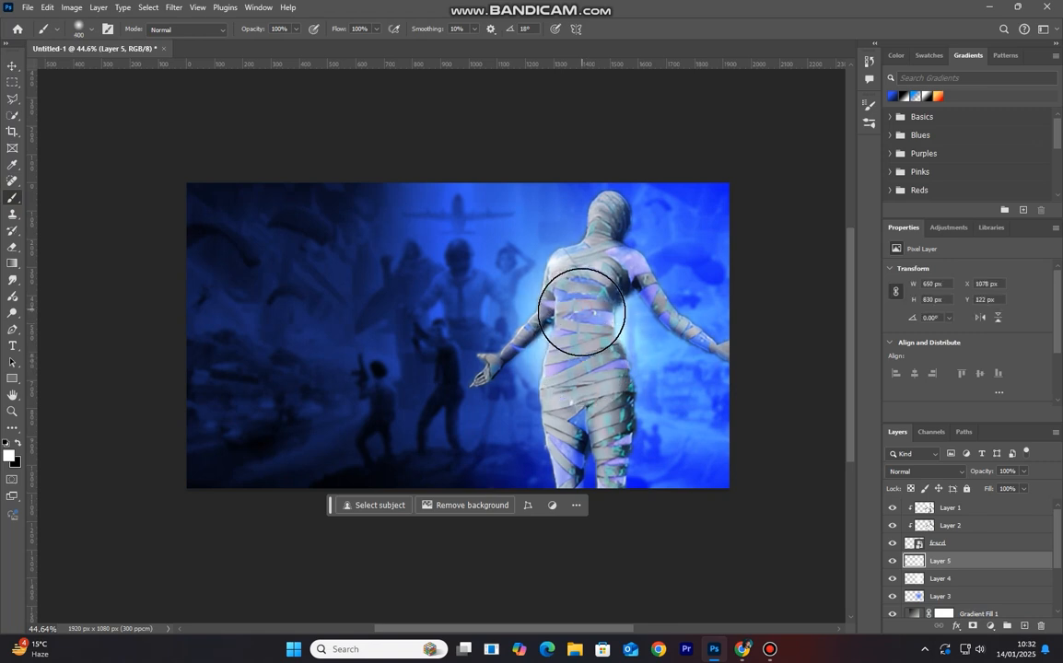
left_click(535, 405)
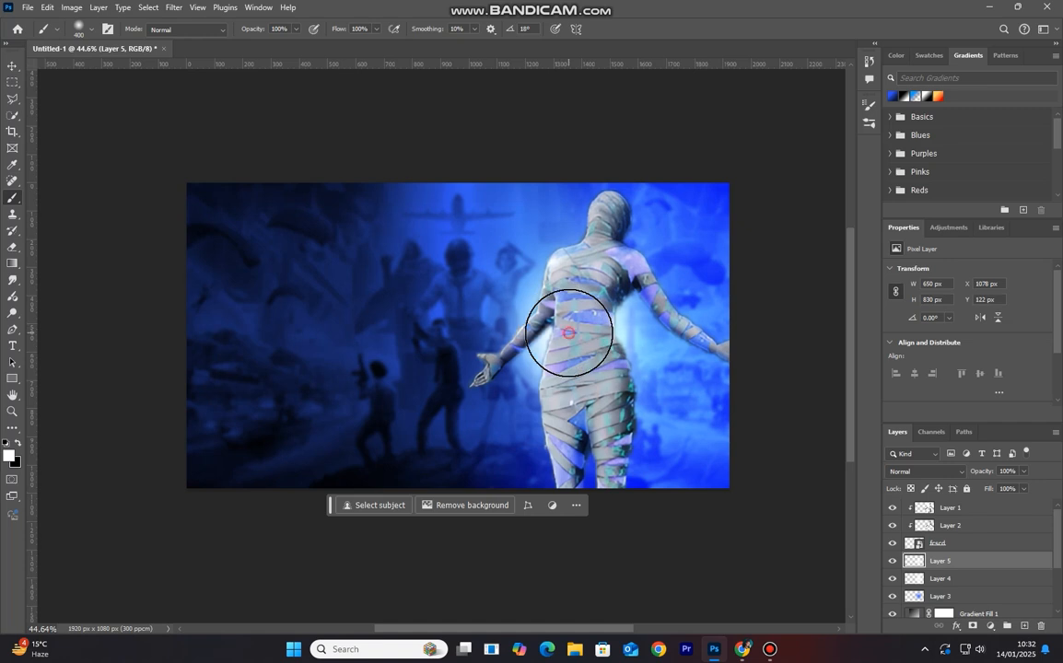
left_click_drag(988, 475, 971, 475)
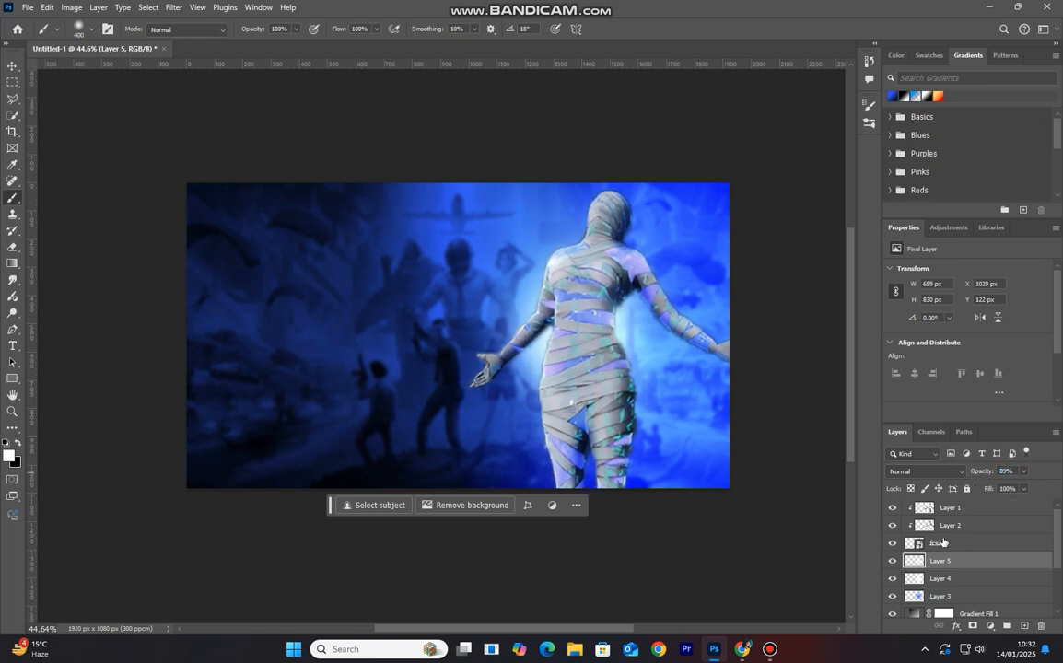
Rename the mummy character's layer as subject.
left_click(890, 545)
left_click(940, 544)
right_click(940, 543)
key("Escape")
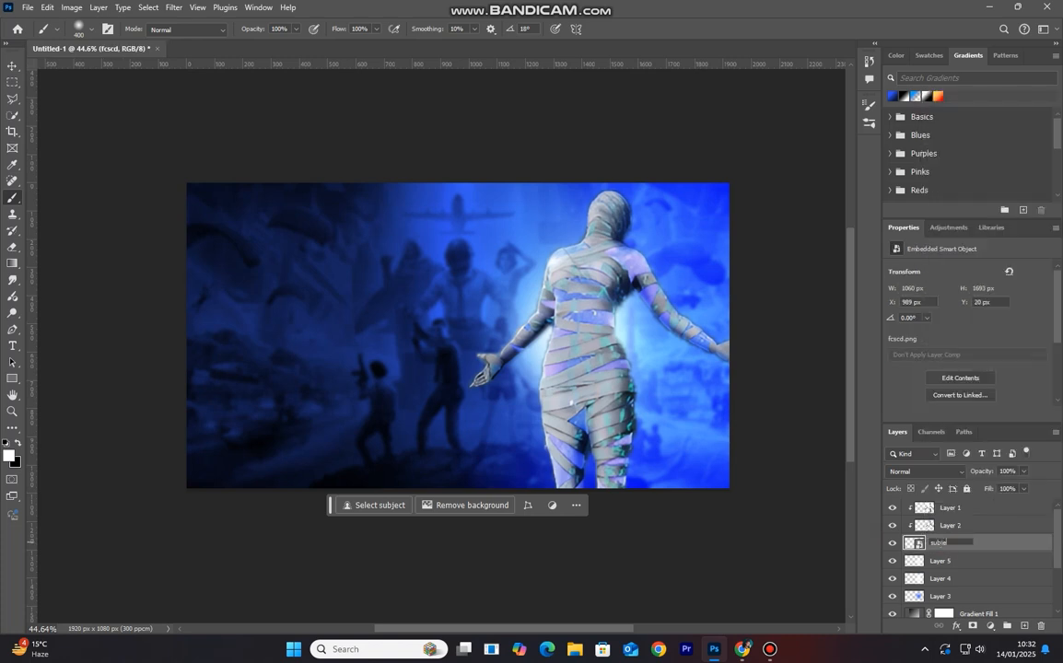
key("Return")
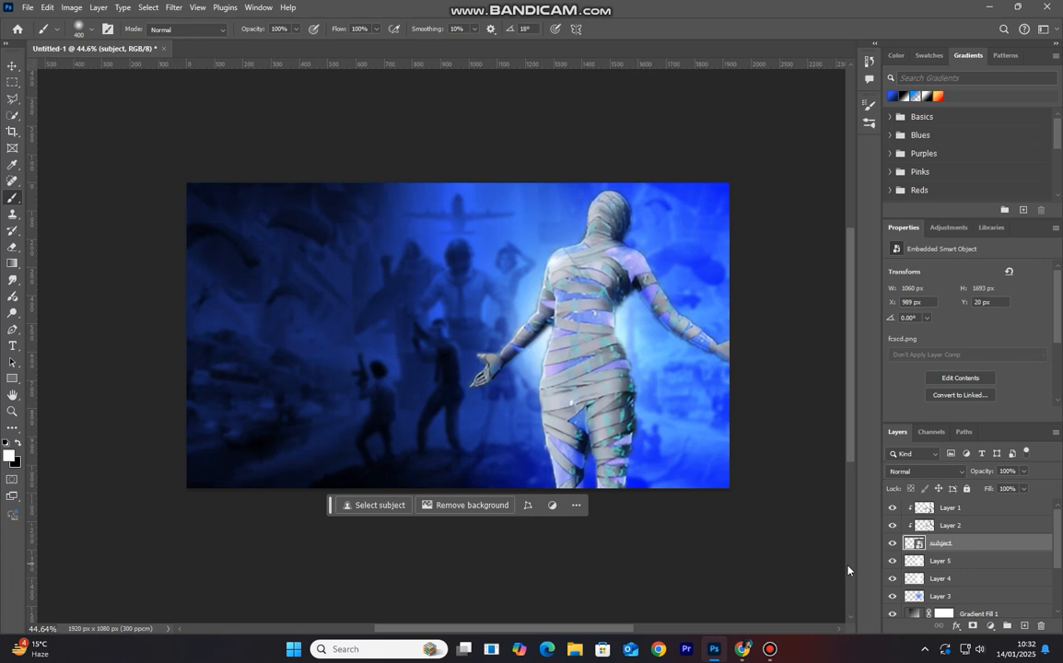
Make the topmost shading layer active and set the Type tool's text colour to a light grey.
left_click(13, 347)
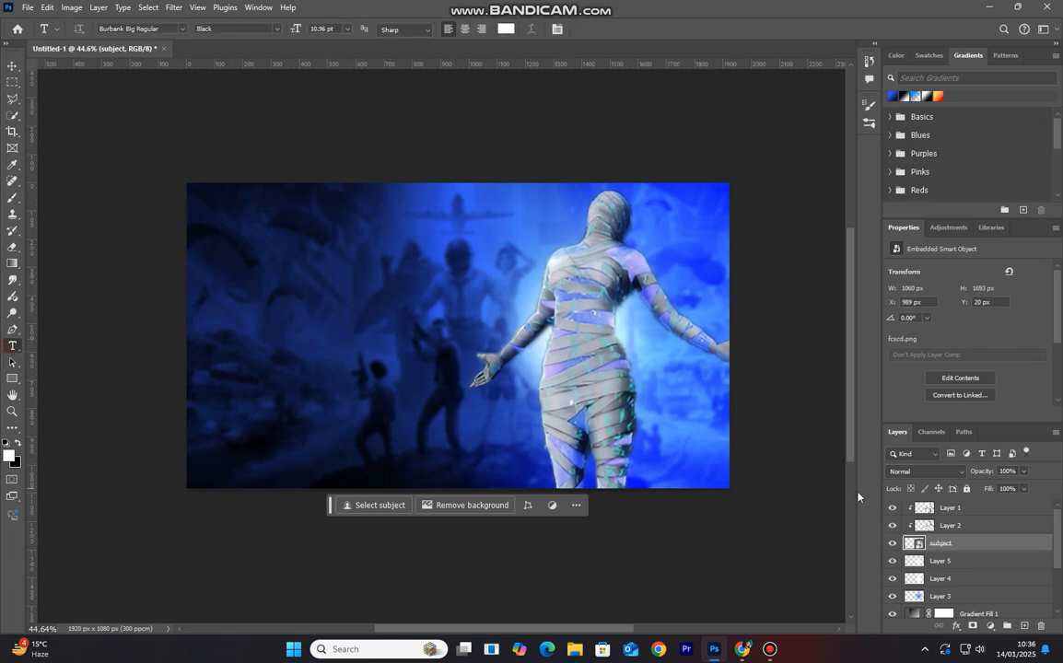
left_click(985, 508)
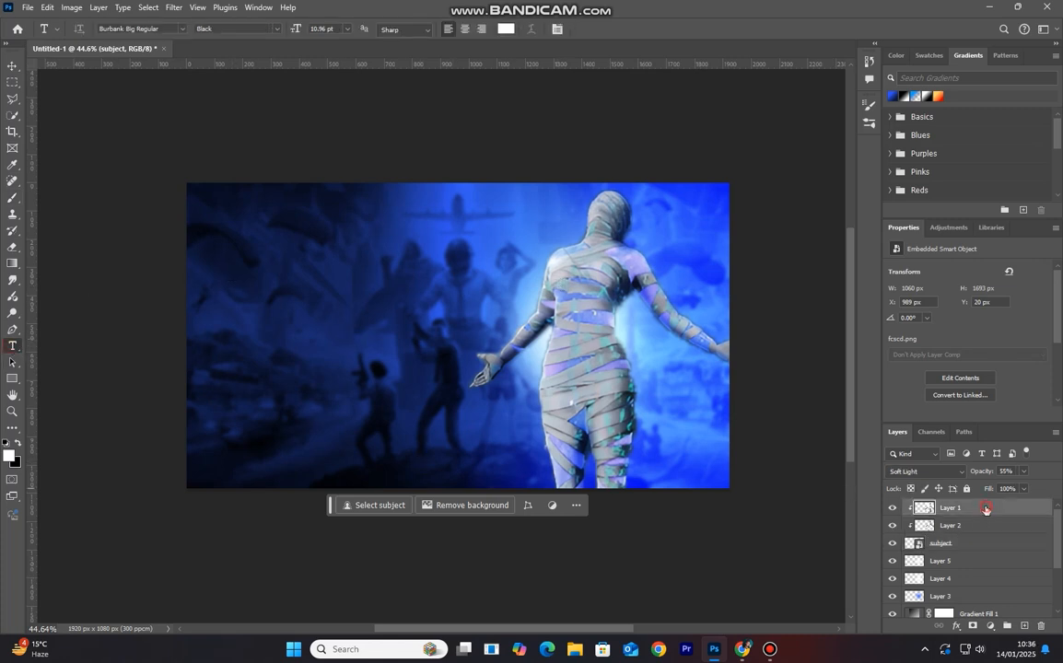
left_click(504, 30)
left_click_drag(700, 277, 684, 272)
left_click(864, 330)
left_click(691, 277)
left_click(974, 248)
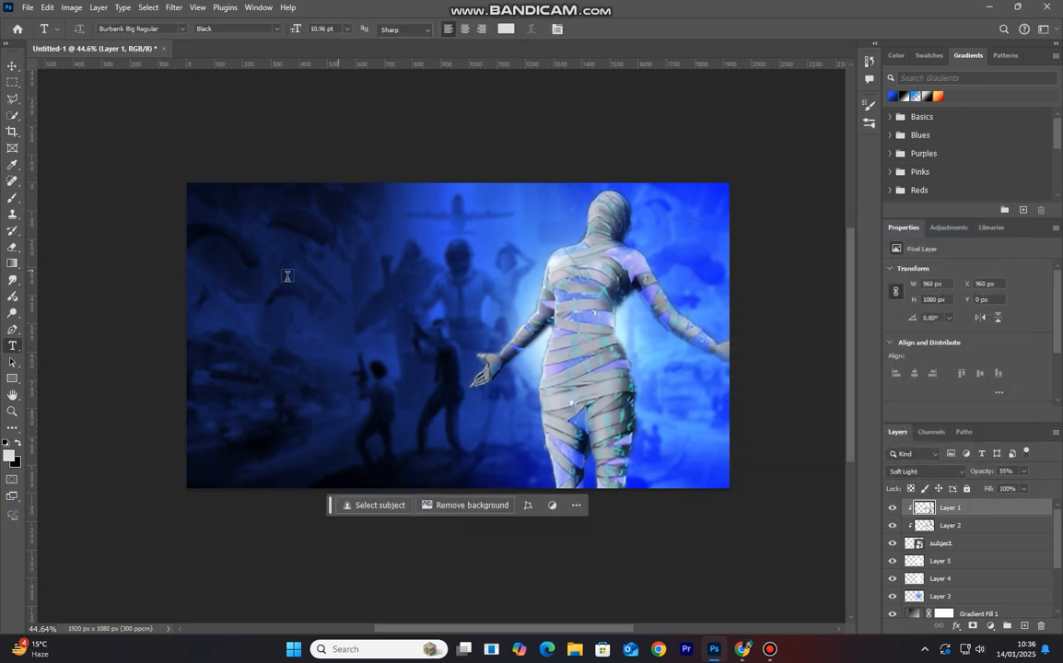
Add the text NEW UPDATE in Burbank Big Regular Black on the dark upper area beside the mummy.
left_click(248, 266)
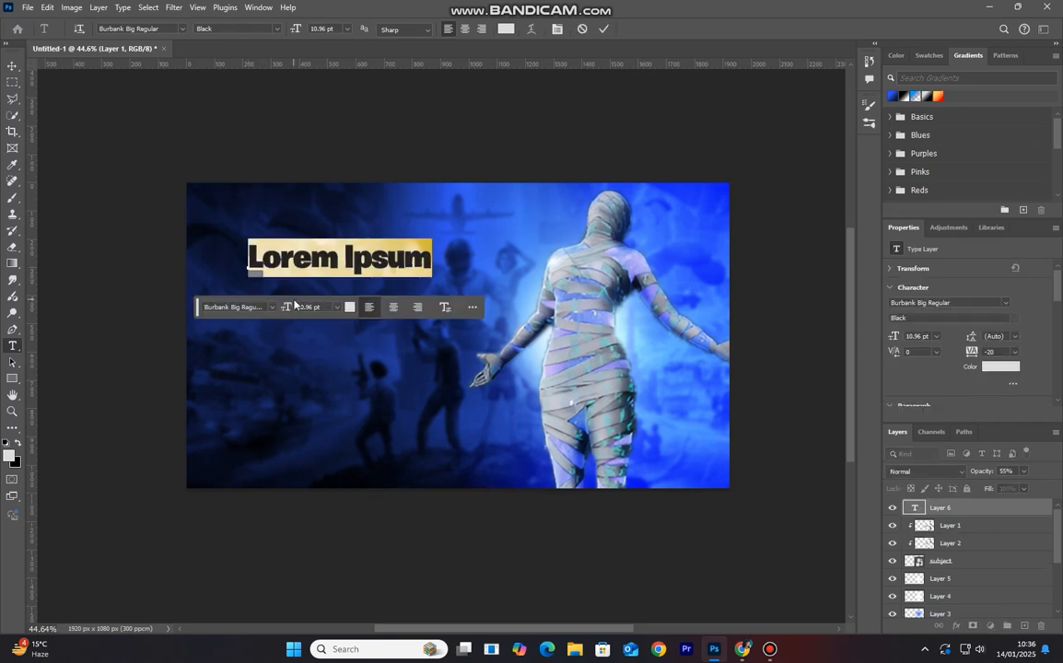
key("BackSpace")
type("N")
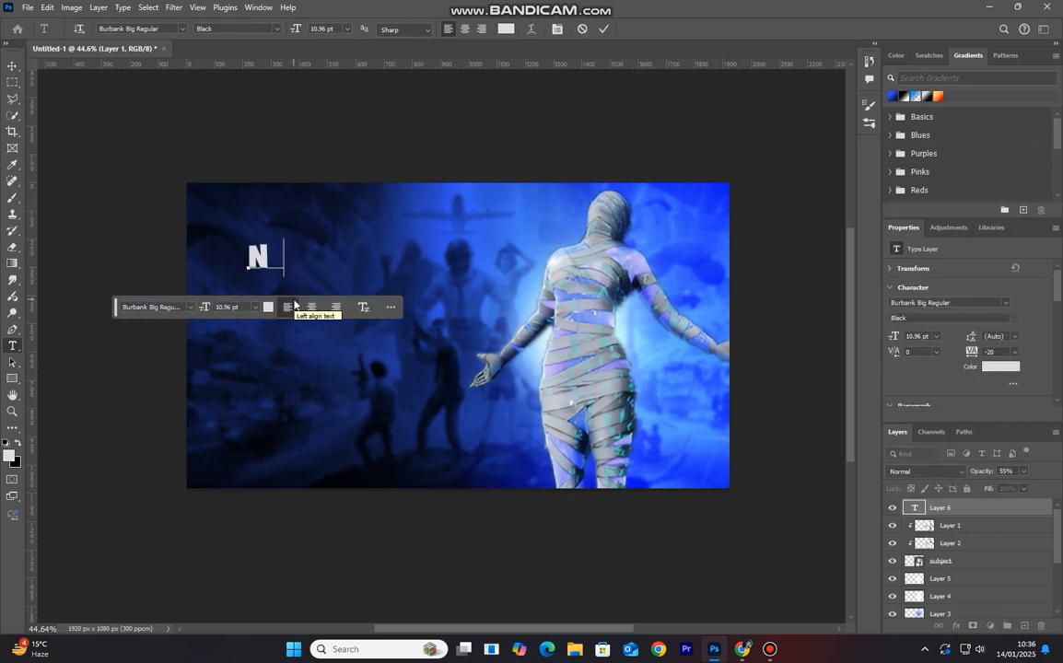
type("EW UPS")
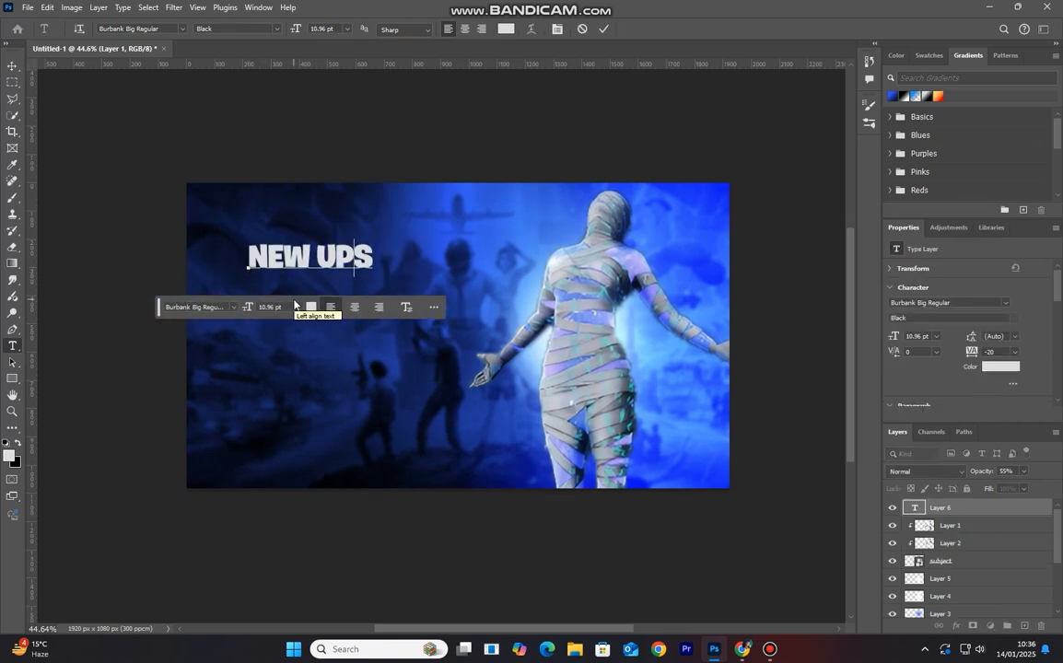
key("BackSpace")
type("DATE")
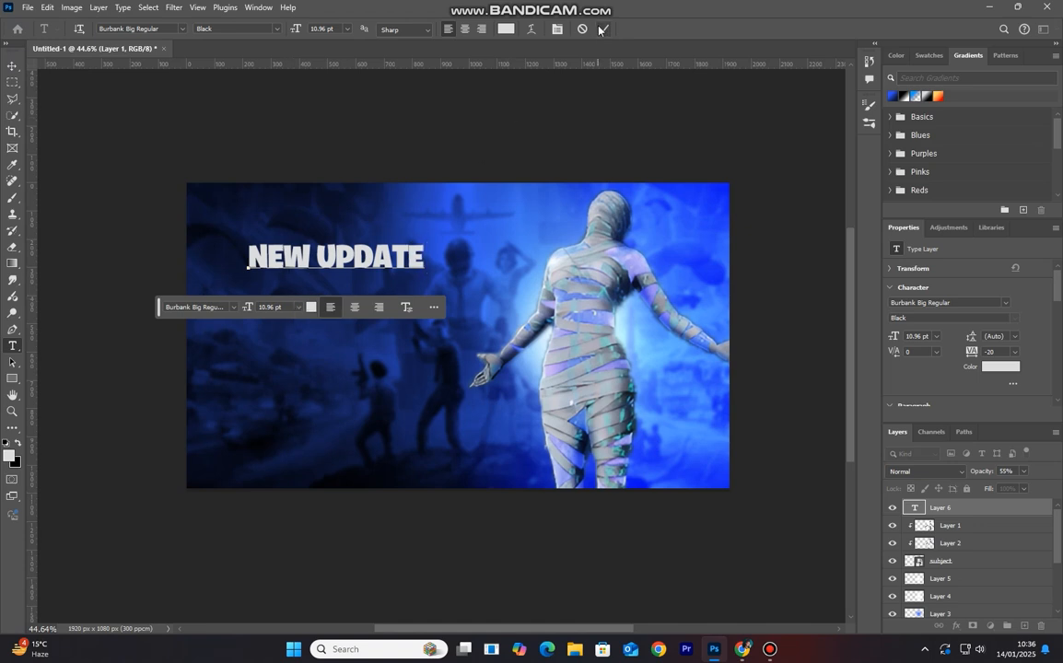
left_click(603, 31)
Scale the NEW UPDATE text to about 165% width and 261% height and position it over the dark area.
left_click(12, 66)
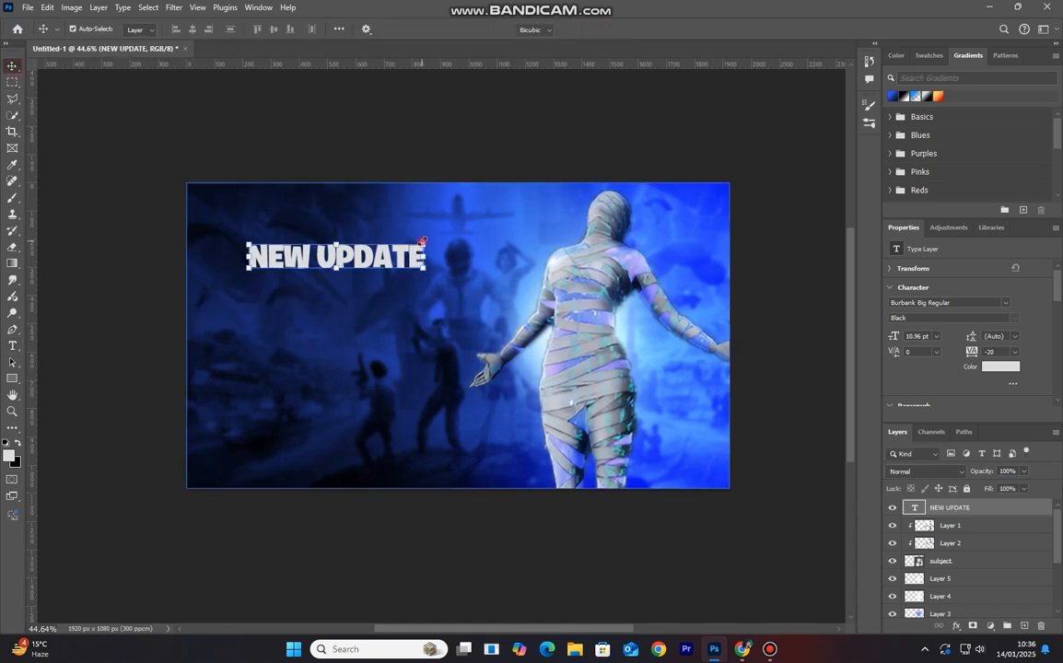
left_click_drag(423, 243, 432, 237)
mouse_move(340, 237)
left_mouse_down()
mouse_move(338, 195)
mouse_move(340, 227)
left_mouse_up()
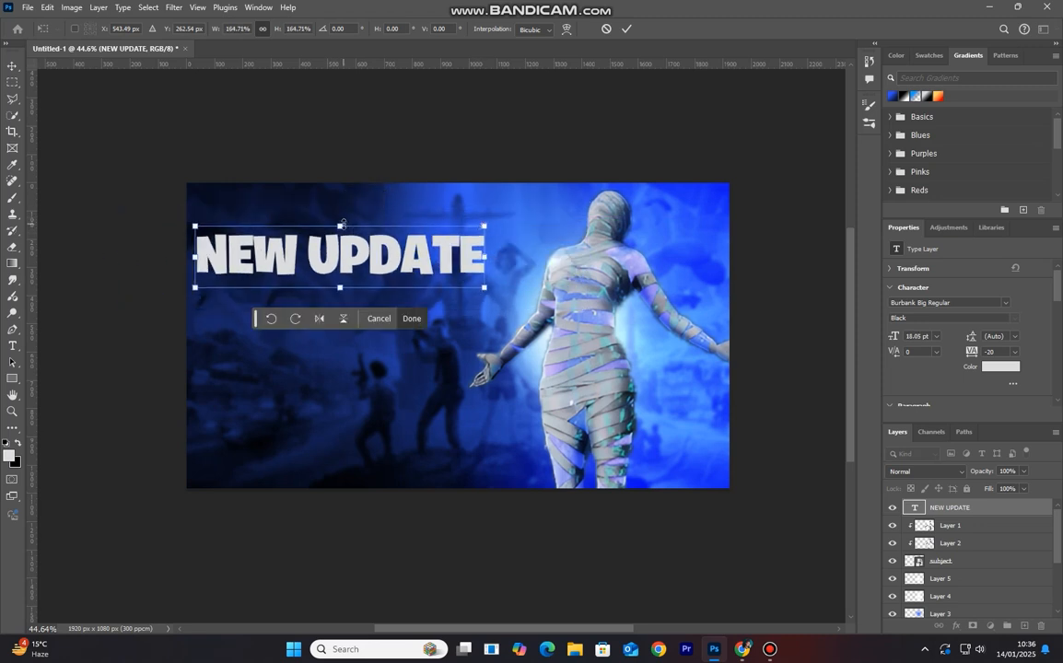
left_click_drag(342, 224, 370, 269)
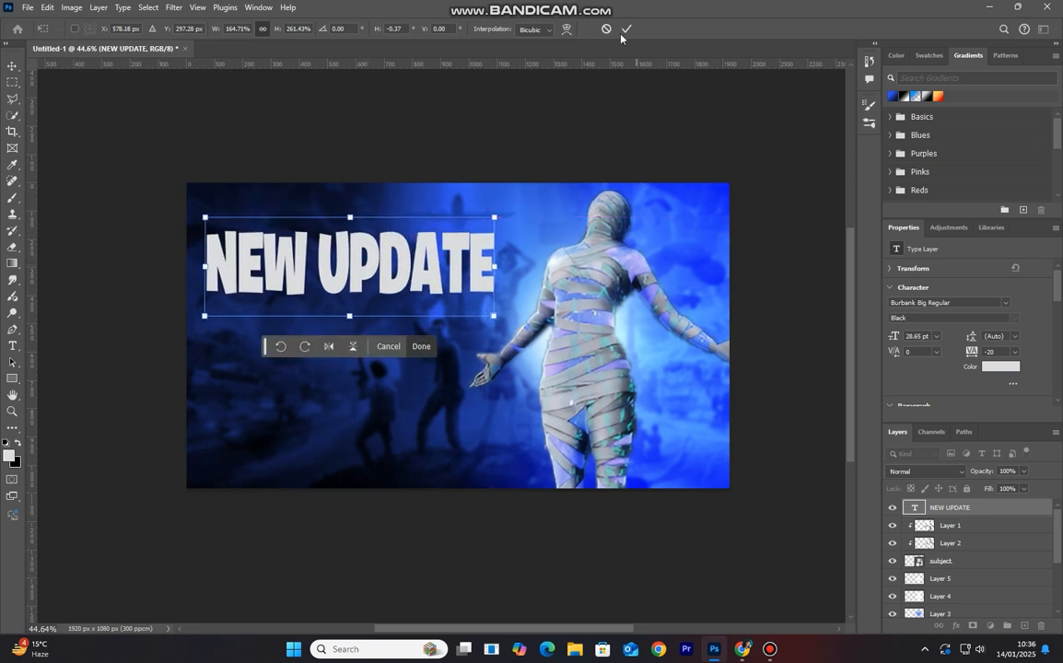
left_click(627, 28)
Duplicate the NEW UPDATE text directly below the original and change the copy's wording to INSANE.
left_click_drag(357, 286, 355, 359)
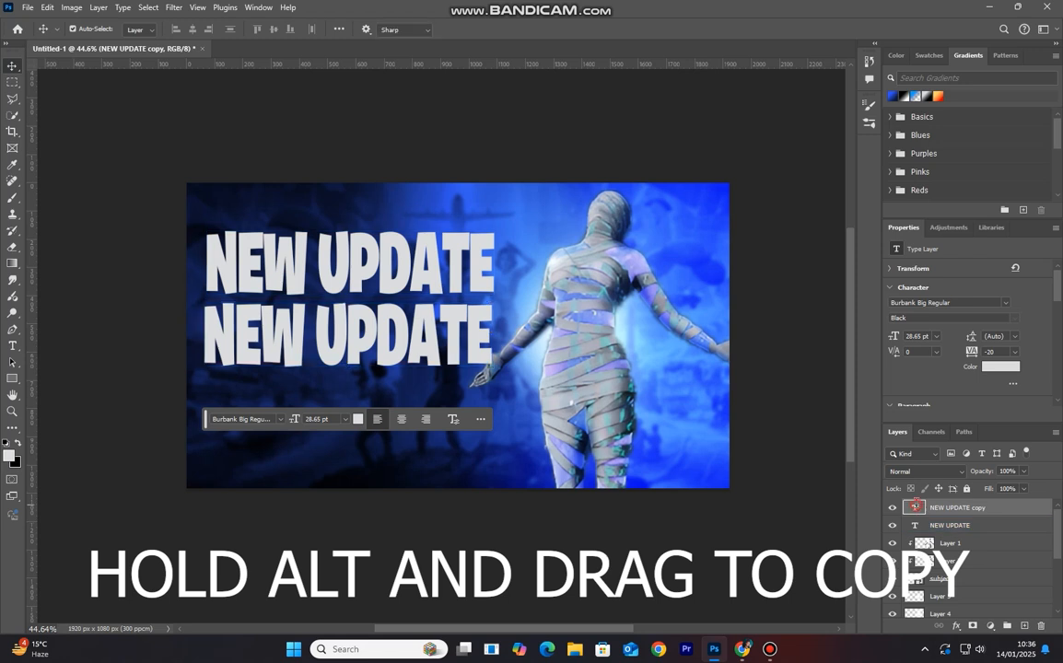
double_click(915, 508)
key("BackSpace")
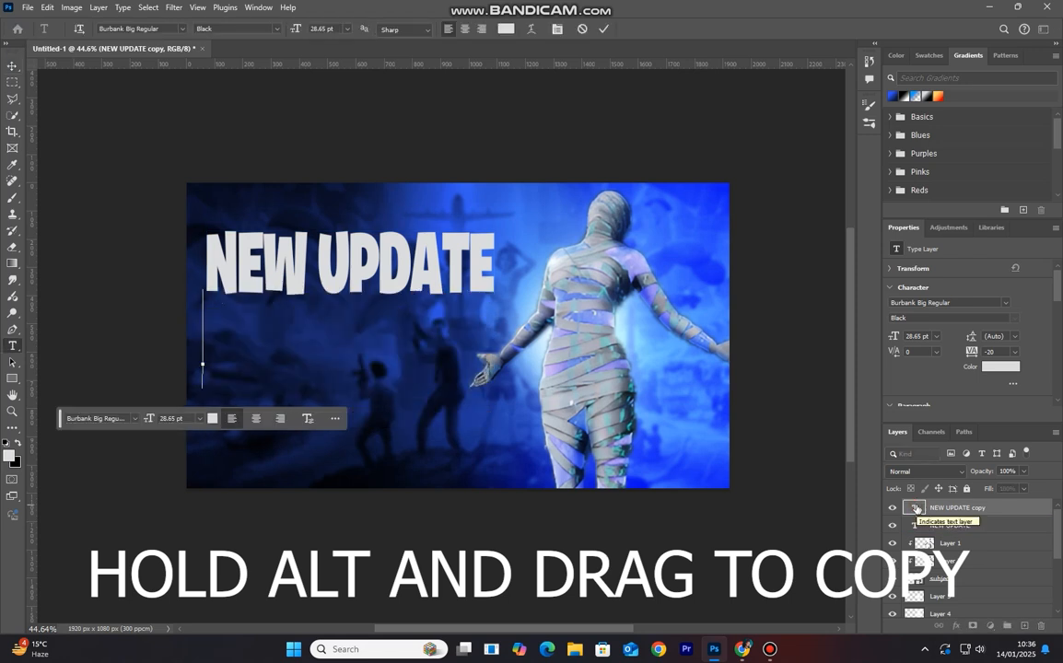
type("INSANE")
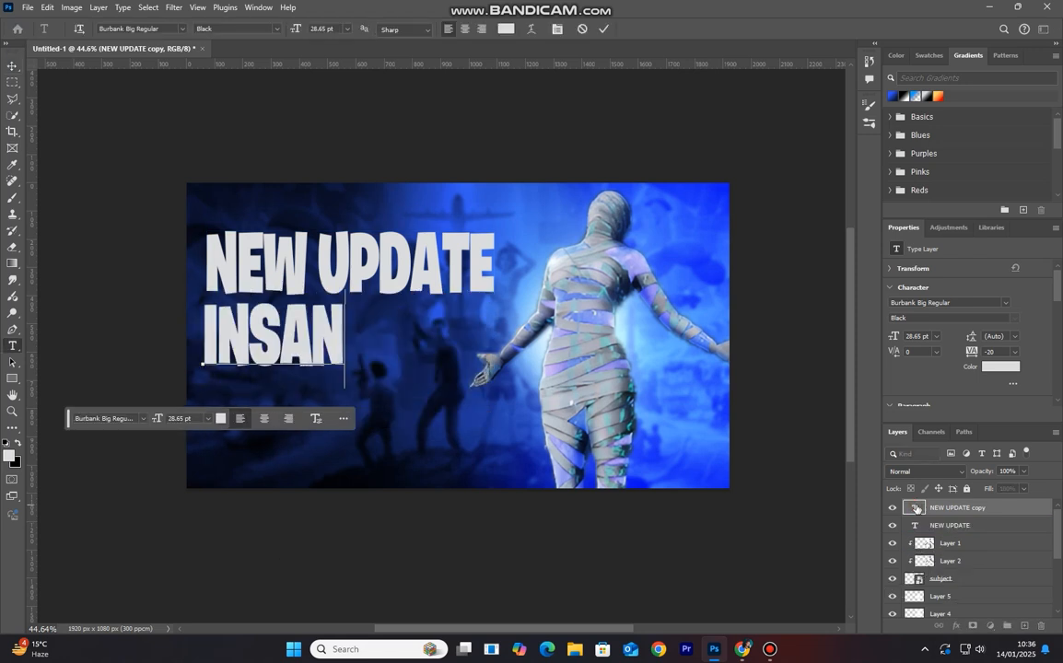
left_click(604, 29)
Enlarge the INSANE text to 37.25 pt and place it just beneath NEW UPDATE.
key("v")
left_click_drag(343, 337, 417, 349)
key("ctrl+t")
left_click(628, 29)
Narrow the NEW UPDATE text to about 92% of its width.
left_click(386, 272)
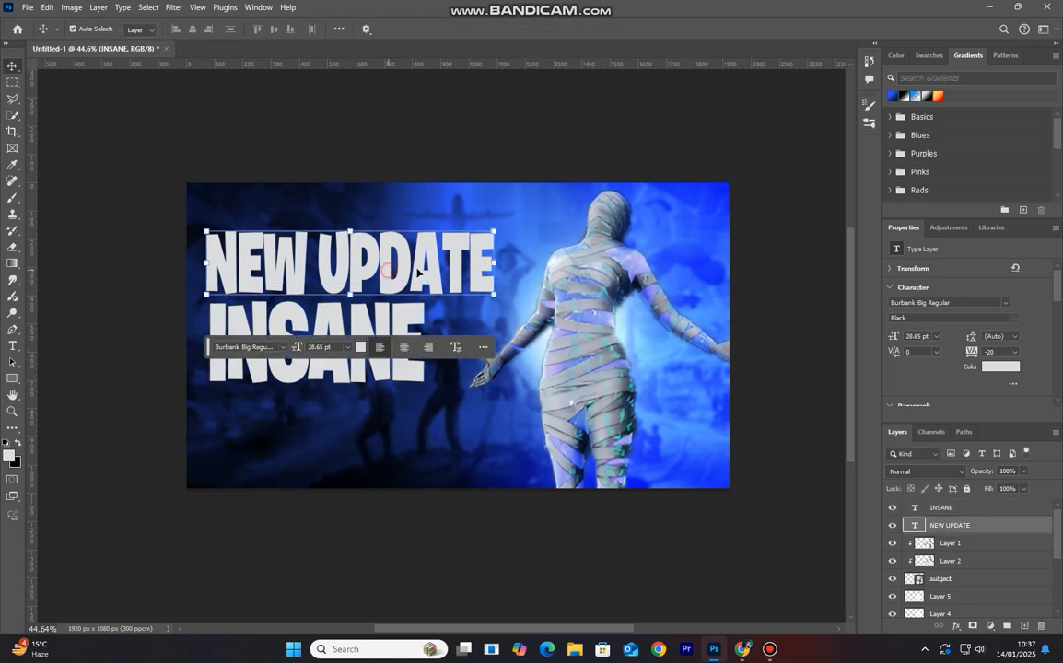
mouse_move(493, 263)
left_mouse_down()
mouse_move(439, 263)
mouse_move(482, 266)
left_mouse_up()
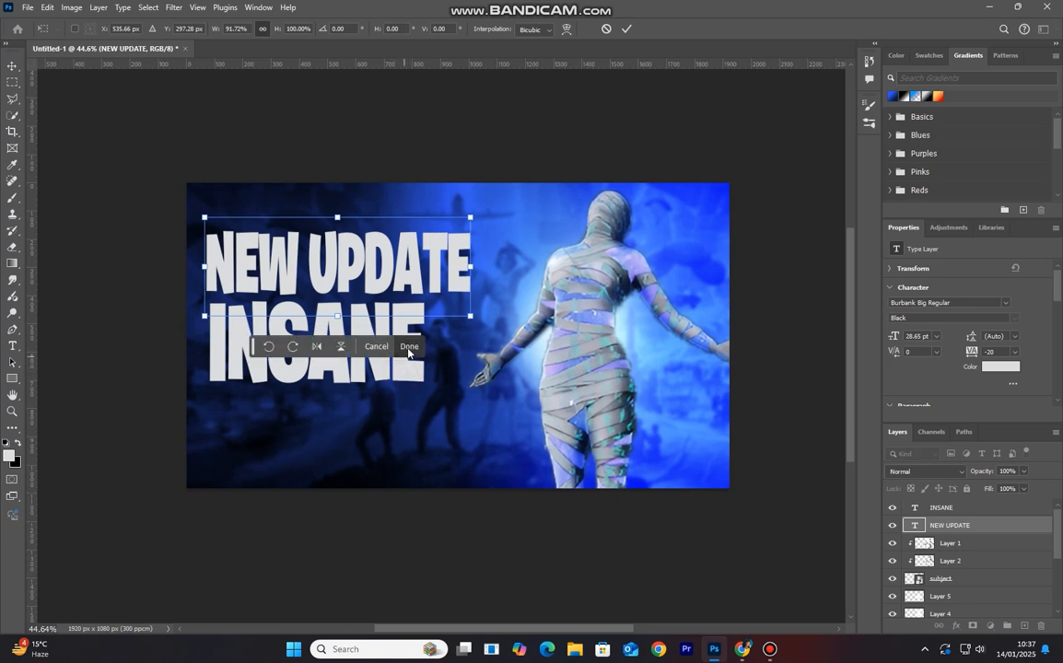
left_click(409, 346)
Widen the INSANE text to about 123% so it spans the same width as NEW UPDATE.
left_click(383, 324)
left_click_drag(422, 347, 472, 348)
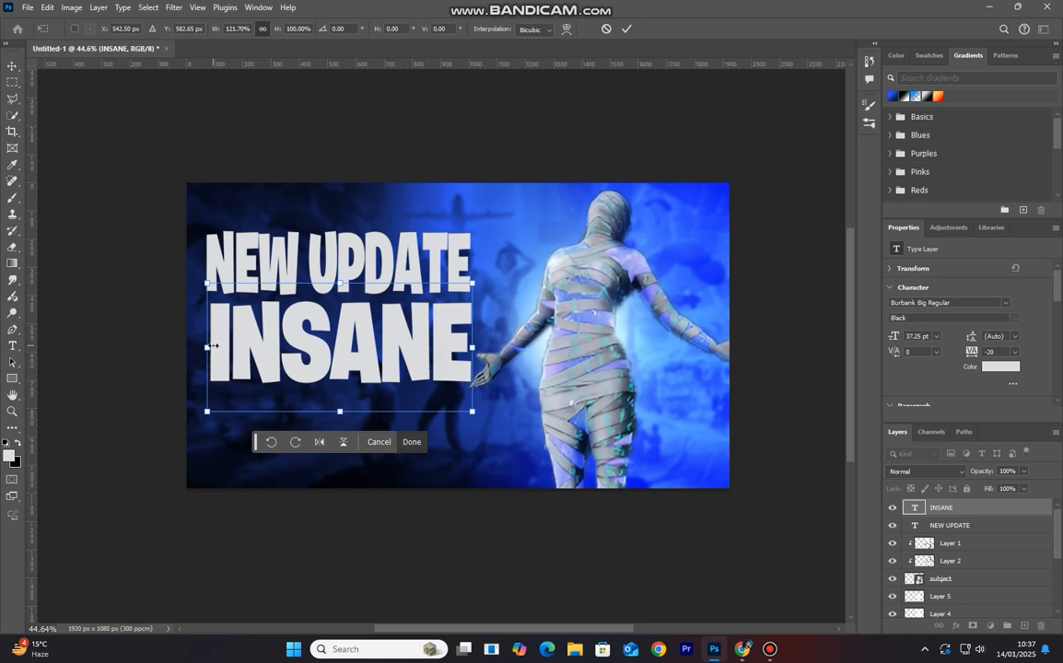
left_click_drag(207, 350, 203, 348)
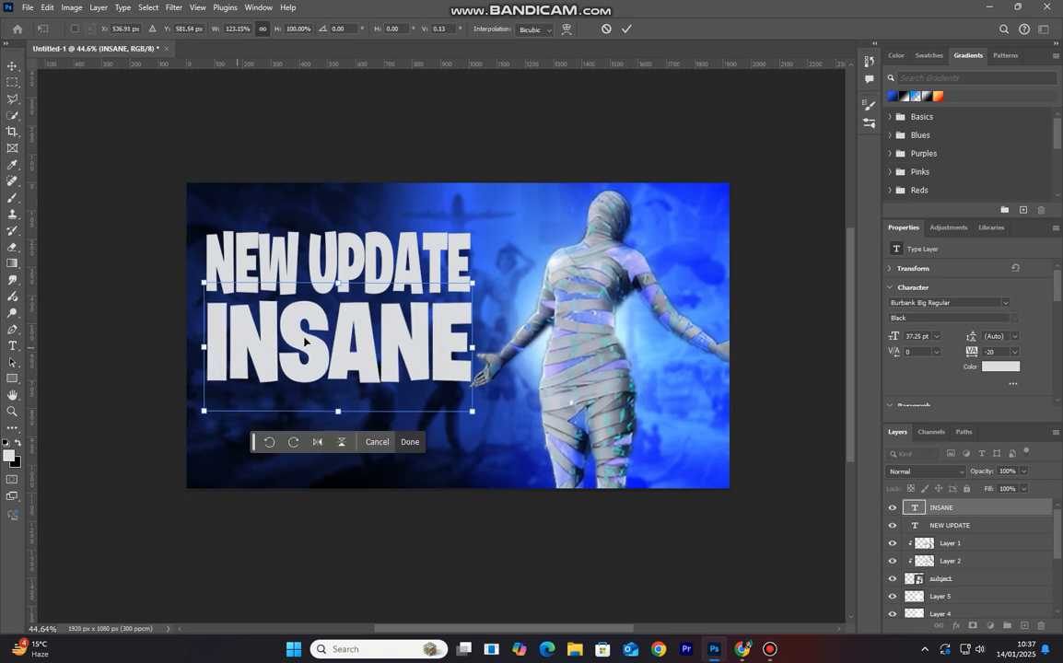
left_click(620, 34)
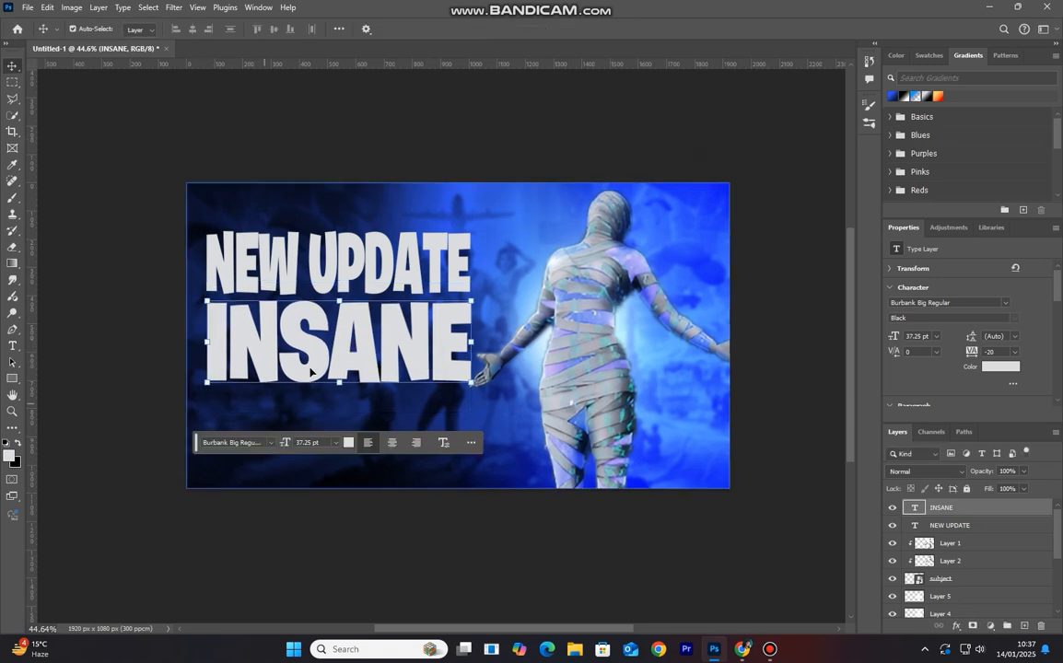
Duplicate the NEW UPDATE text below INSANE and change the copy's wording to GAMEPLAY.
left_click_drag(360, 272, 355, 430)
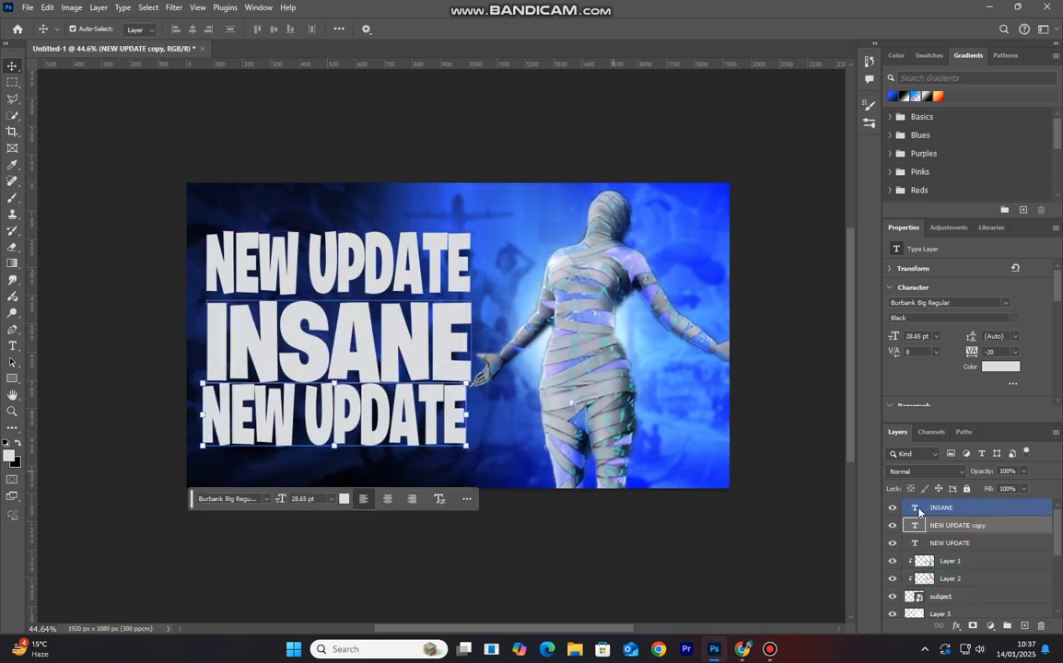
double_click(915, 526)
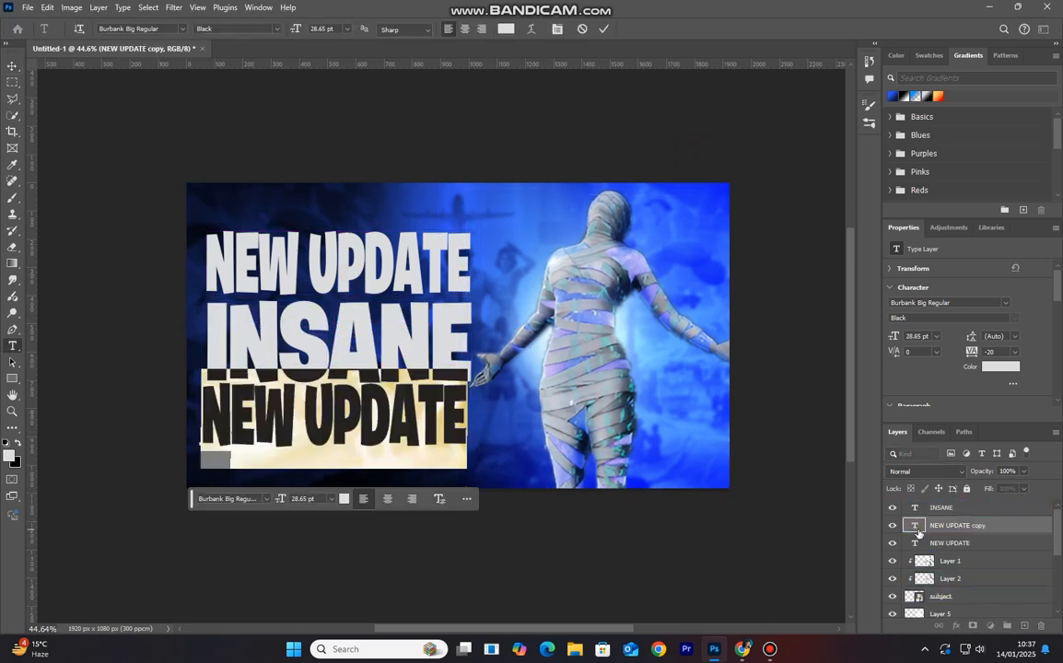
key("BackSpace")
type("GAME")
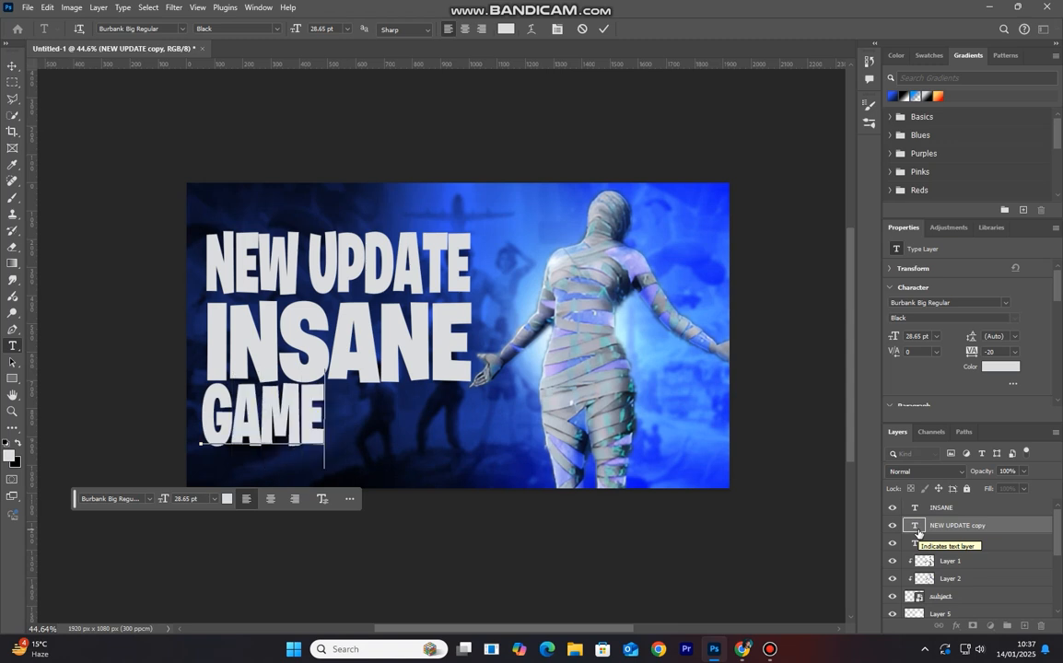
type("PLAY")
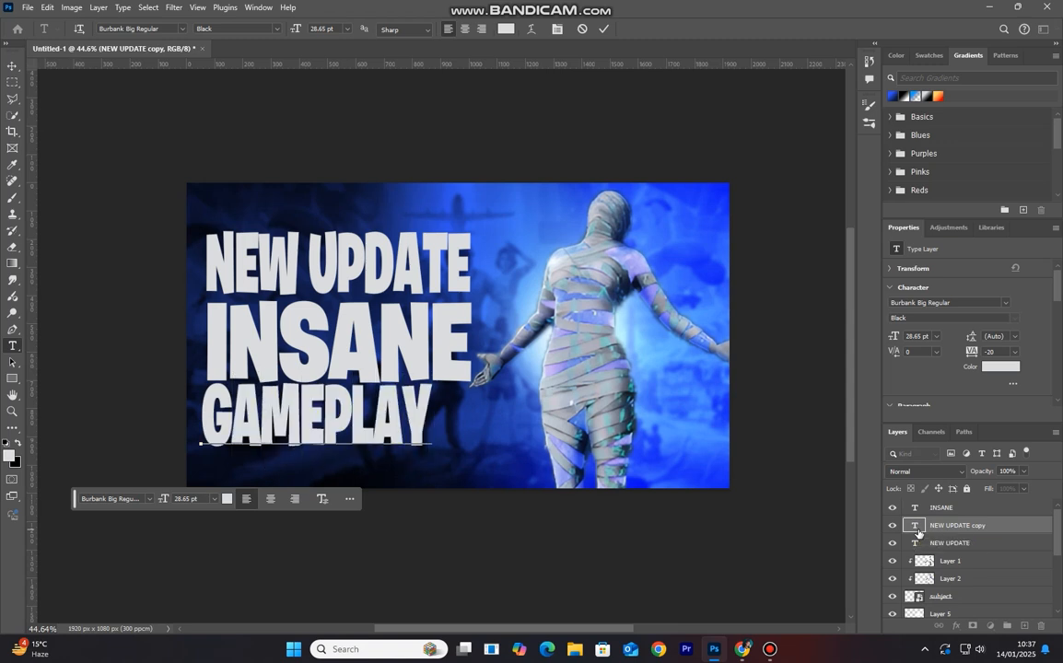
left_click(604, 28)
Widen the GAMEPLAY text to about 114% so both its edges line up with the two lines above.
left_click_drag(396, 414, 470, 428)
left_click_drag(215, 424, 206, 423)
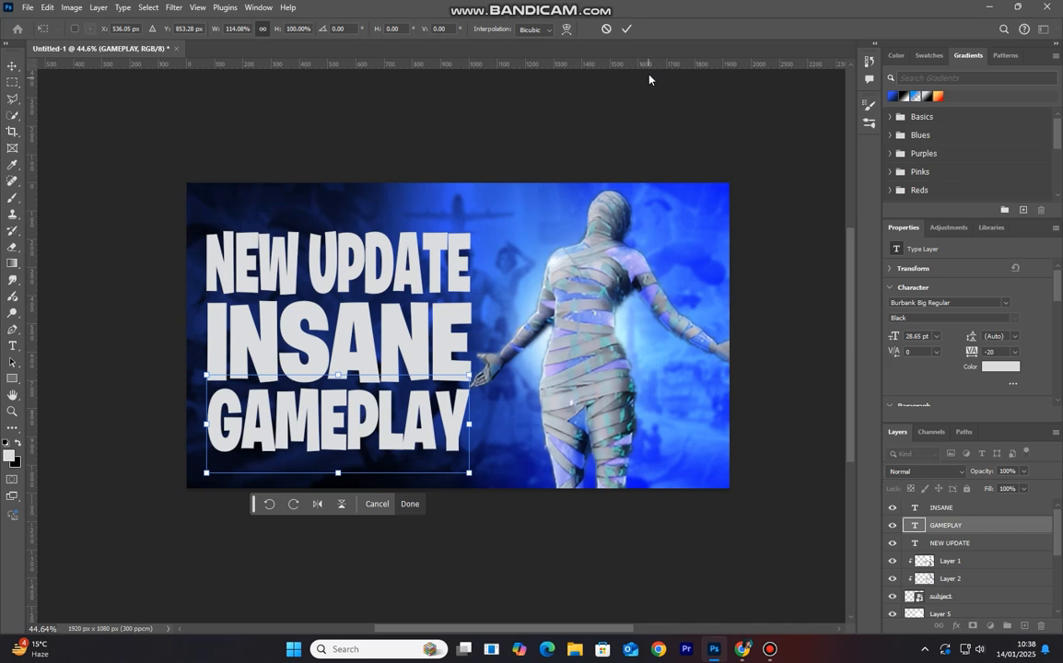
left_click(633, 29)
Recolour the INSANE text to a fully saturated bright blue and deselect the layer.
left_click(453, 337)
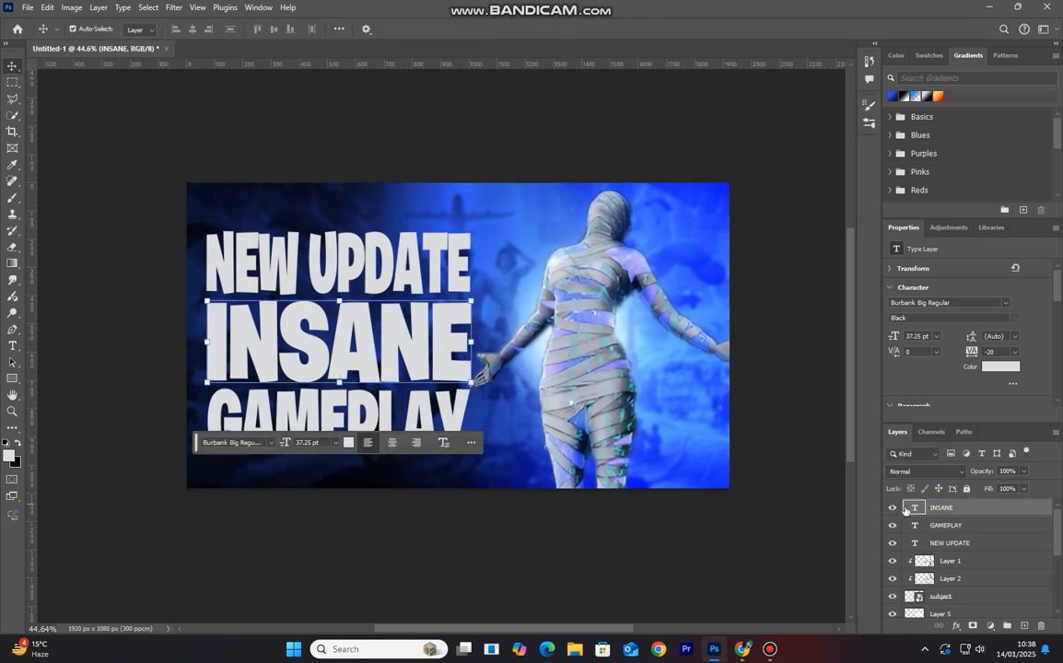
double_click(910, 508)
left_click(506, 28)
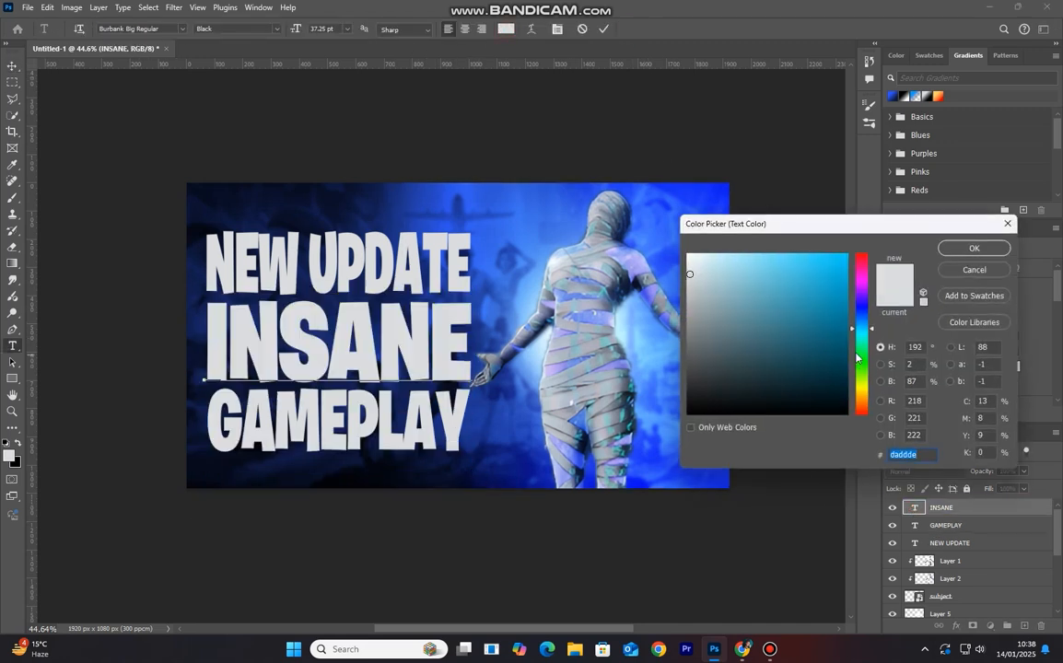
left_click_drag(867, 320, 867, 325)
left_click_drag(802, 276, 865, 253)
left_click(960, 253)
left_click(603, 28)
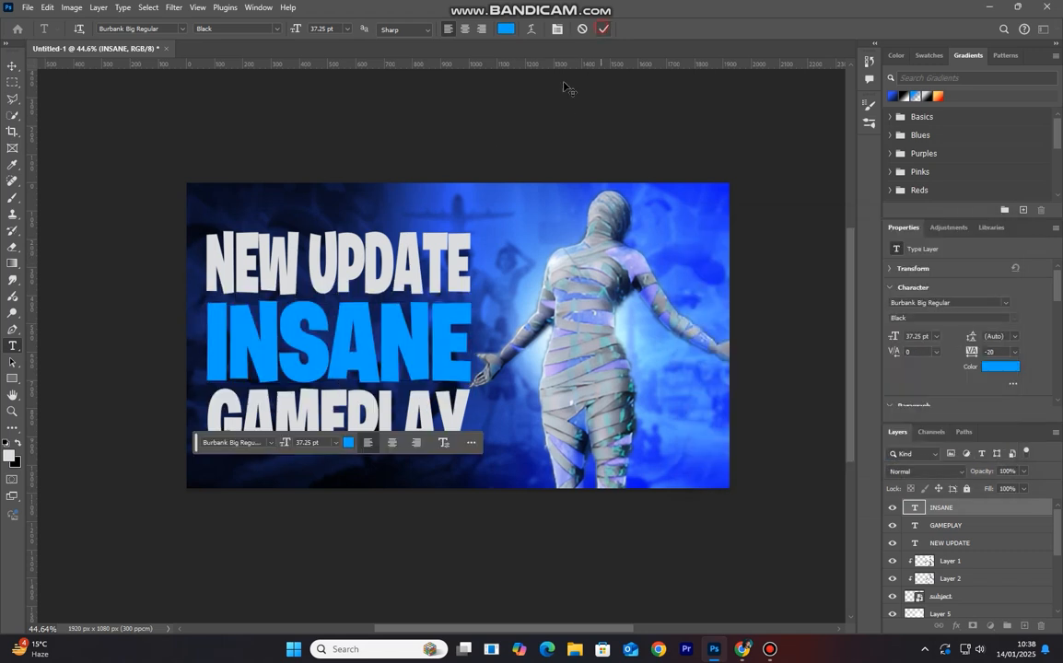
key("v")
left_click(498, 150)
scroll(507, 327, "down", 1)
left_click(549, 356)
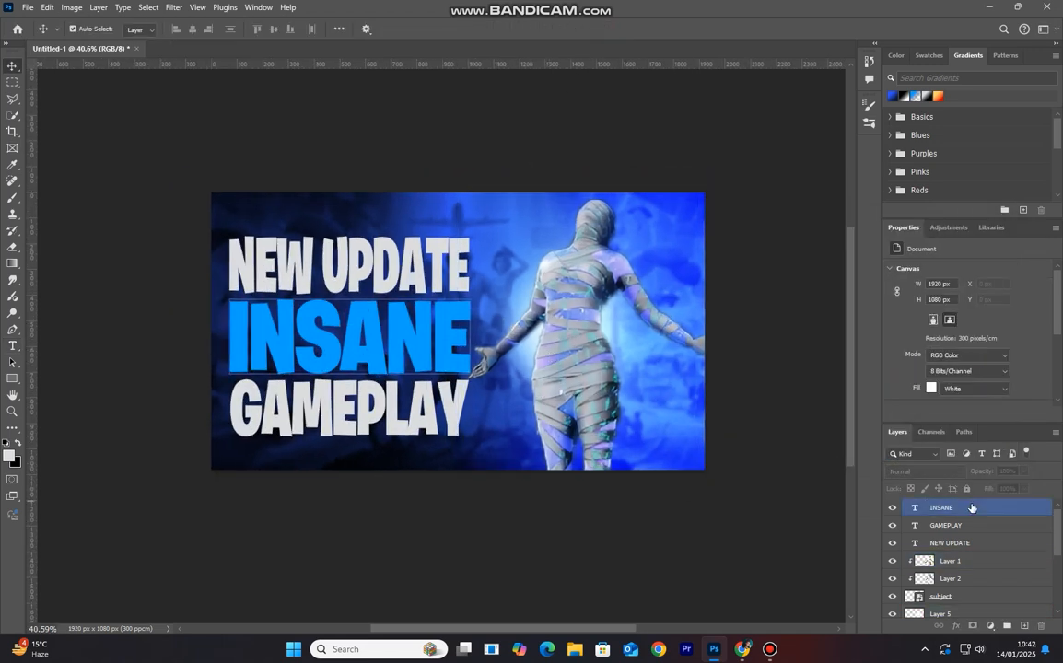
Group the INSANE, GAMEPLAY and NEW UPDATE layers and name the group TEXTS.
left_click(971, 508)
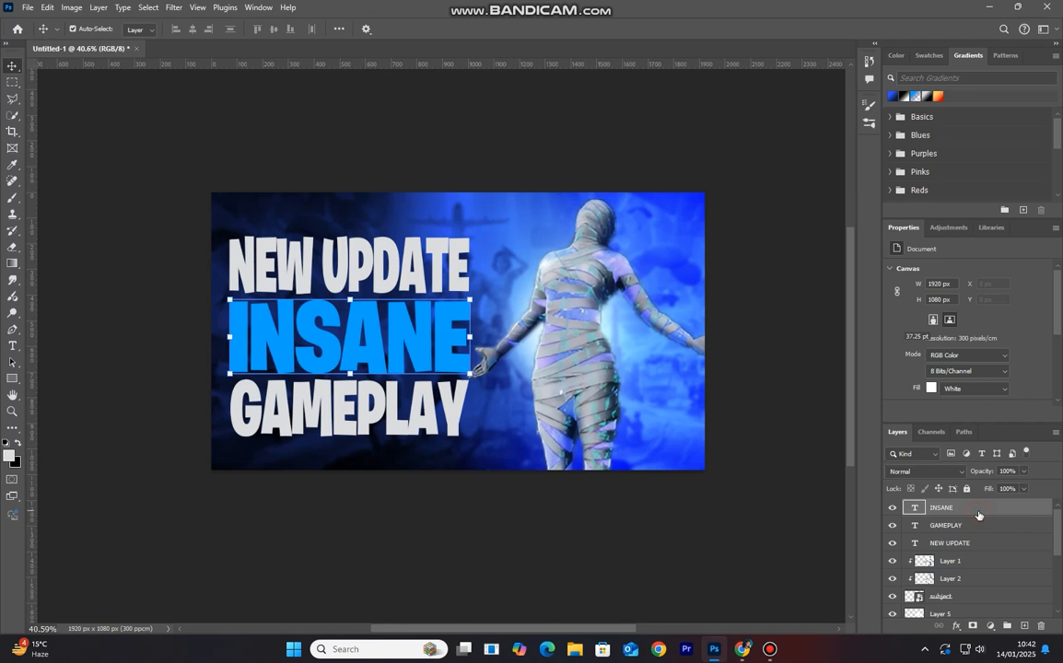
left_click(976, 543, "shift")
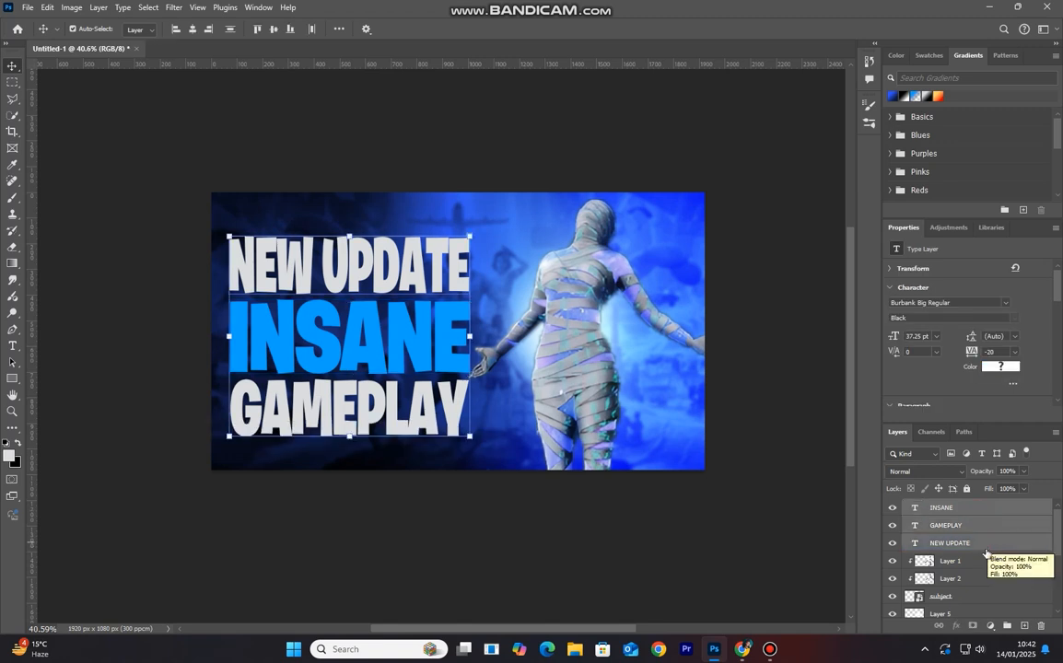
key("ctrl+g")
double_click(942, 507)
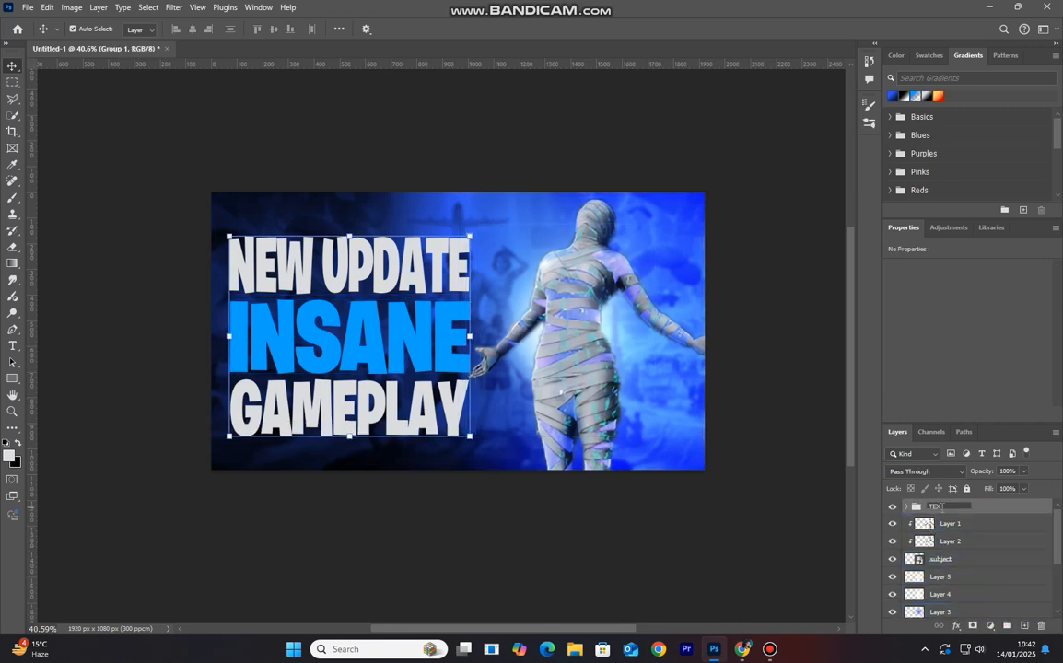
type("TEXTS")
key("Return")
Add a Bevel & Emboss effect to the TEXTS group with a size of 3 px.
right_click(951, 513)
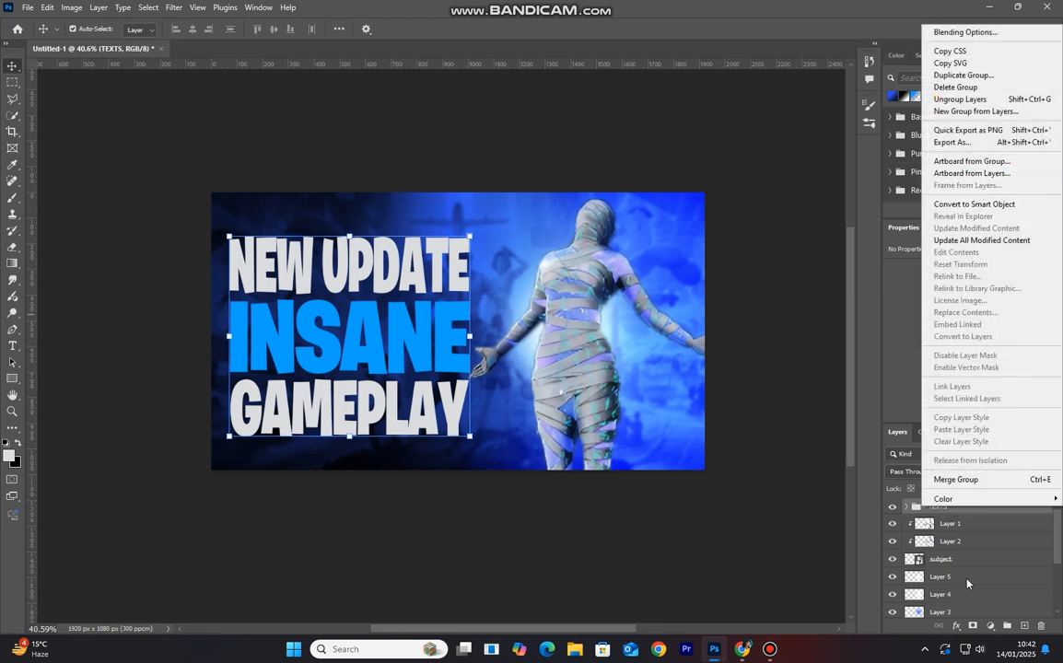
left_click(1000, 512)
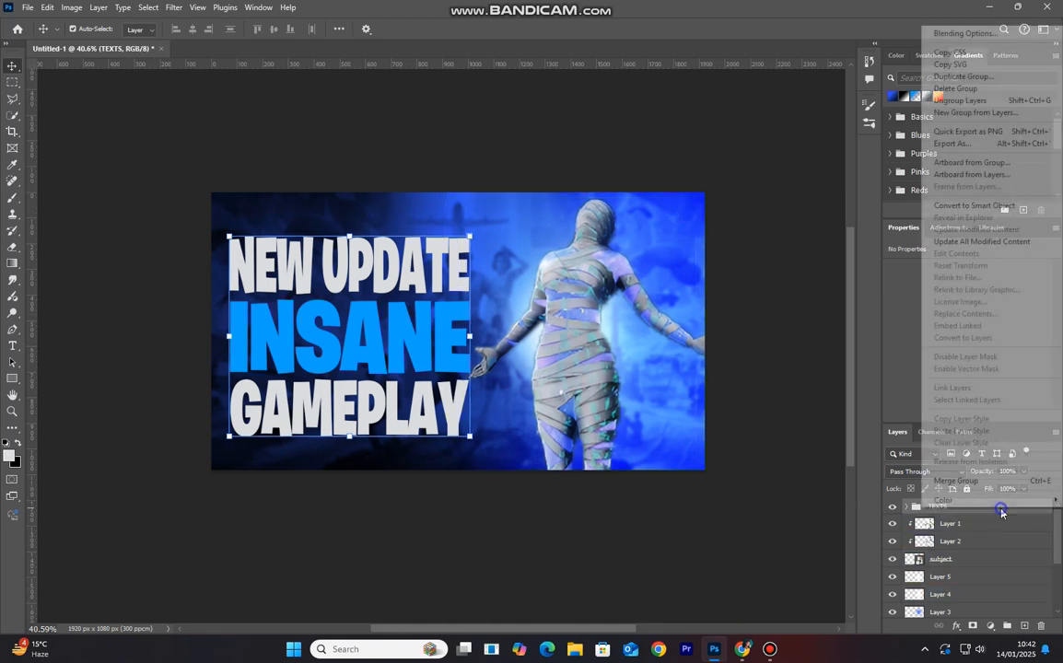
left_click(1001, 513)
double_click(1015, 509)
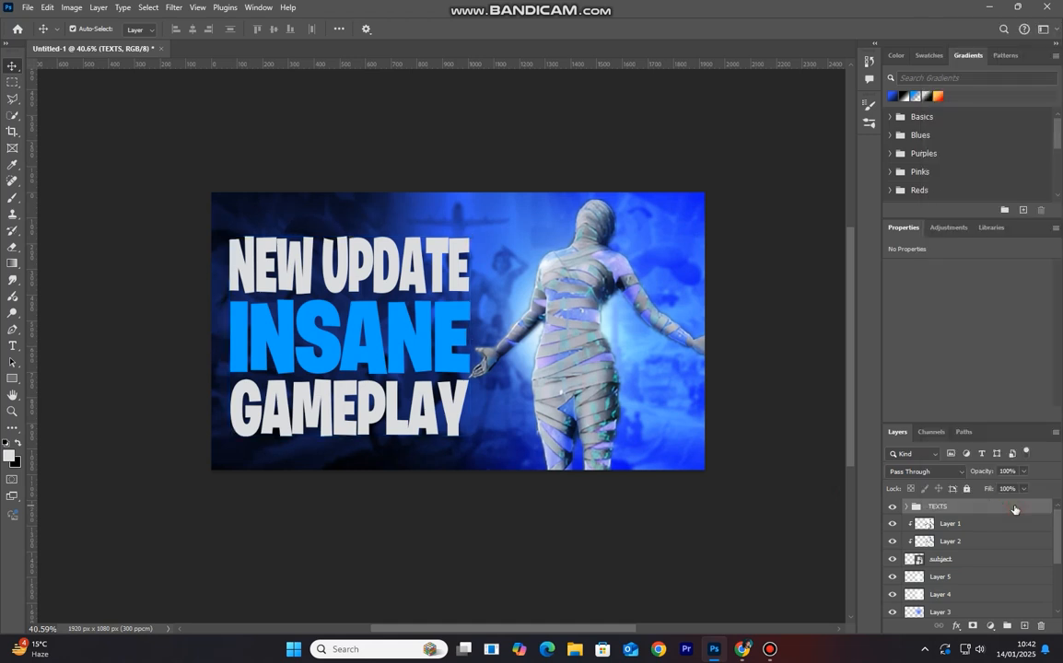
left_click_drag(761, 239, 838, 157)
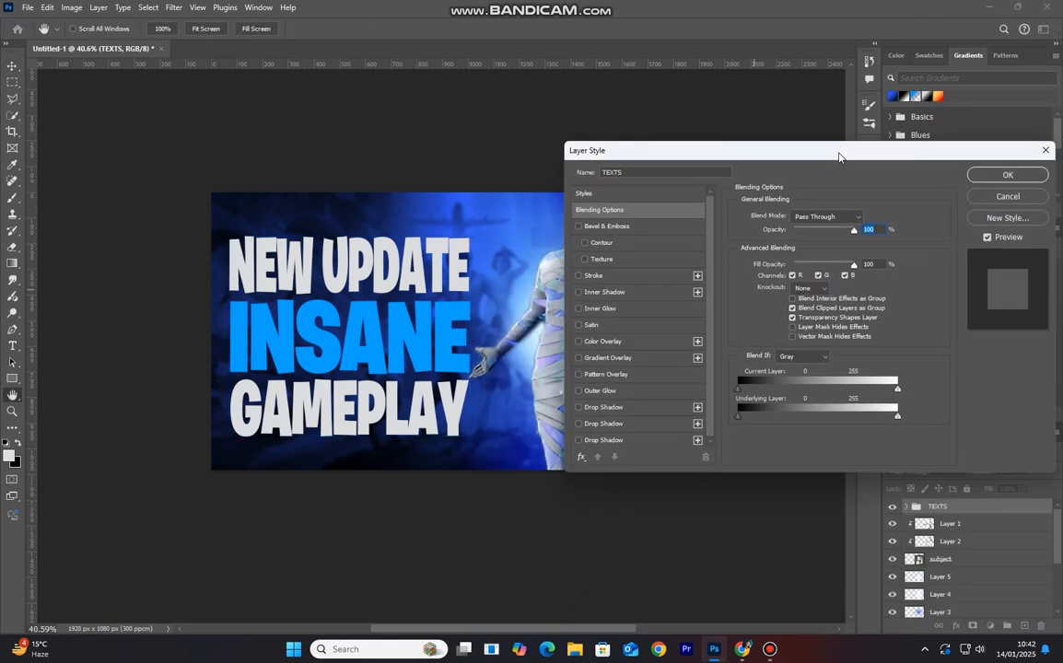
left_click(608, 225)
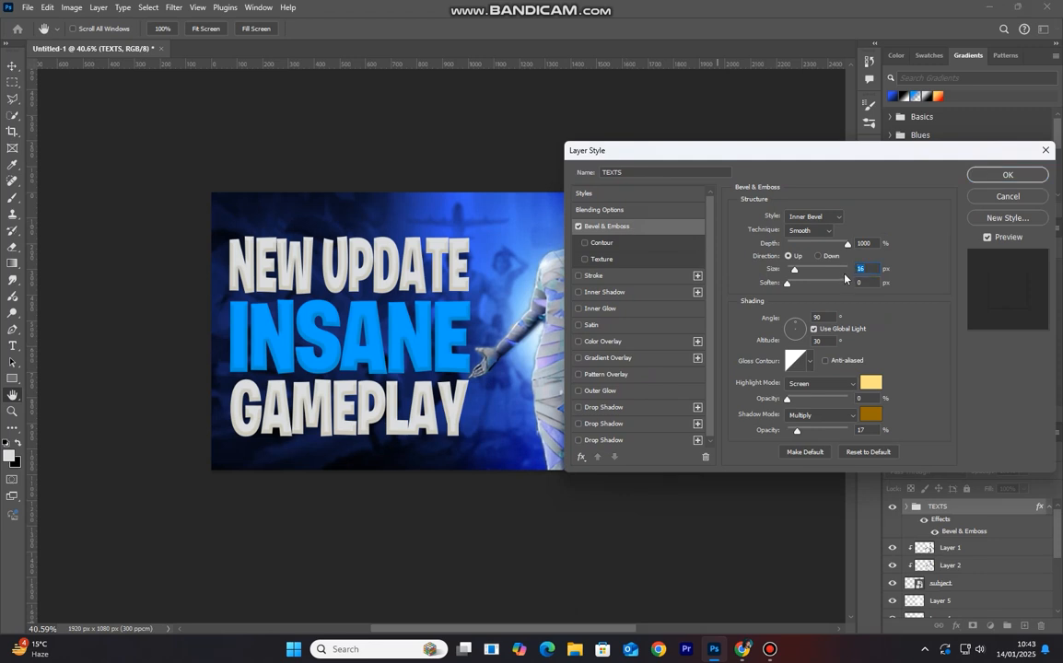
key("Tab")
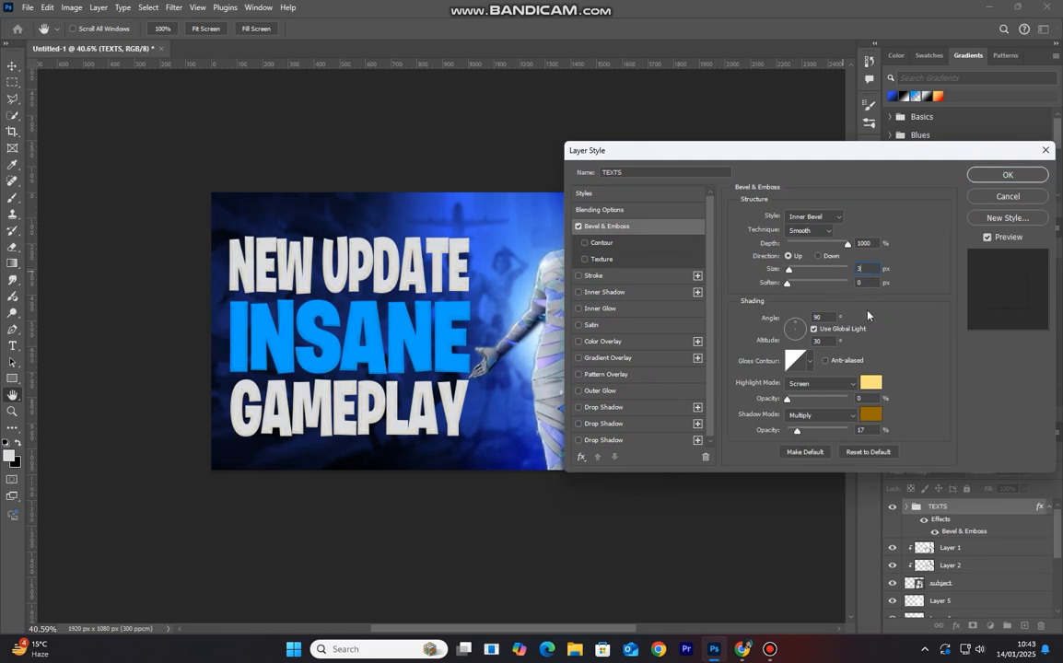
Set the bevel's highlight colour to white (ffffff) and its shadow colour to black.
left_click(870, 384)
left_click_drag(765, 329, 557, 204)
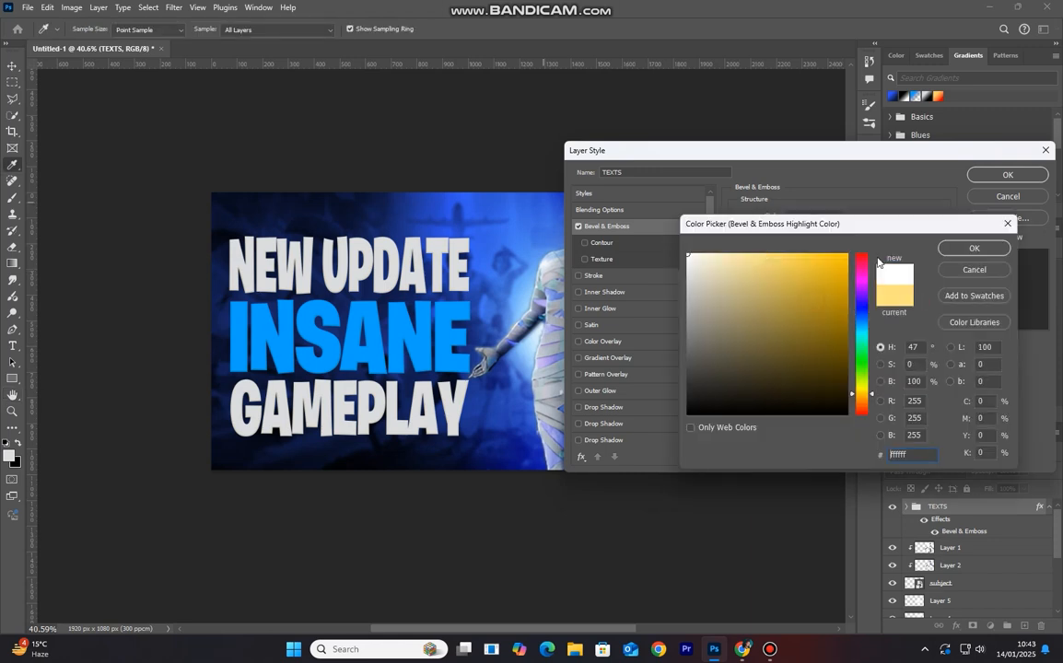
left_click(952, 252)
left_click(876, 414)
left_click_drag(783, 392, 691, 431)
left_click(970, 252)
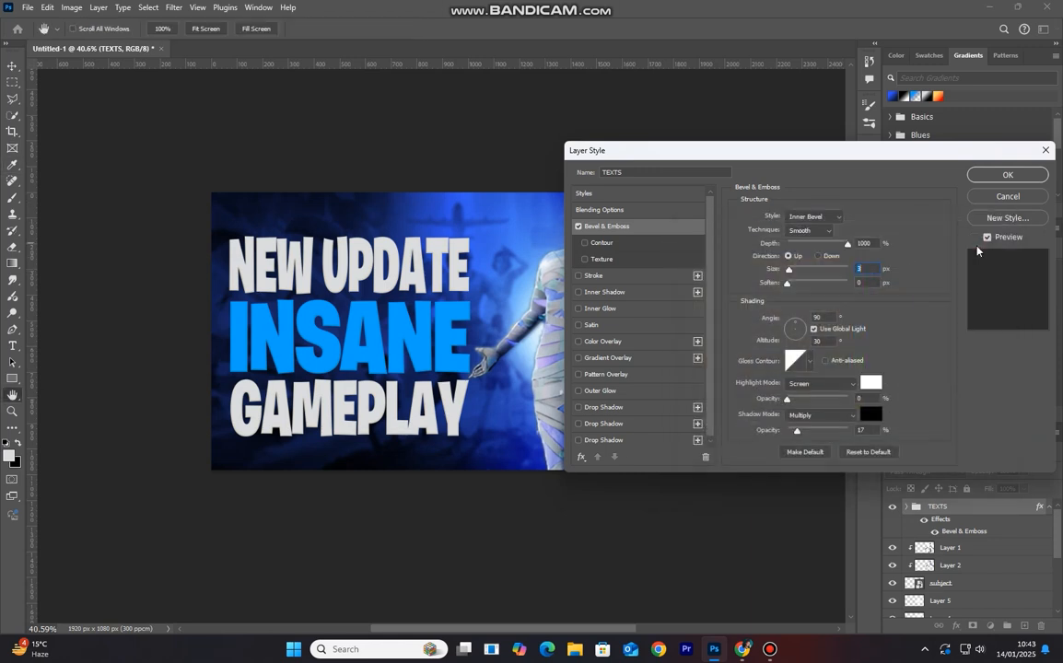
Switch both the highlight mode and the shadow mode of the bevel to Overlay.
left_click(820, 384)
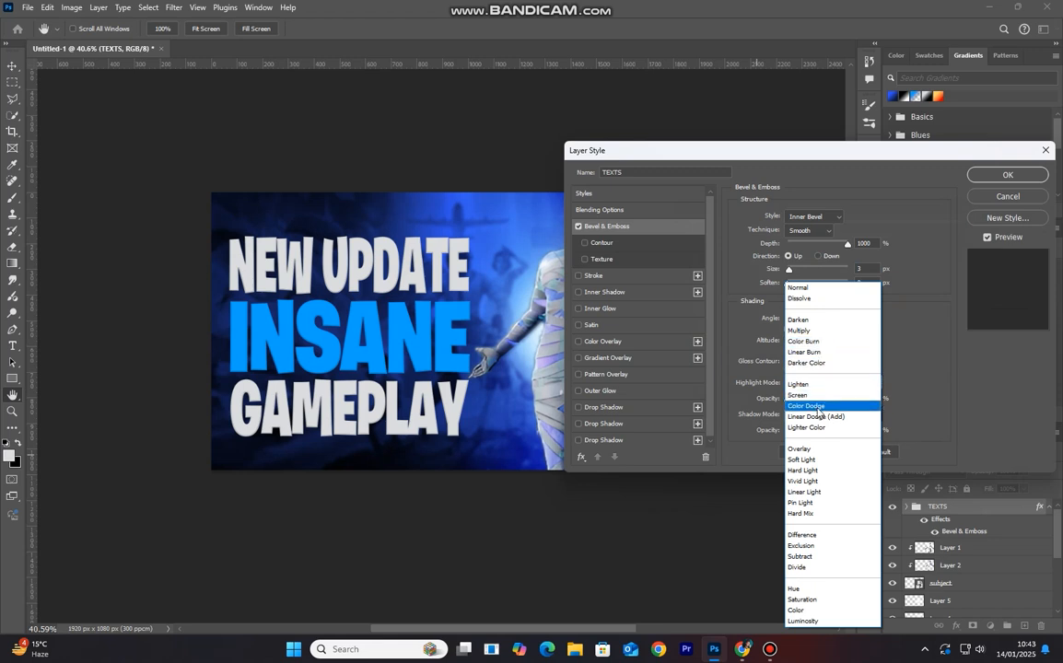
left_click(819, 449)
left_click(815, 419)
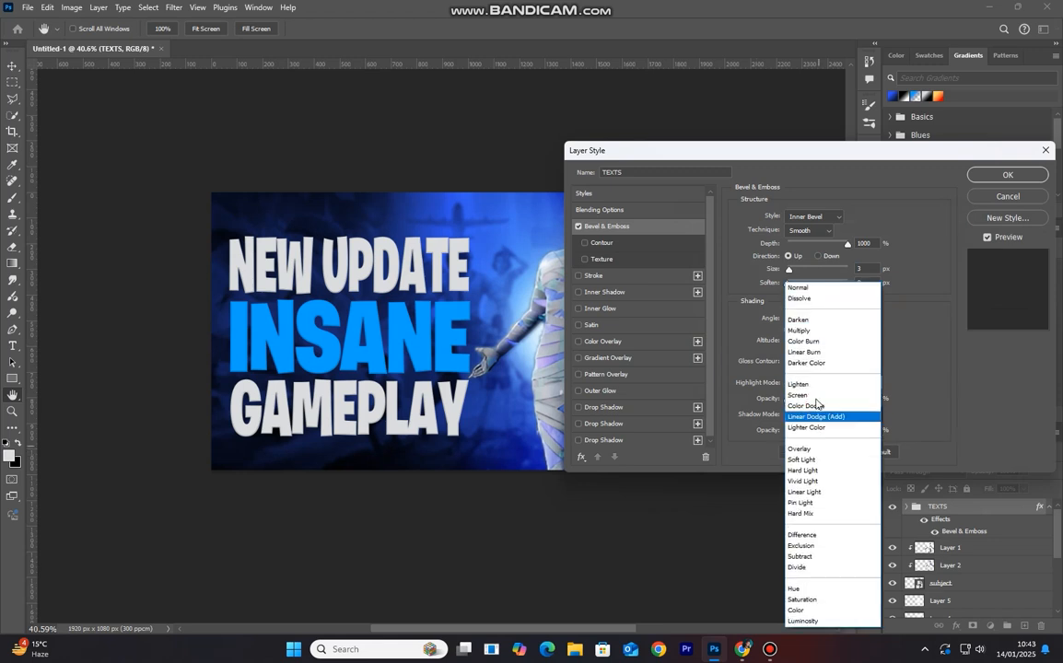
left_click(815, 449)
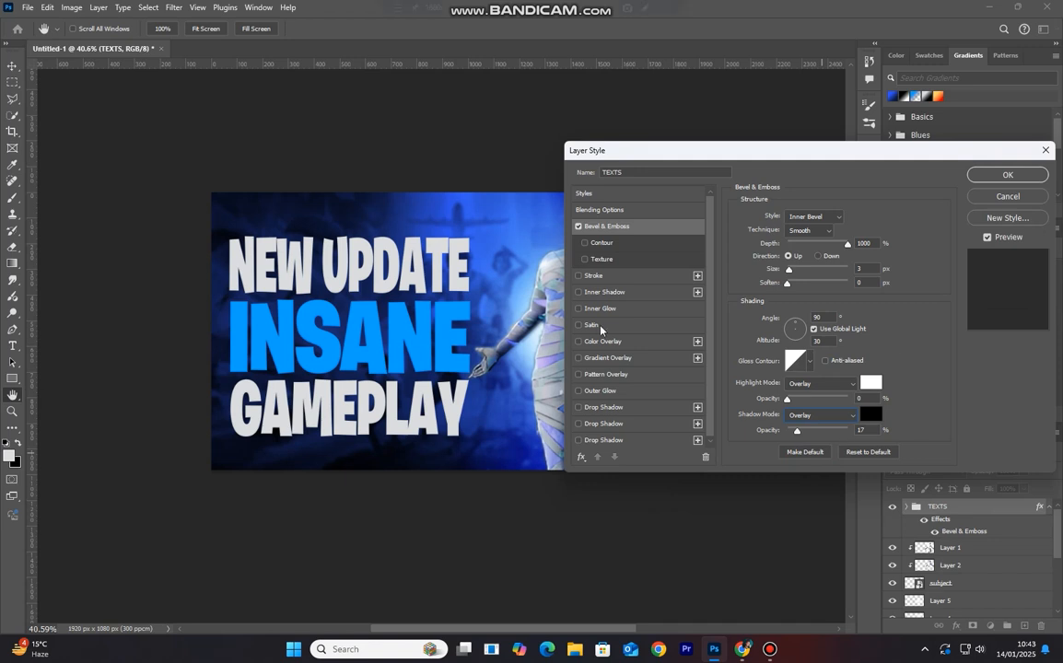
Add a Drop Shadow to the TEXTS group with Hard Light blending and the dark navy colour 0f1f3a.
left_click(603, 407)
left_click(815, 219)
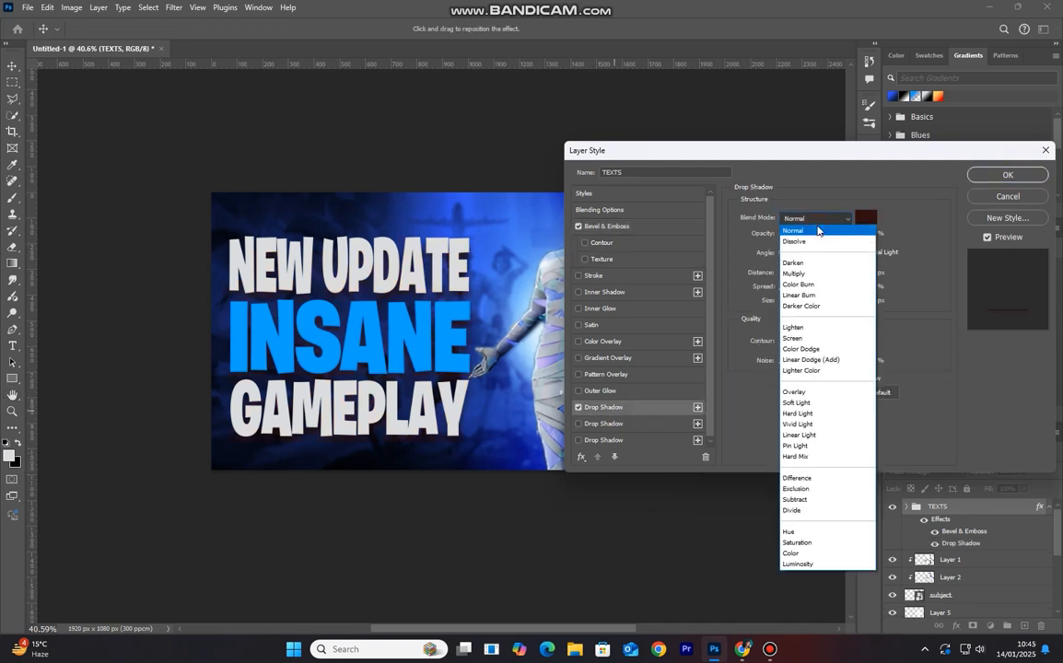
left_click(798, 414)
left_click(866, 219)
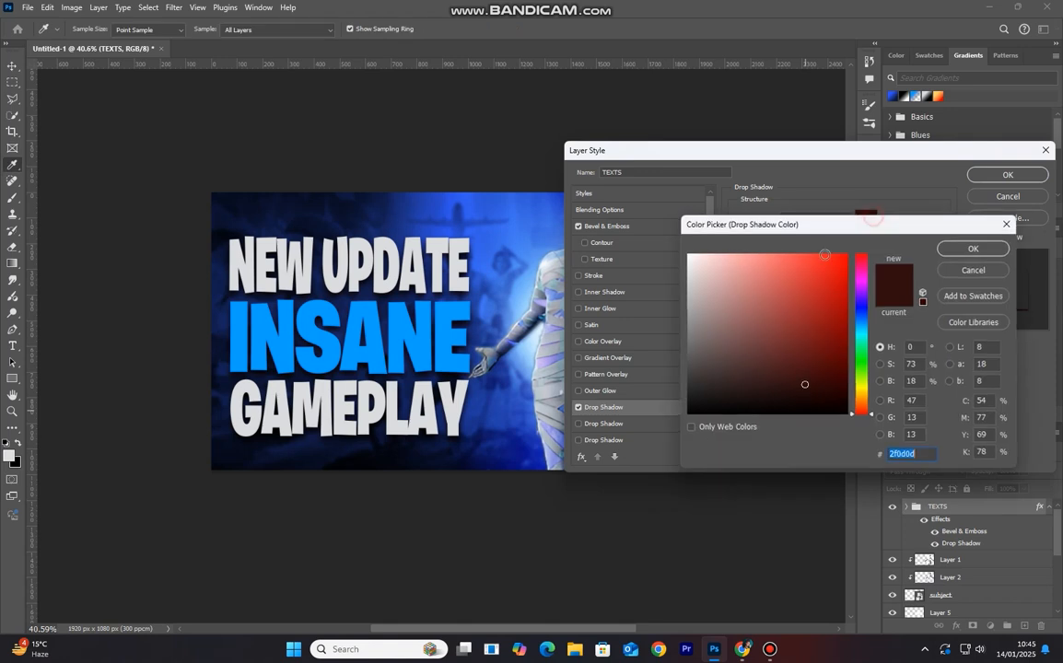
left_click(863, 319)
left_click_drag(805, 385, 807, 377)
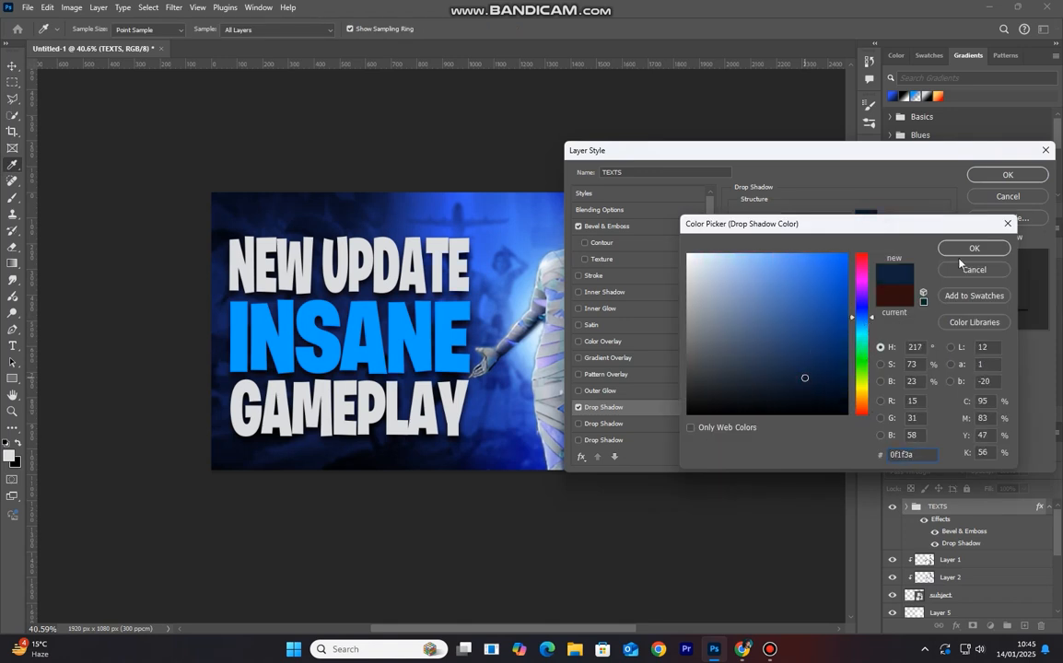
left_click(967, 249)
Set the drop shadow's distance to 8 px, spread to 7% and size to 75 px, lower its opacity slightly and apply the layer style.
left_click_drag(868, 274, 832, 280)
type("8")
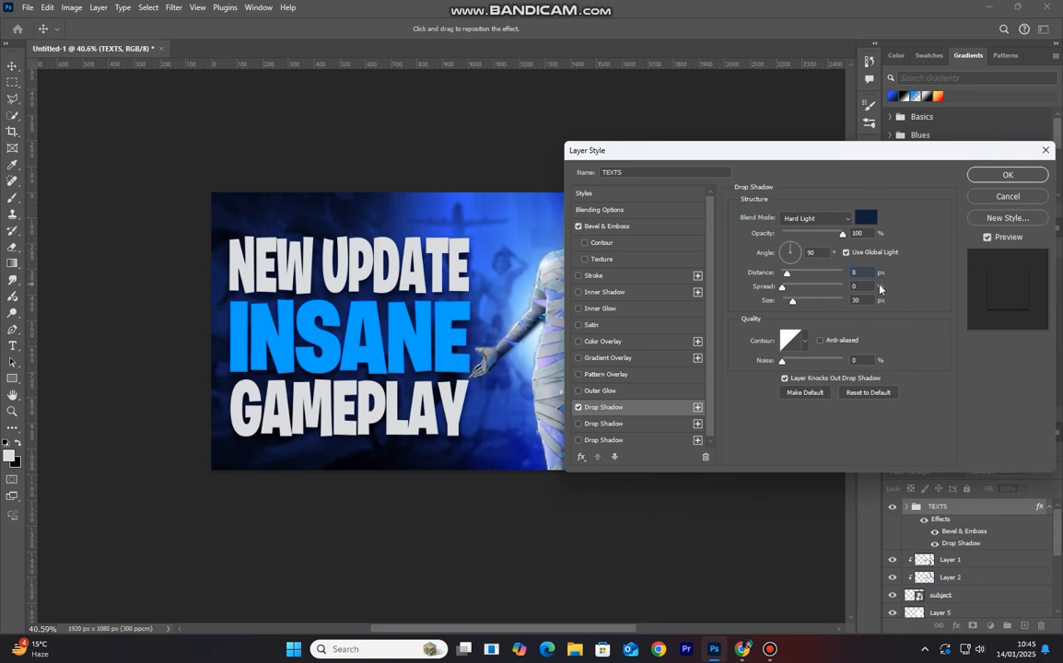
key("Tab")
type("7")
key("Tab")
type("75")
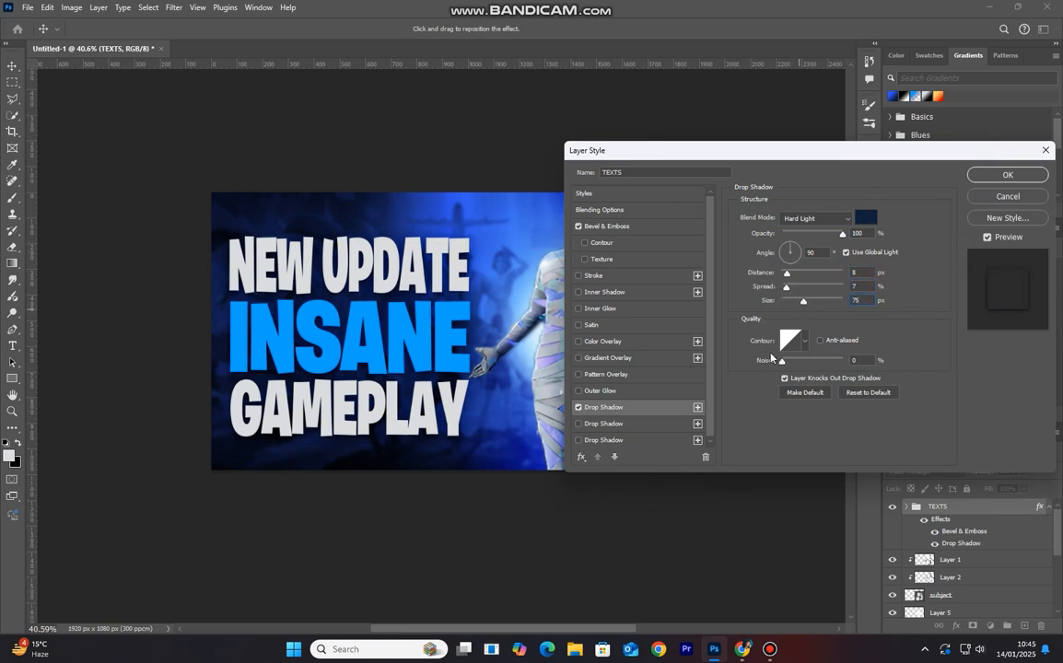
left_click_drag(842, 234, 834, 235)
left_click(997, 175)
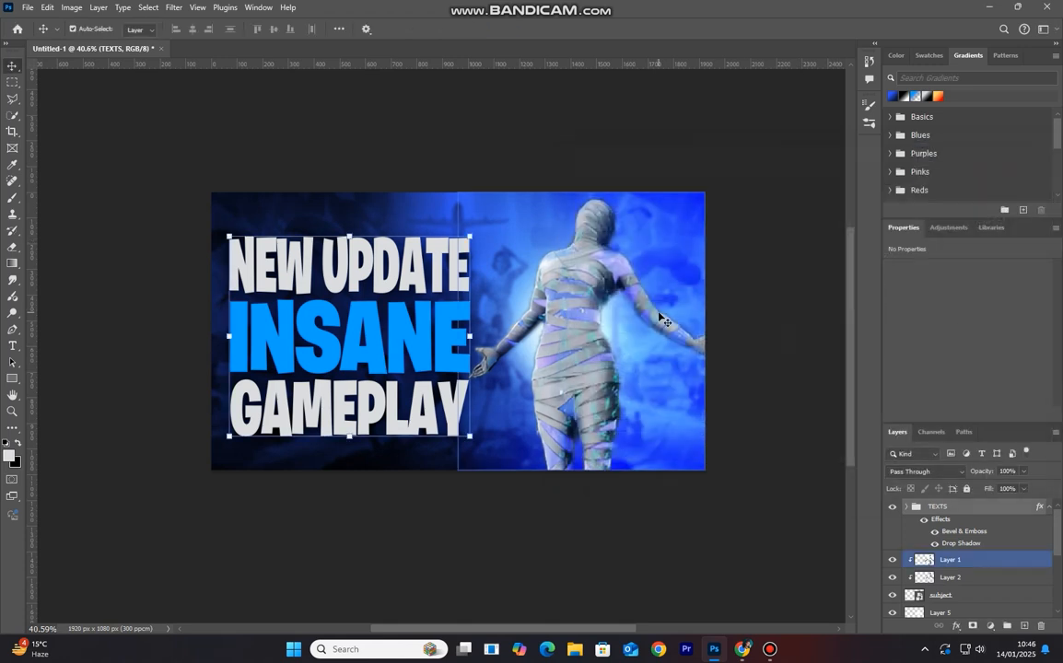
left_click(593, 281)
left_click(966, 522)
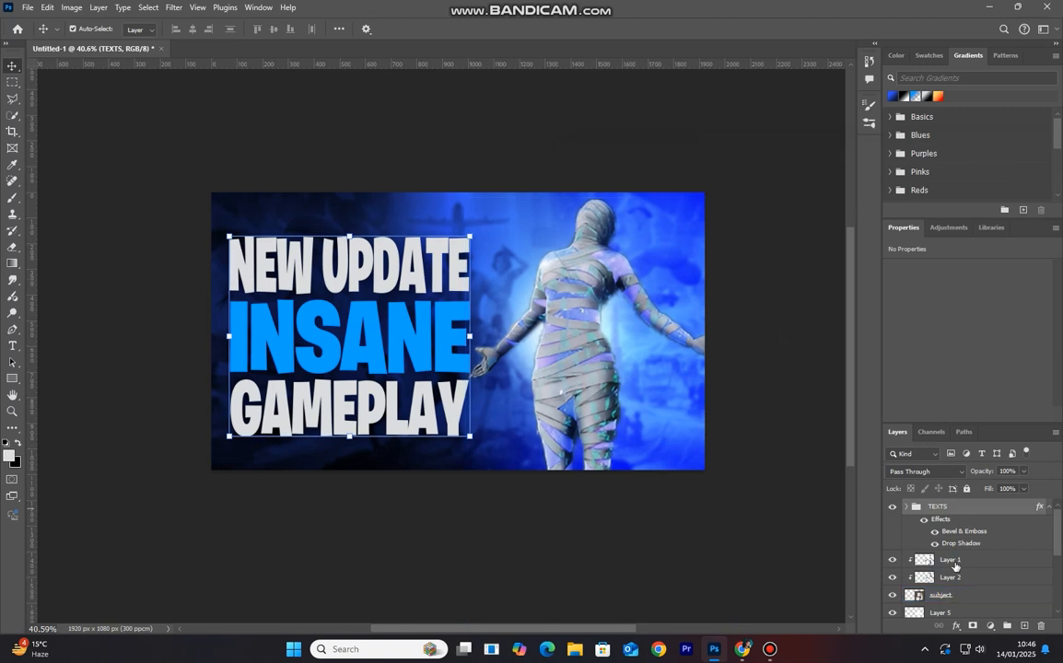
left_click(957, 559)
left_click(1025, 626)
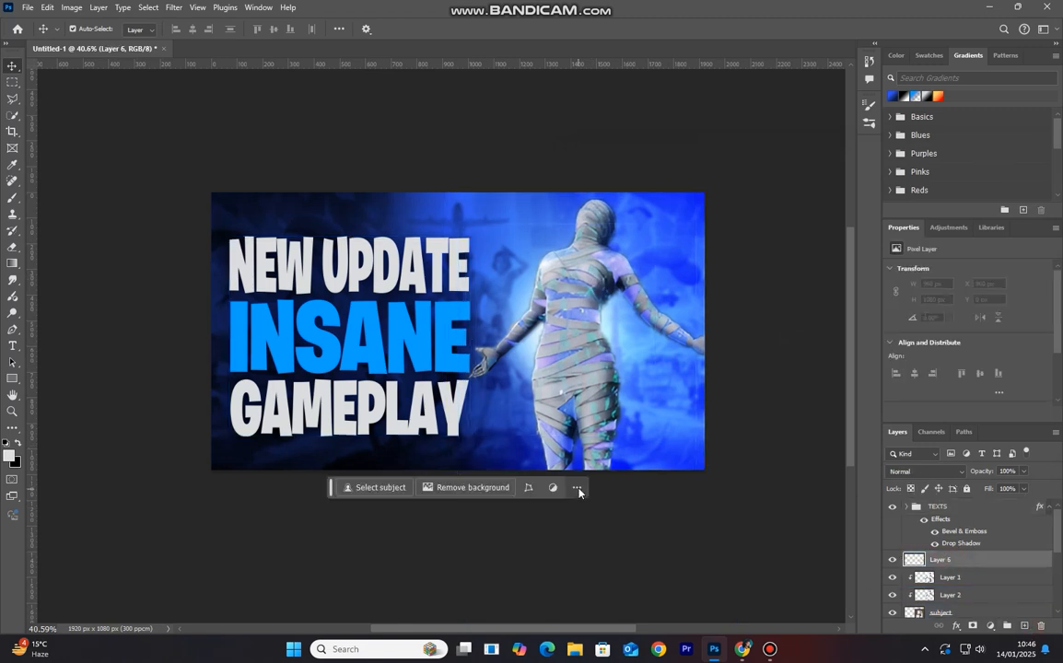
key("ctrl+z")
Create a new layer clipped to the TEXTS group and paint a dark navy sampled from the background over the headline's outer edges.
left_click(929, 508)
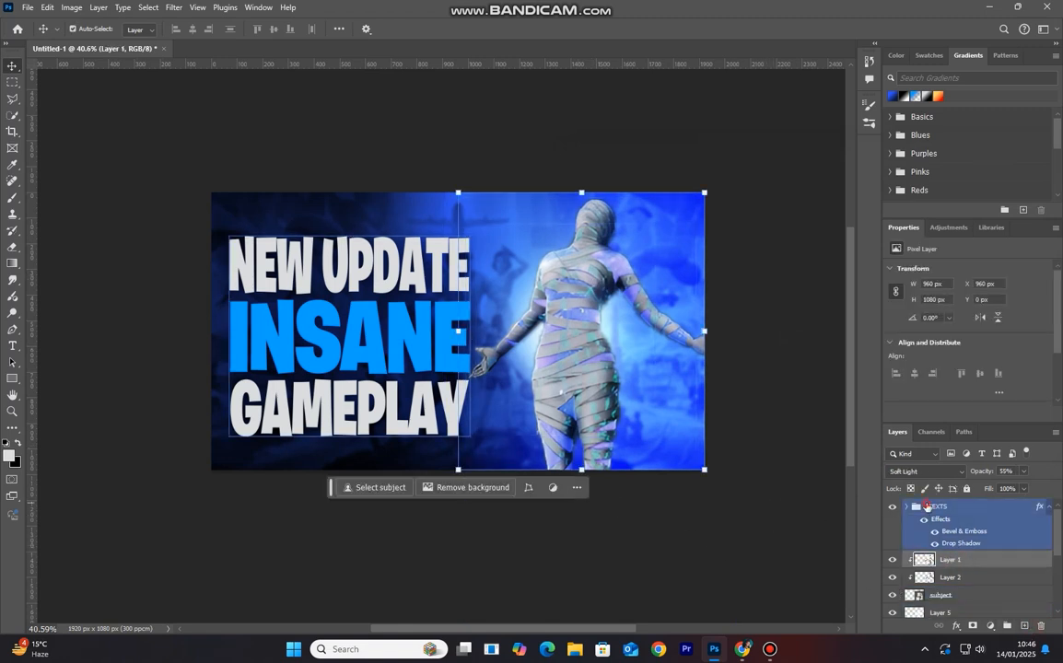
left_click(1025, 626)
left_click(12, 197)
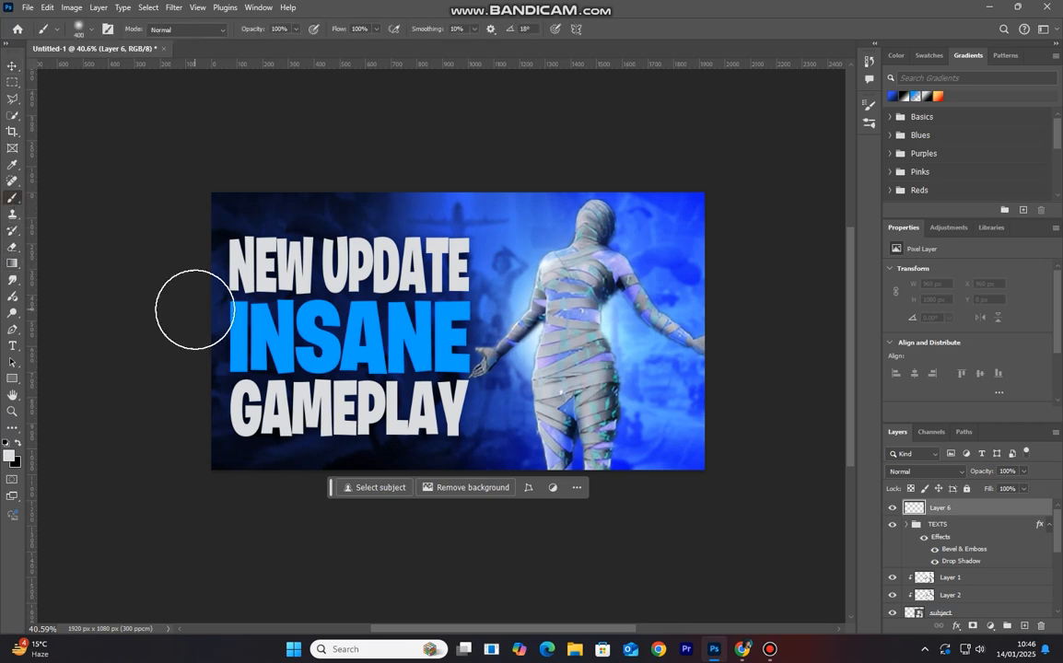
left_click(13, 454)
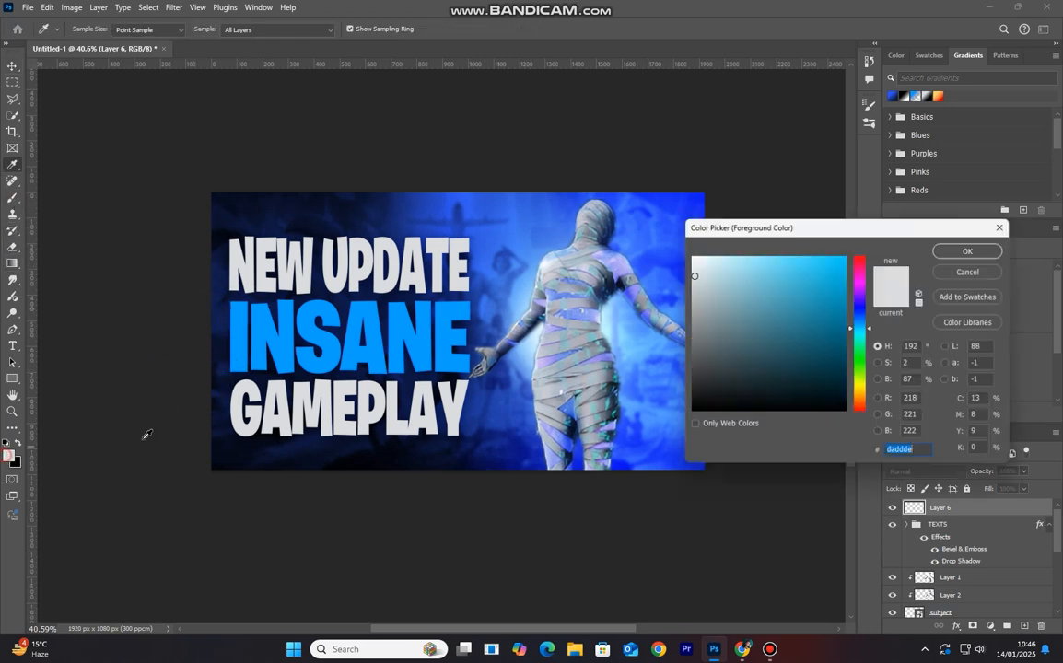
left_click_drag(872, 332, 872, 316)
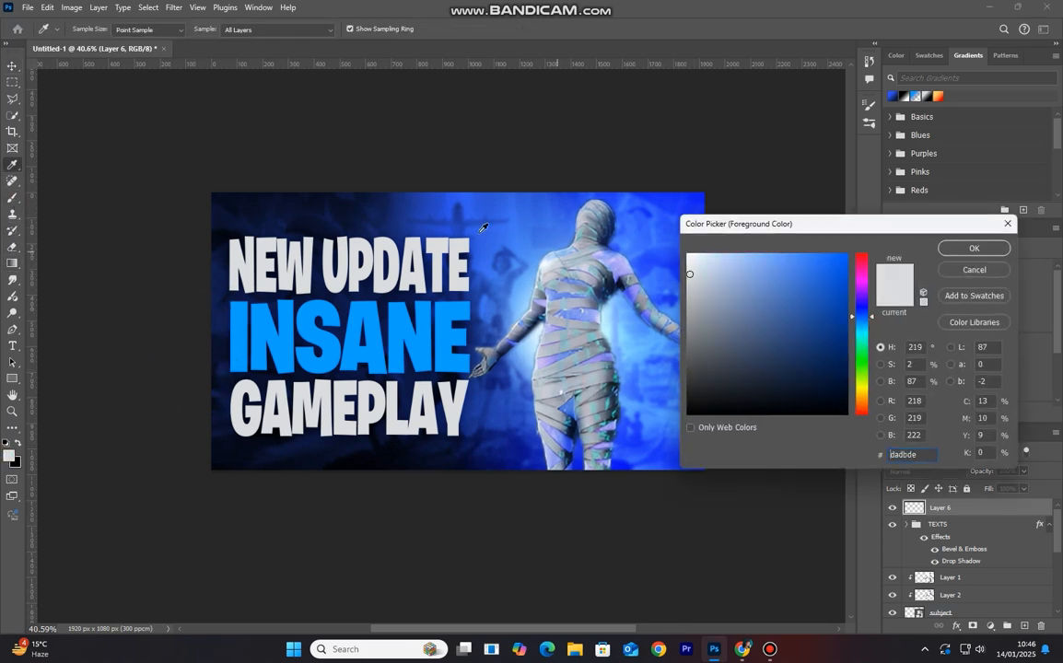
left_click(344, 189)
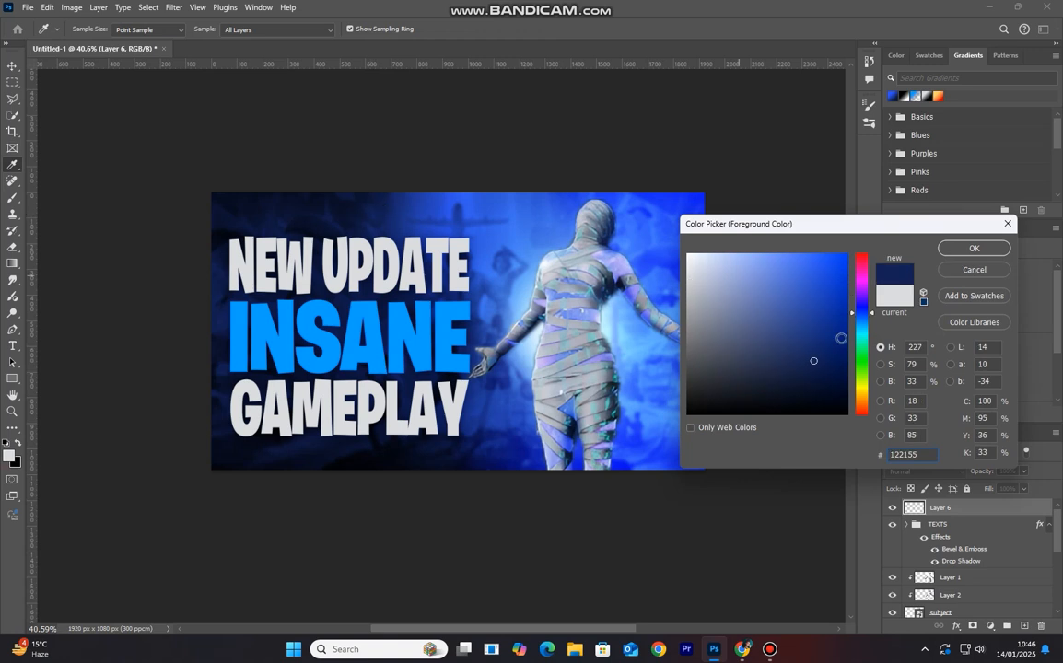
left_click(977, 249)
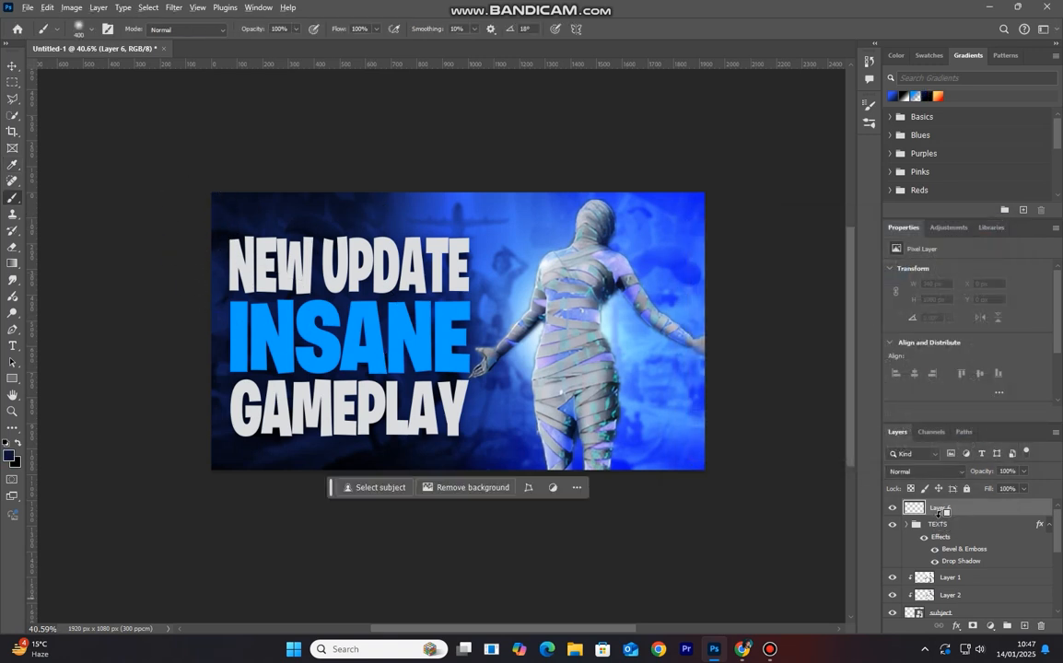
left_click(942, 512, "alt")
mouse_move(214, 229)
left_mouse_down()
mouse_move(214, 443)
mouse_move(296, 458)
mouse_move(472, 462)
mouse_move(533, 230)
mouse_move(507, 237)
mouse_move(492, 289)
mouse_move(477, 422)
mouse_move(488, 232)
mouse_move(467, 217)
mouse_move(228, 221)
mouse_move(195, 210)
left_mouse_up()
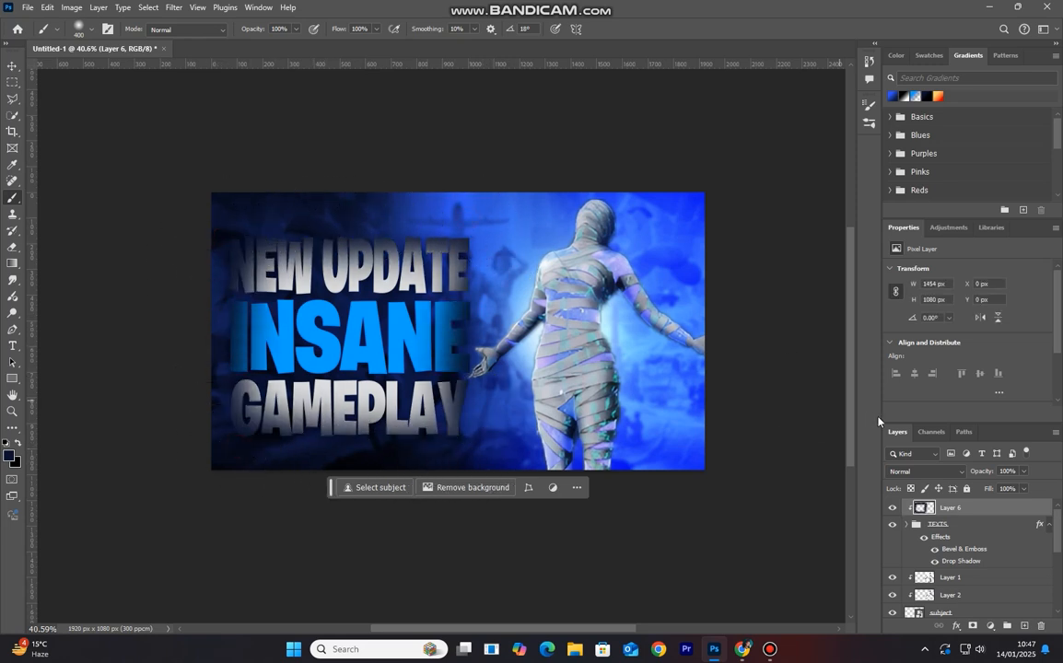
Blend the painted headline shading layer in Hard Light mode with 46% fill and 90% opacity.
left_click(955, 474)
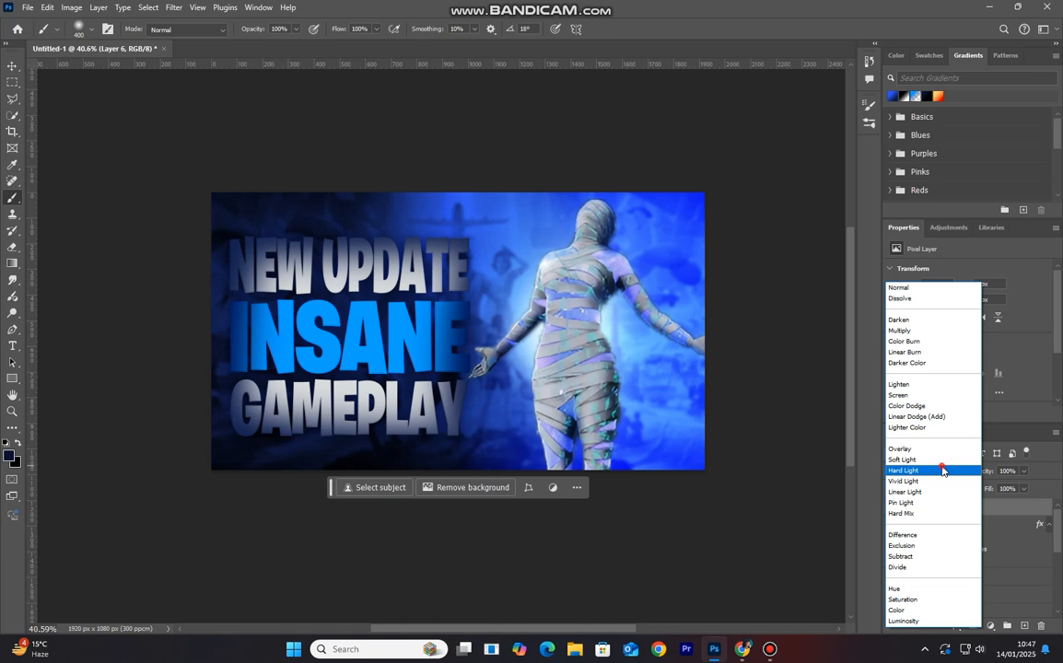
left_click(942, 471)
mouse_move(989, 490)
left_mouse_down()
mouse_move(924, 486)
mouse_move(971, 476)
left_mouse_up()
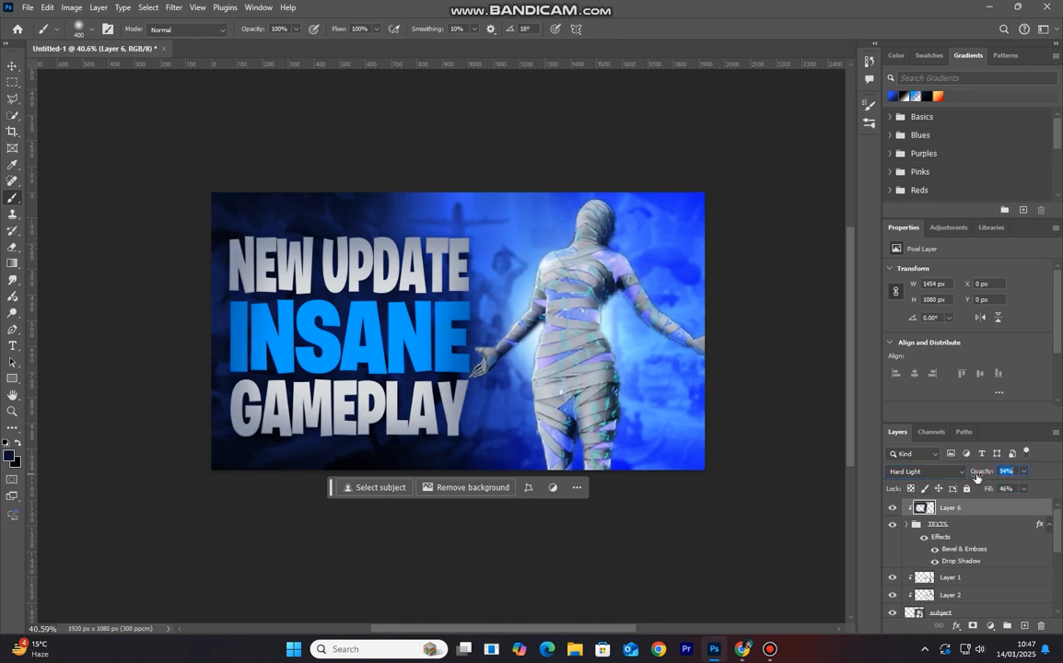
left_click(894, 510)
left_click(894, 509)
key("v")
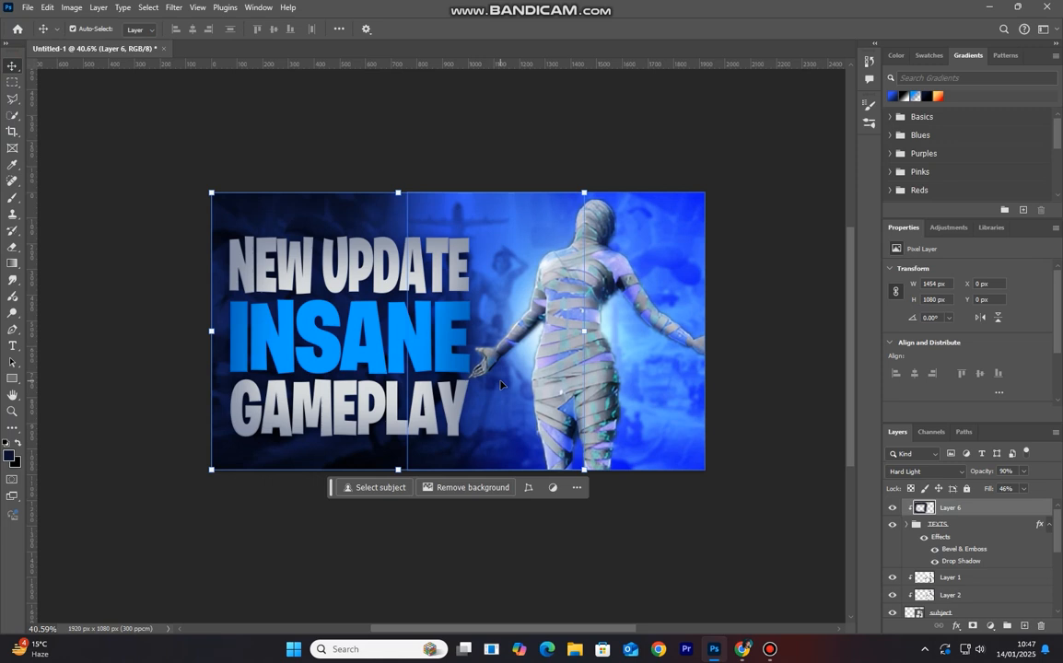
Add a clipped layer directly above the TEXTS group and draw a reversed radial black-to-white gradient outward from the middle of the headline.
left_click(938, 525)
left_click(1025, 626)
key("u")
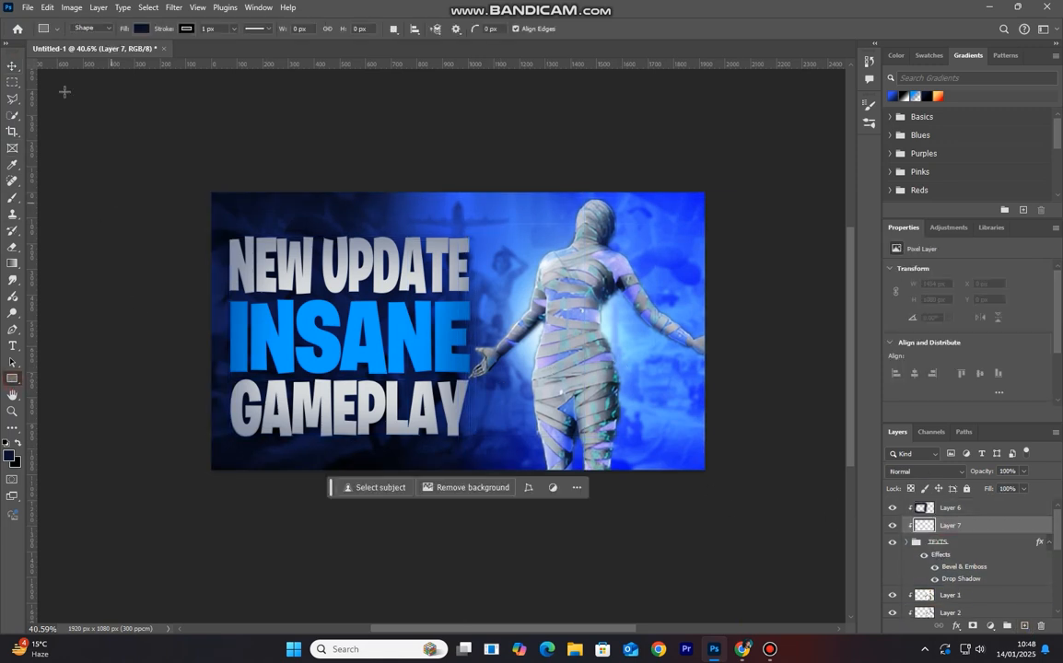
left_click(12, 262)
left_click(168, 30)
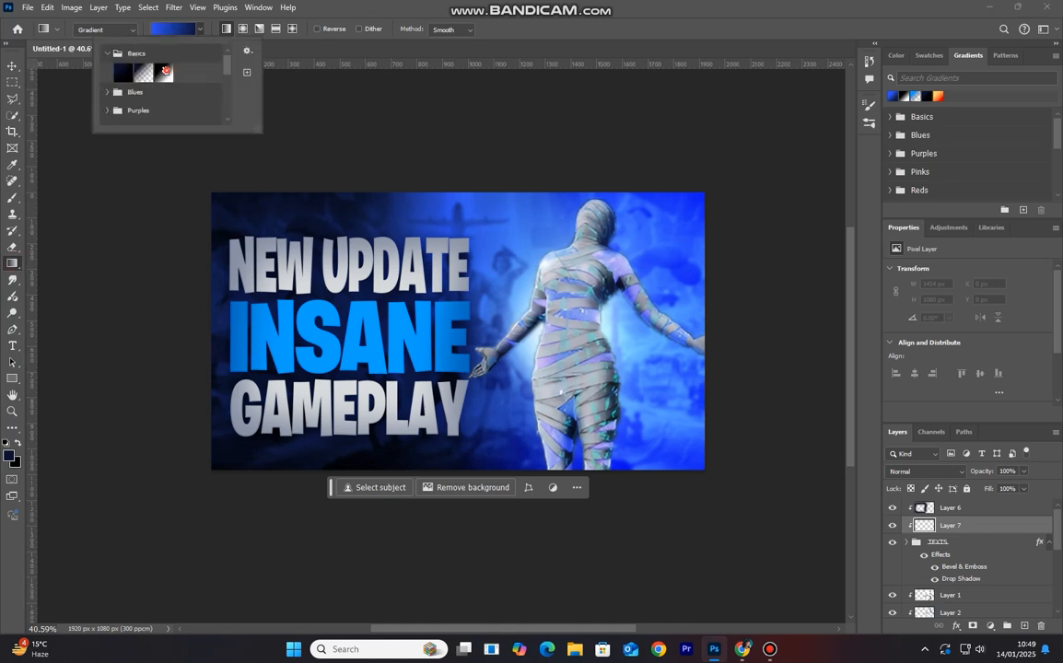
left_click(166, 70)
left_click(165, 69)
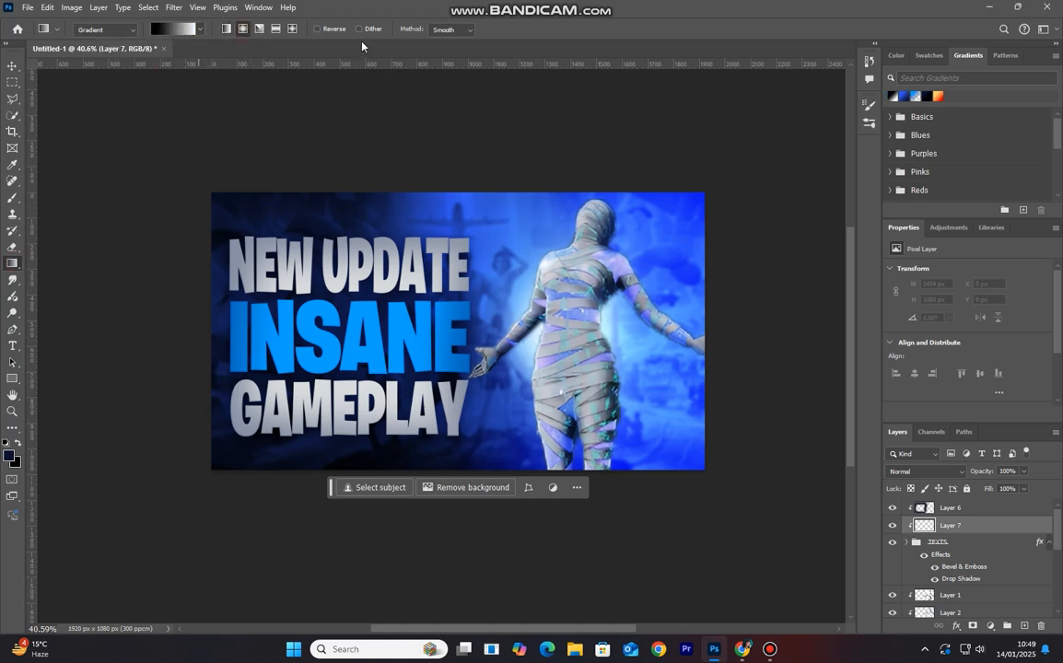
left_click(321, 29)
left_click_drag(361, 356, 181, 152)
Set the headline gradient's blend mode to Soft Light and compare the result with the layer hidden and shown.
left_click(928, 473)
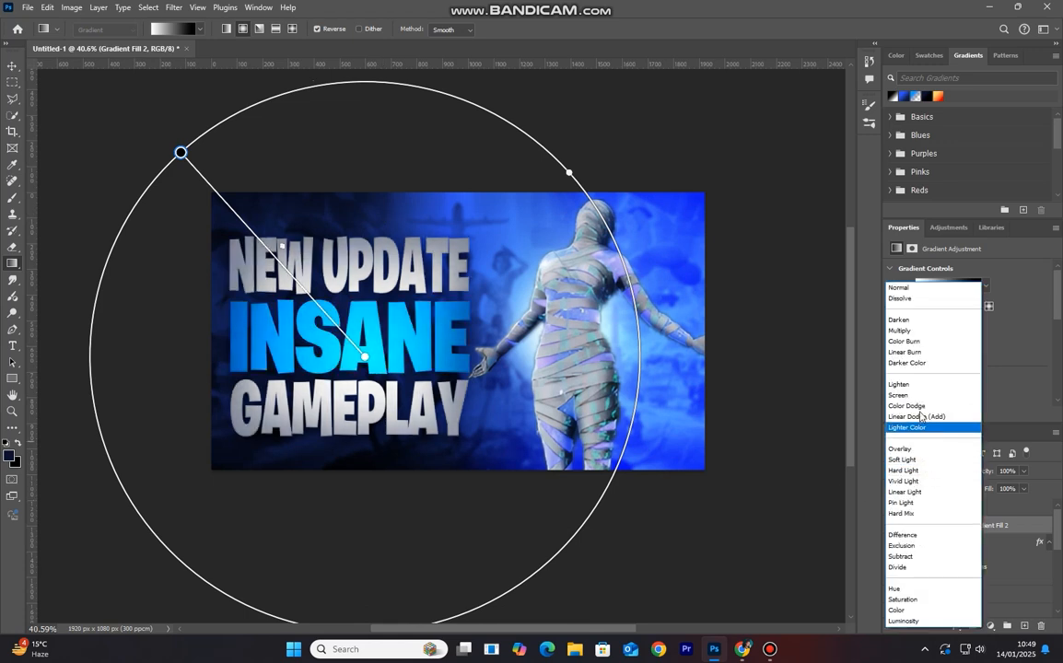
left_click(928, 460)
left_click(12, 66)
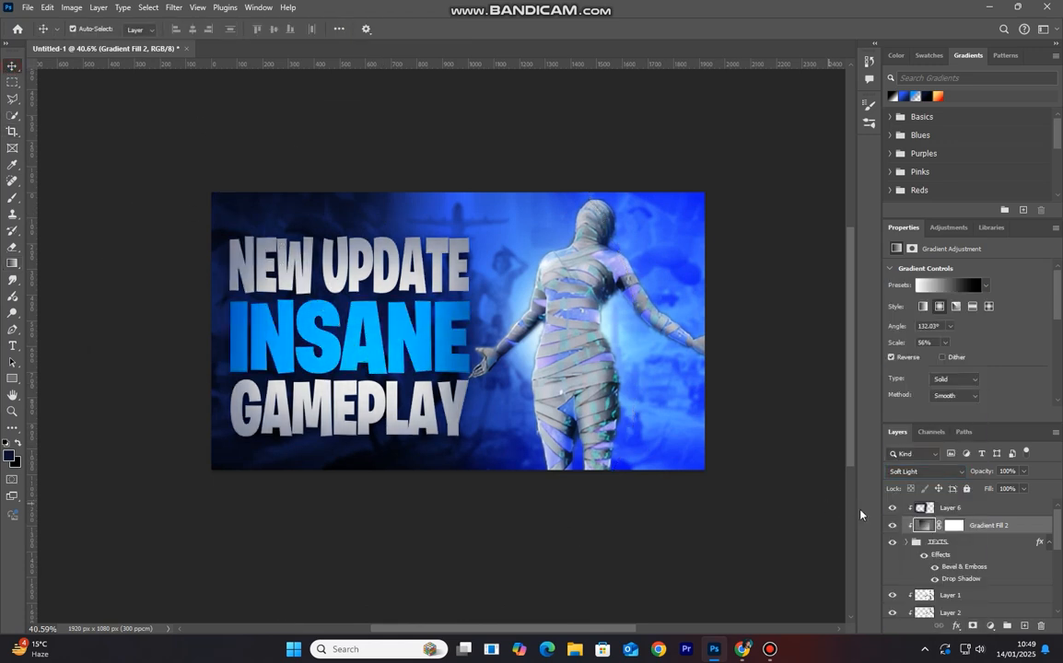
left_click(892, 526)
left_click(892, 526)
scroll(368, 367, "down", 1)
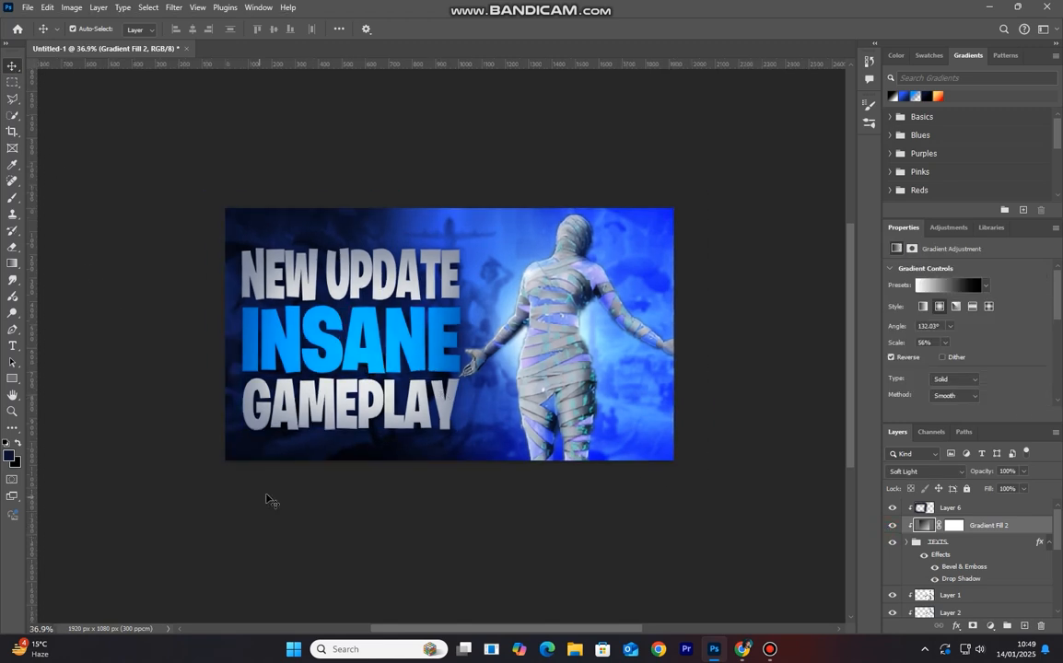
Rotate the TEXTS group slightly counterclockwise and shift the tilted headline up a little.
left_click(933, 562)
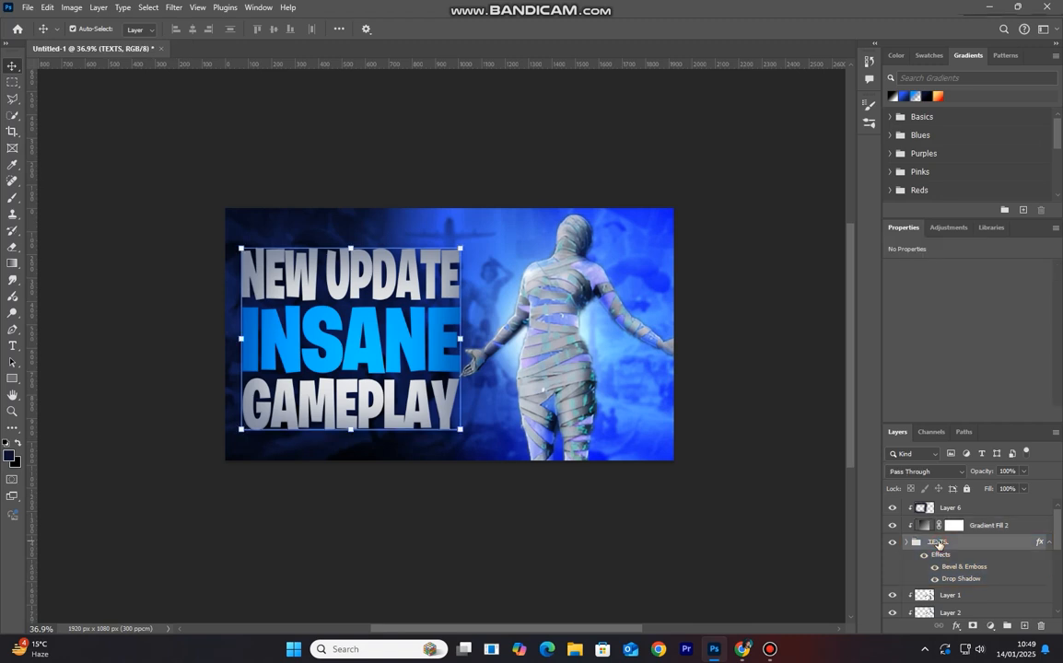
left_click_drag(465, 443, 471, 431)
left_click_drag(425, 358, 422, 350)
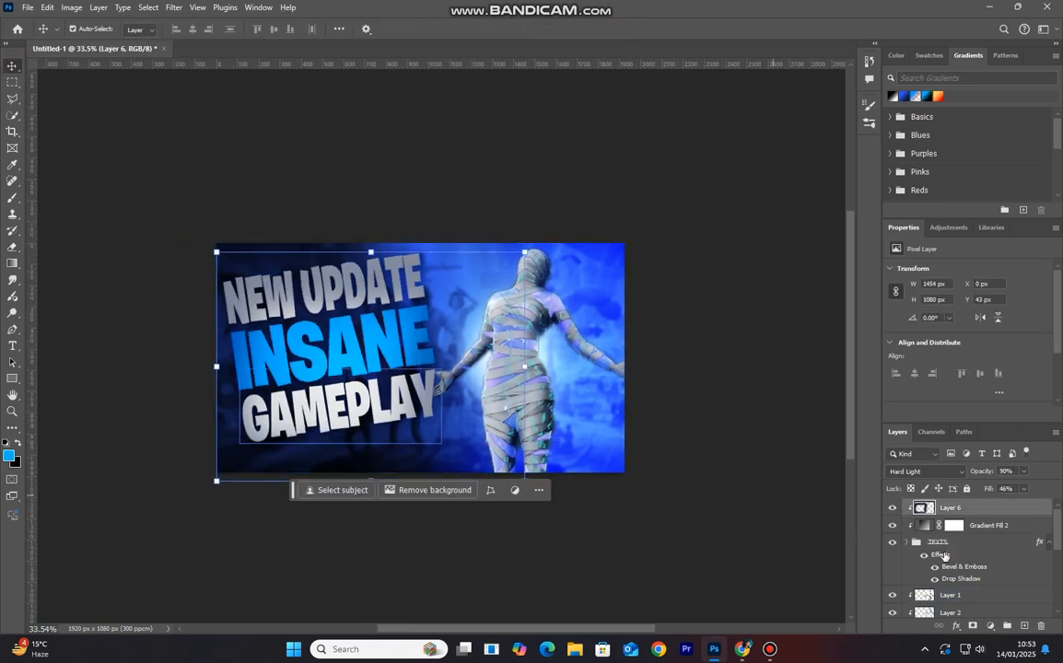
Create a layer beneath the TEXTS group, brush a soft light-blue glow behind the headline and blend it with Soft Light.
left_click(940, 543)
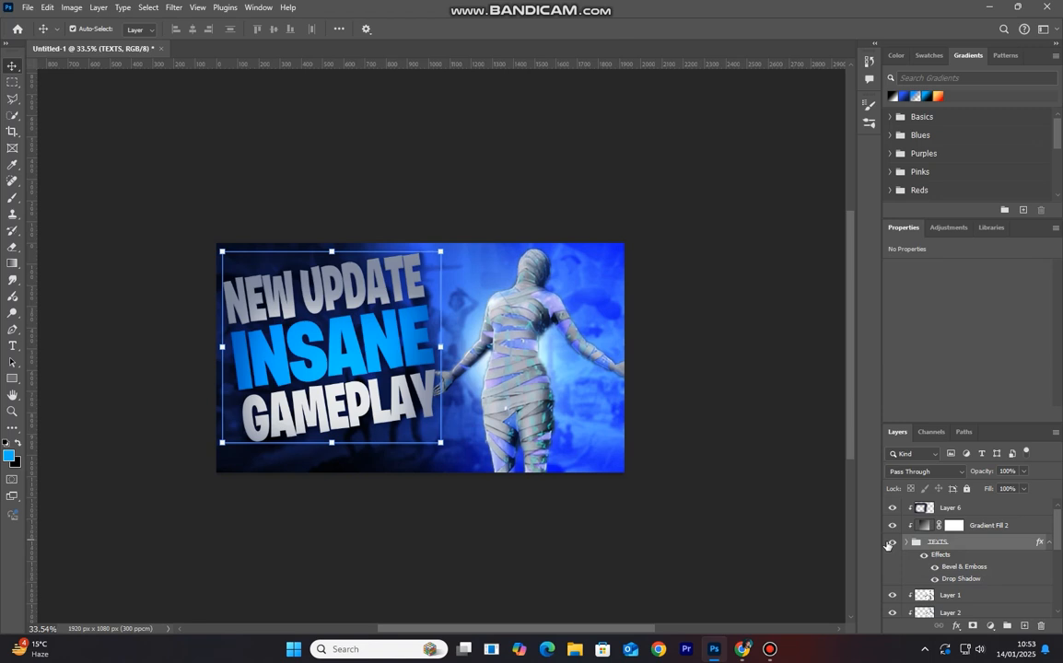
left_click(949, 595)
left_click(1024, 626)
left_click(12, 197)
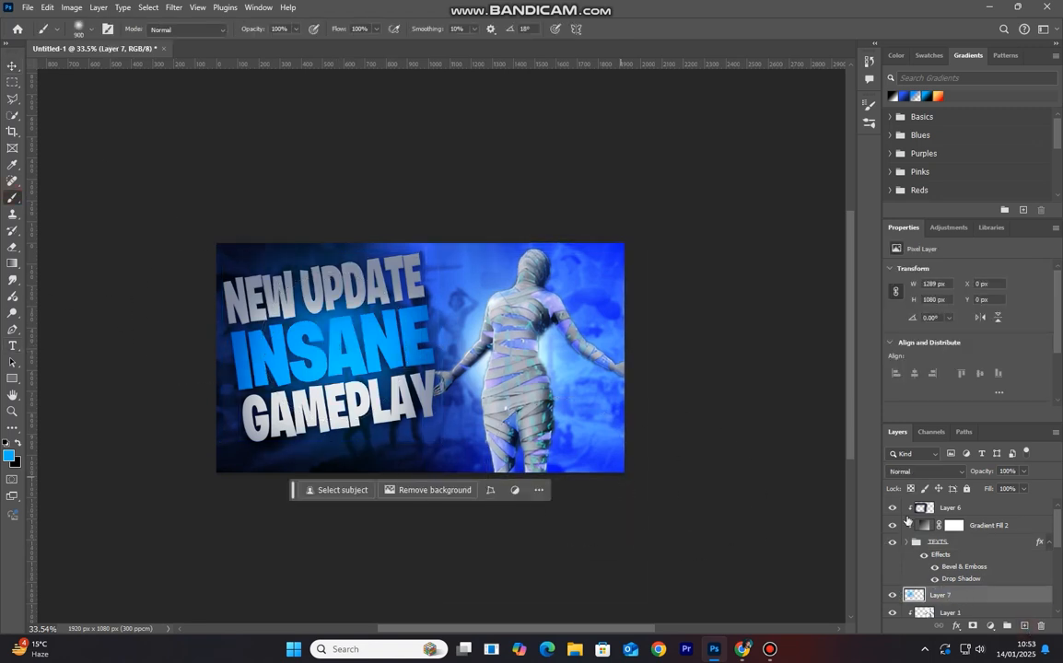
left_click(926, 471)
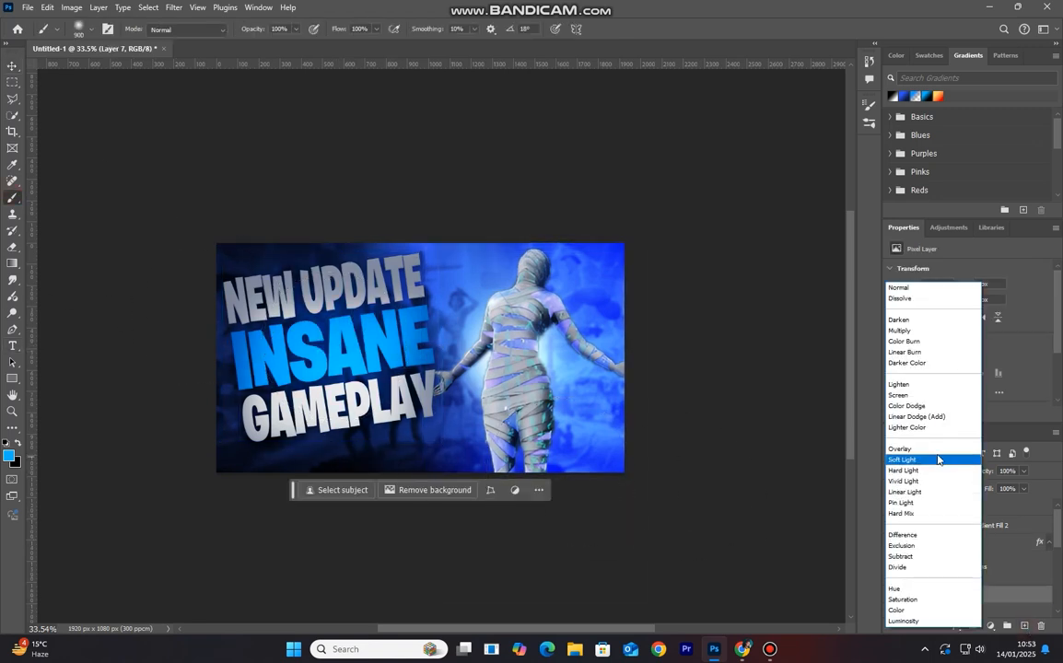
left_click(938, 459)
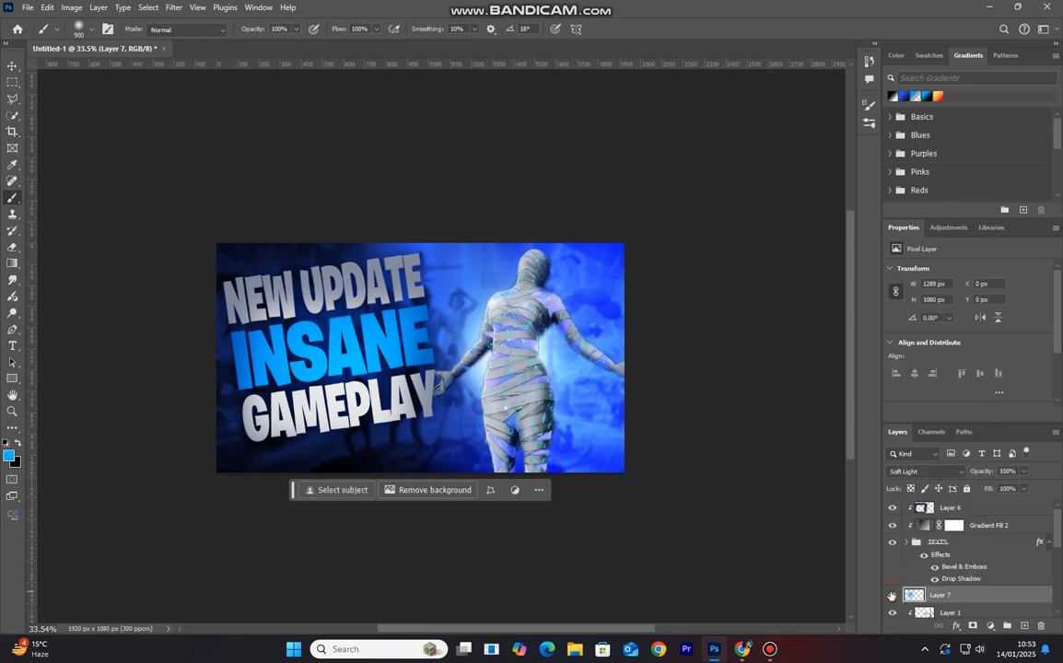
left_click(13, 68)
scroll(454, 445, "down", 3)
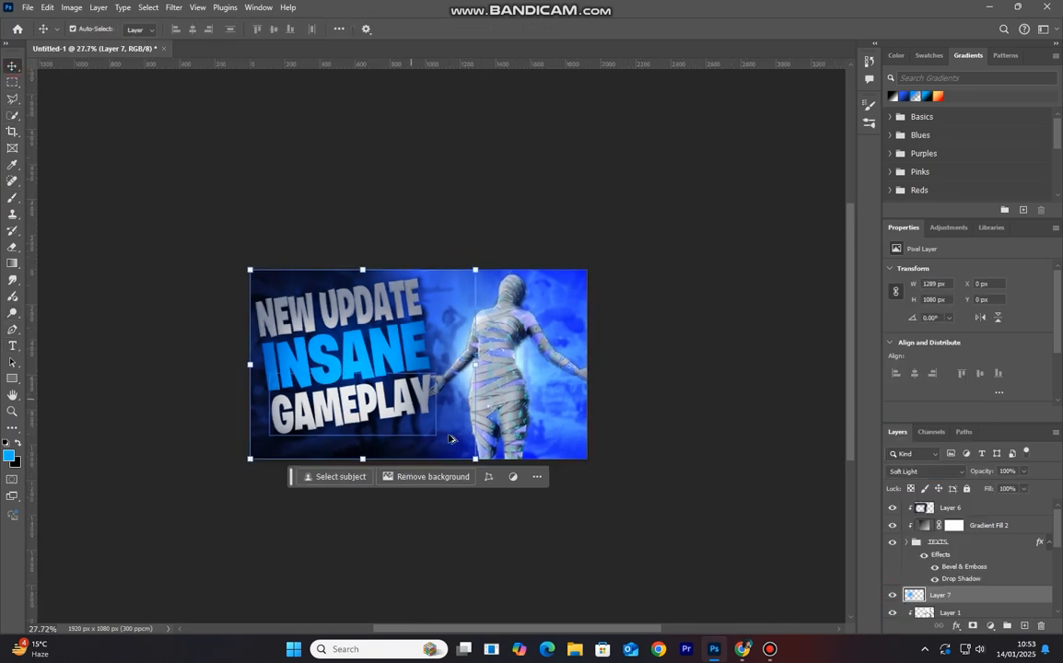
scroll(454, 445, "up", 2)
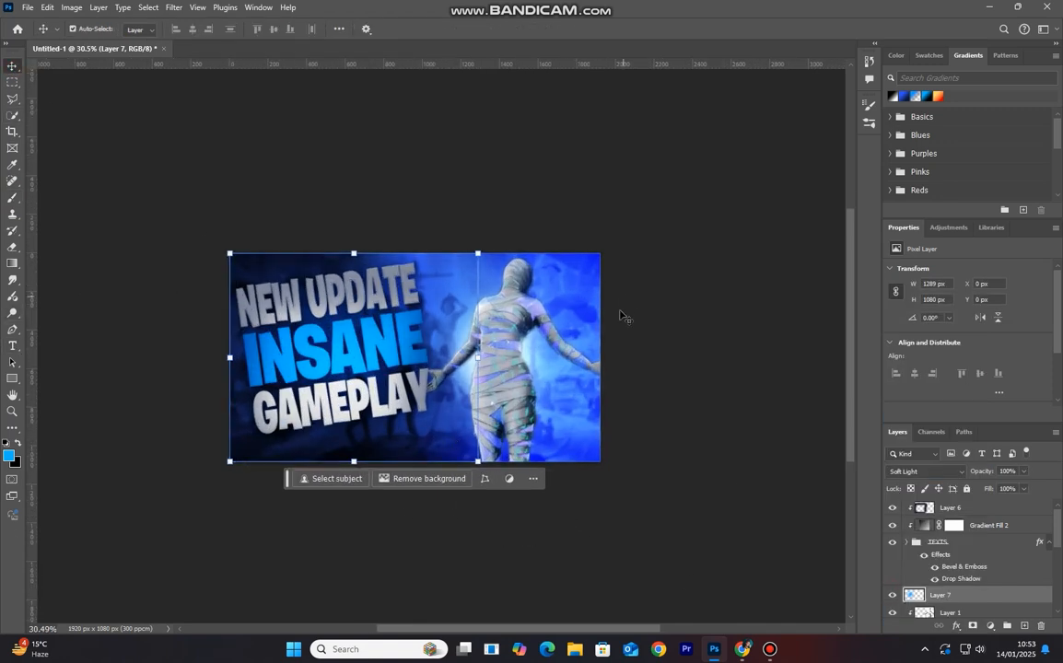
Create a new topmost layer and paint a dark navy vignette around the canvas borders with the soft 900 px brush.
left_click(997, 515)
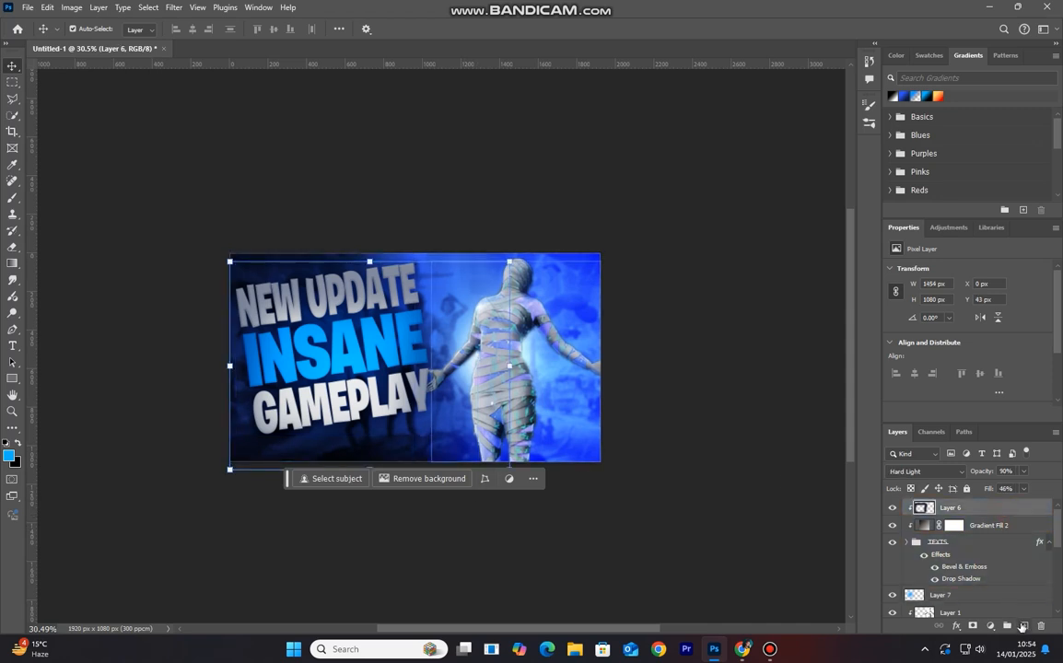
key("ctrl+shift+alt+n")
left_click(12, 198)
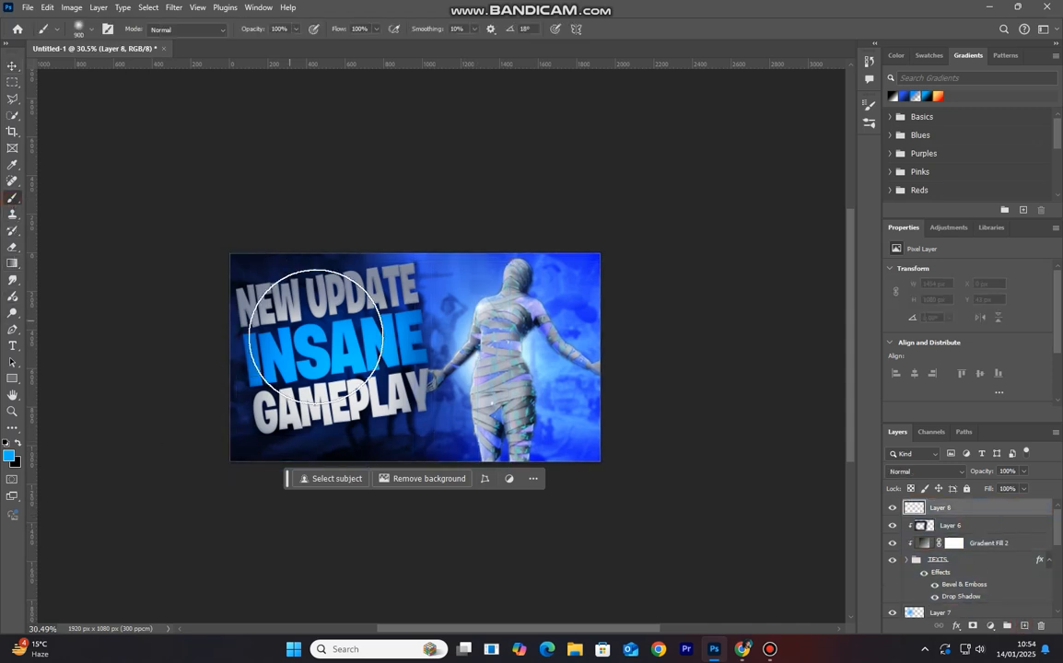
left_click(288, 438, "alt")
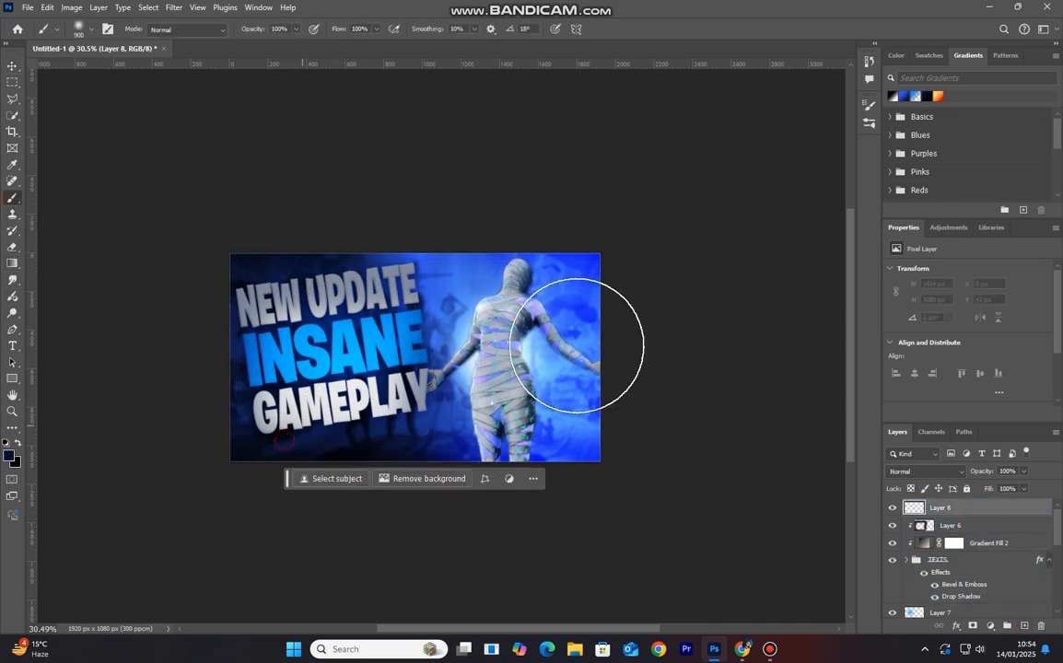
left_click(656, 260)
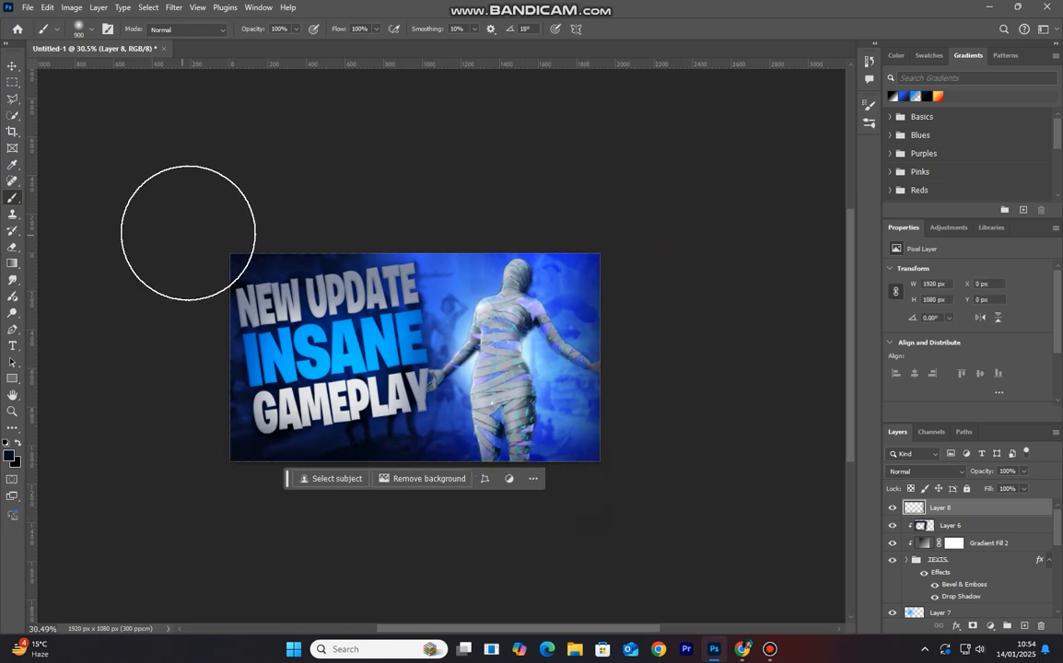
left_click(256, 207)
mouse_move(431, 197)
left_mouse_down()
mouse_move(645, 190)
mouse_move(654, 205)
left_mouse_up()
left_click_drag(658, 223, 664, 487)
Blend the vignette layer in Hard Light mode and reduce its fill to 49%.
left_click(961, 473)
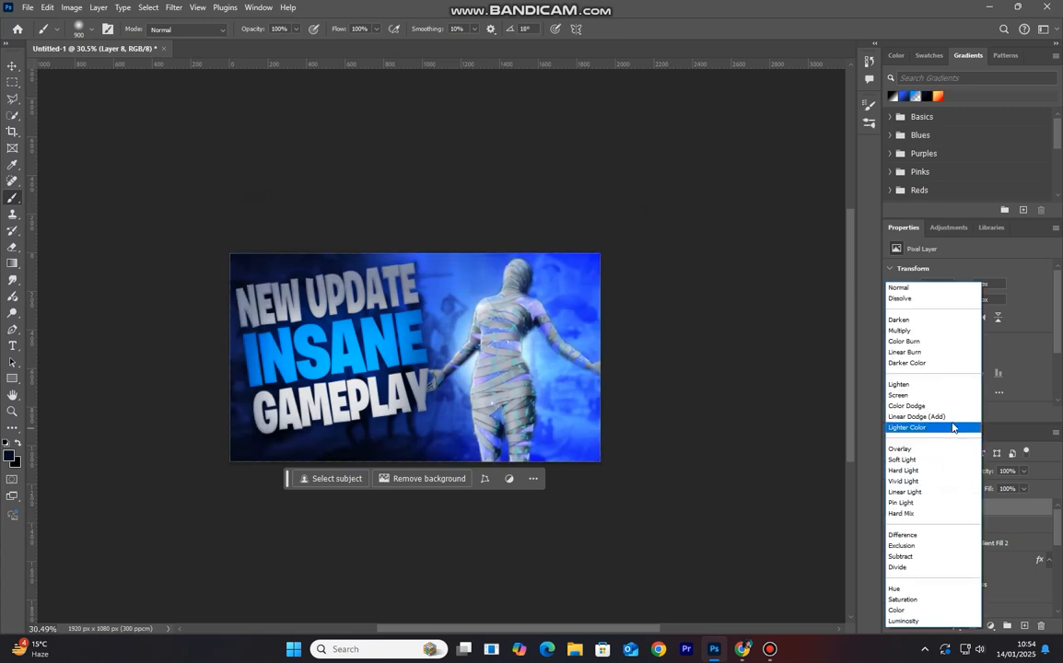
left_click(944, 472)
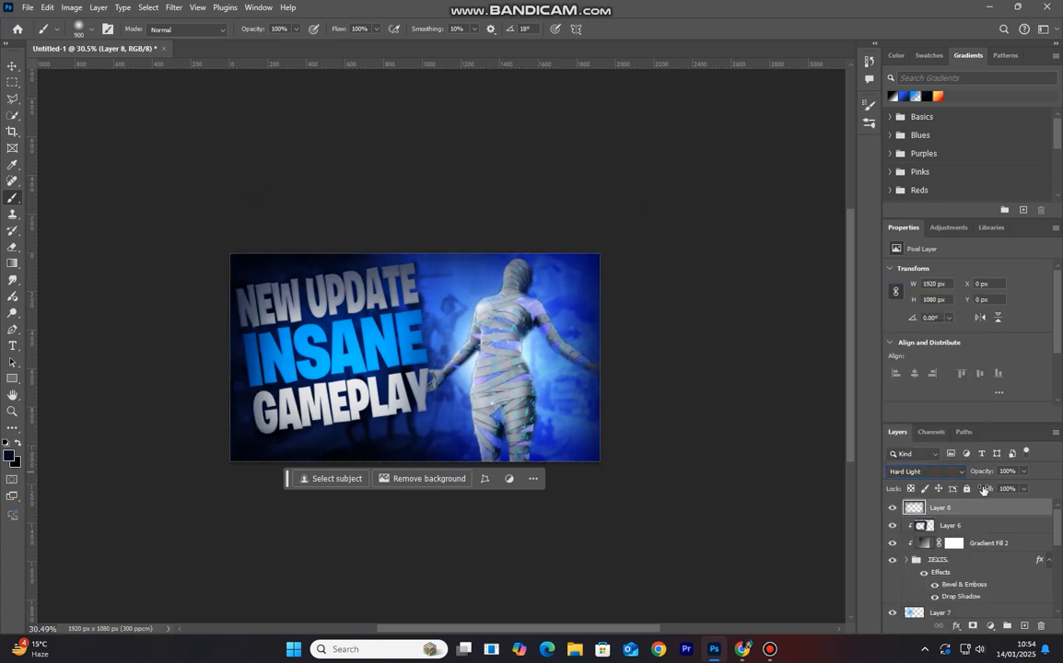
left_click_drag(984, 489, 967, 494)
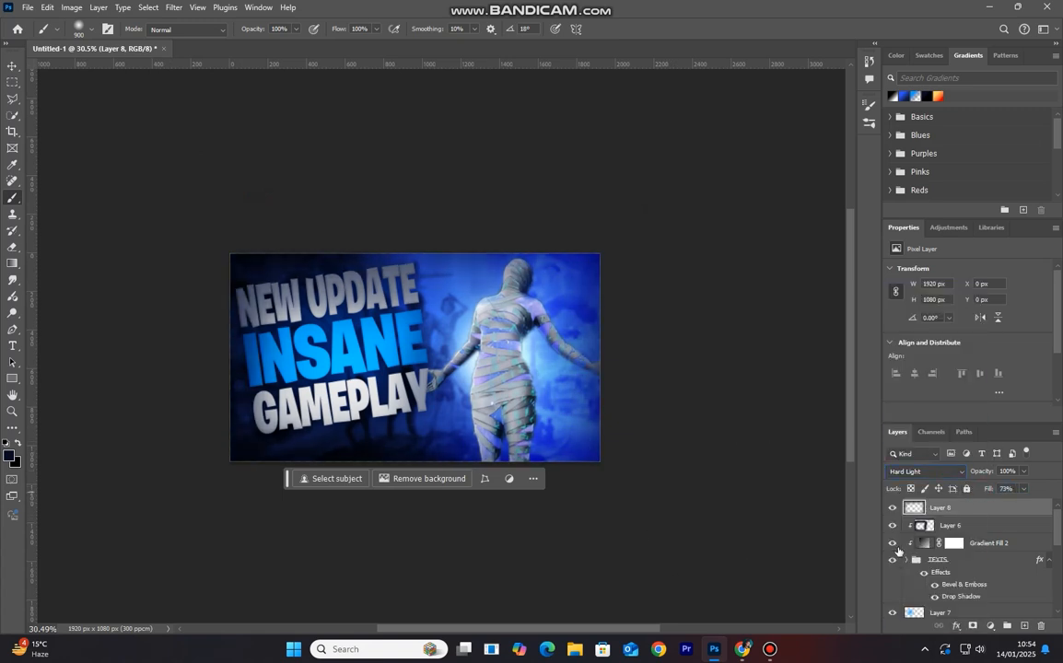
left_click(892, 509)
left_click(892, 509)
left_click_drag(988, 490, 972, 493)
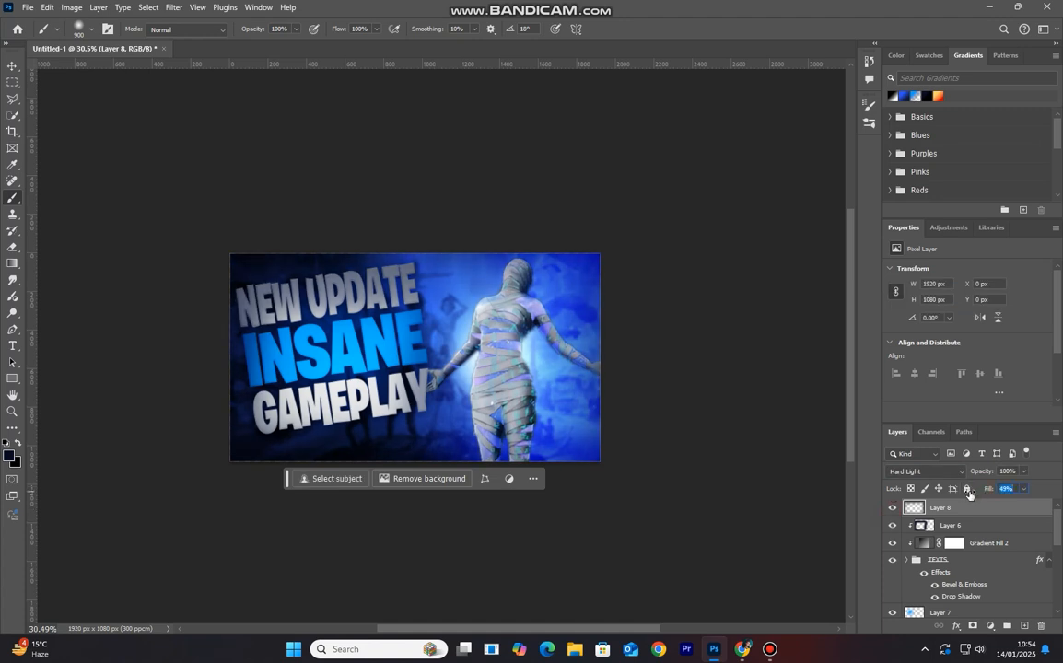
left_click(12, 66)
Add a new layer and draw a slim white triangle about 28 px wide and 455 px tall beside the mummy.
scroll(393, 376, "up", 3)
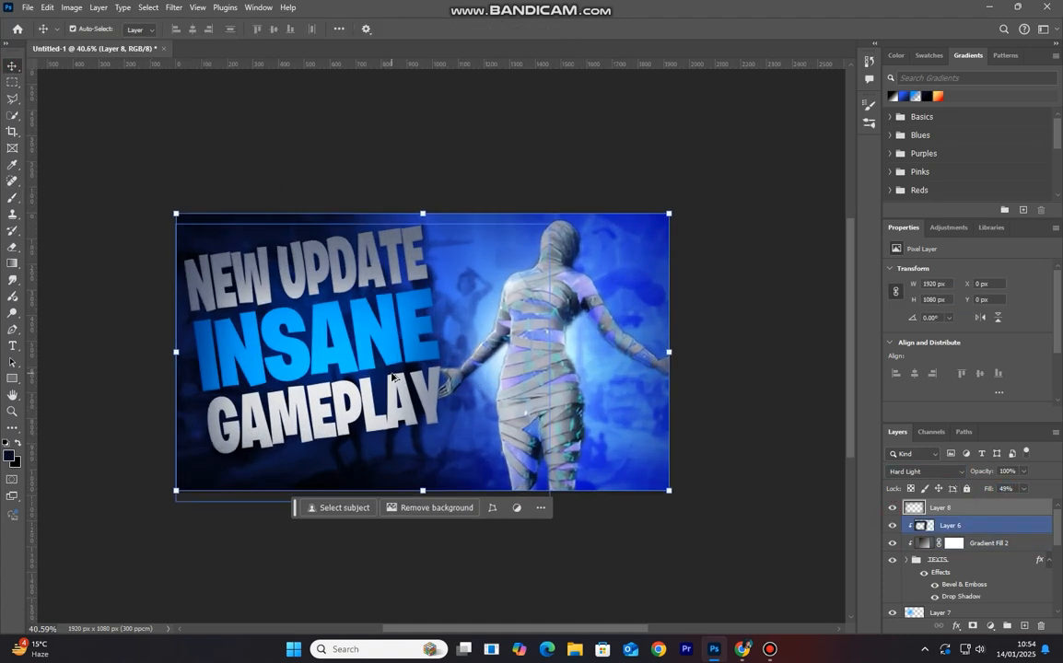
scroll(394, 375, "down", 2)
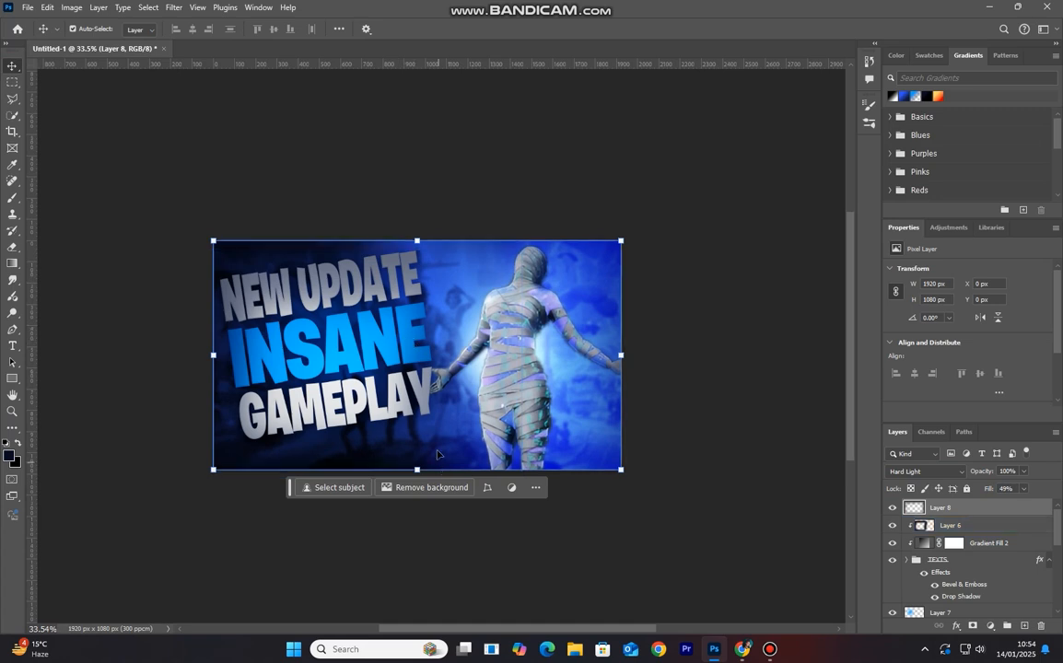
key("u")
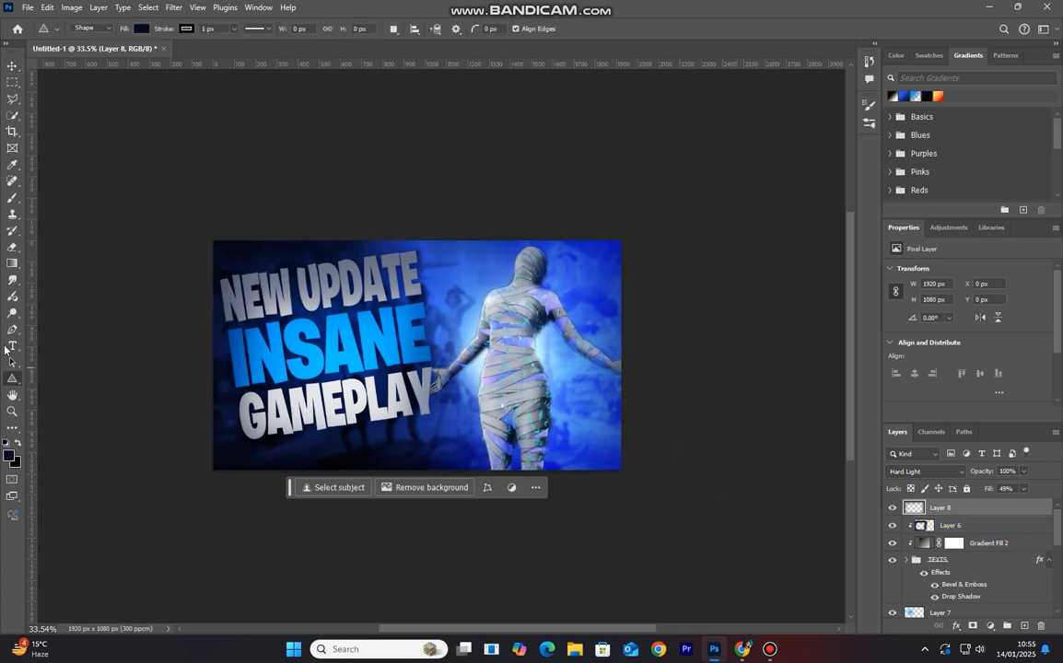
left_click(12, 66)
key("ctrl+shift+alt+n")
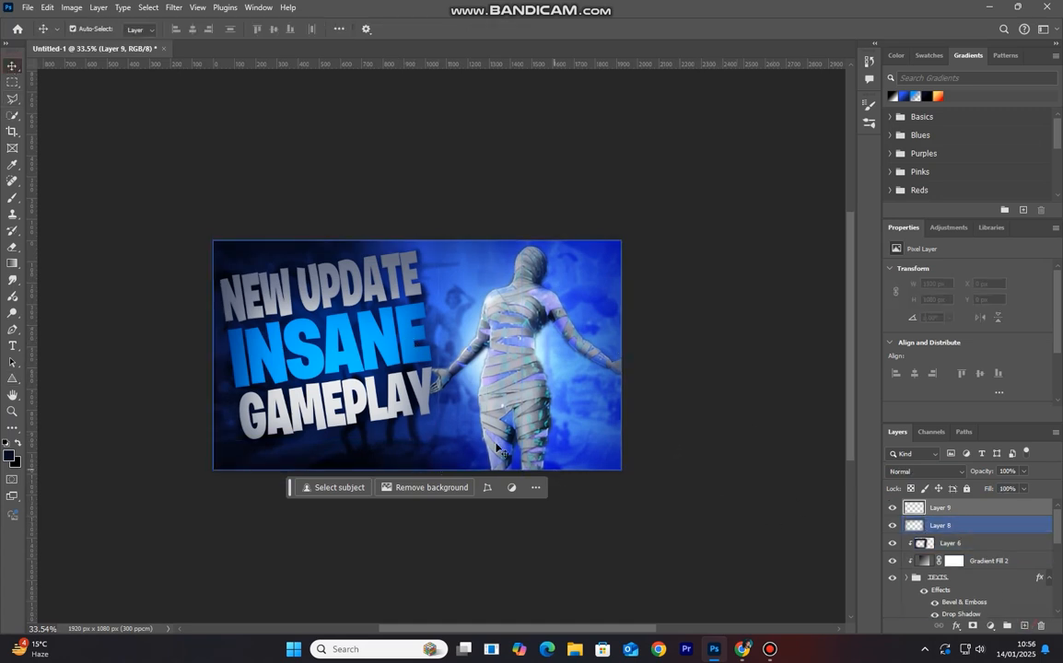
key("u")
left_click(141, 29)
left_click(153, 96)
left_click_drag(555, 348, 560, 441)
key("v")
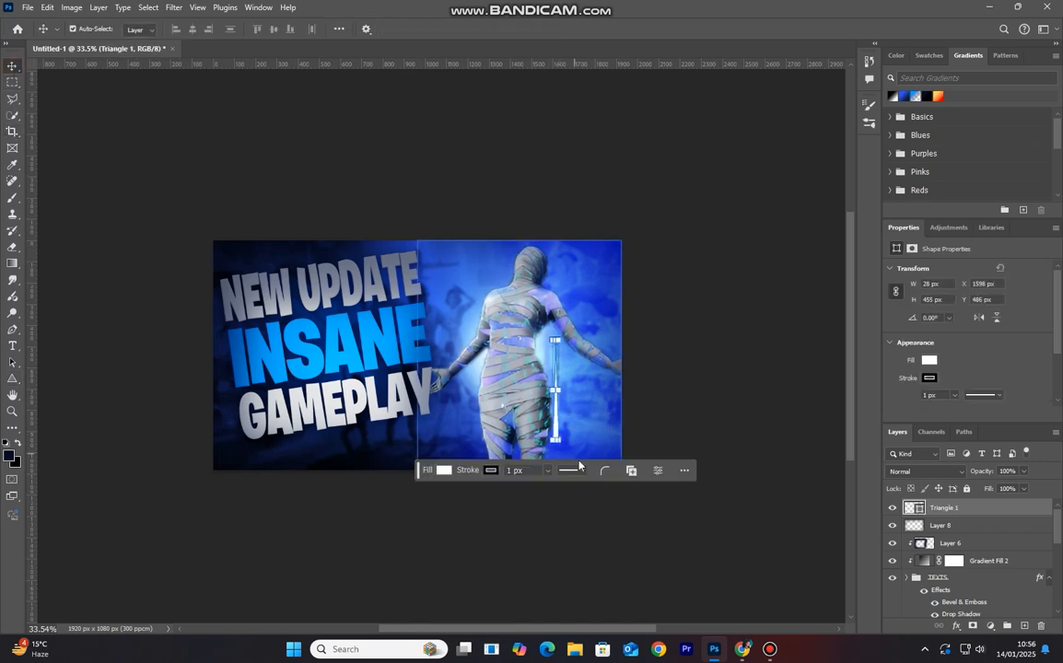
Rotate the white triangle to about -137° and move it to the canvas's upper-right corner with its tip pointing inward.
key("ctrl+t")
left_click_drag(557, 453, 615, 327)
left_click_drag(623, 297, 712, 154)
left_click(631, 30)
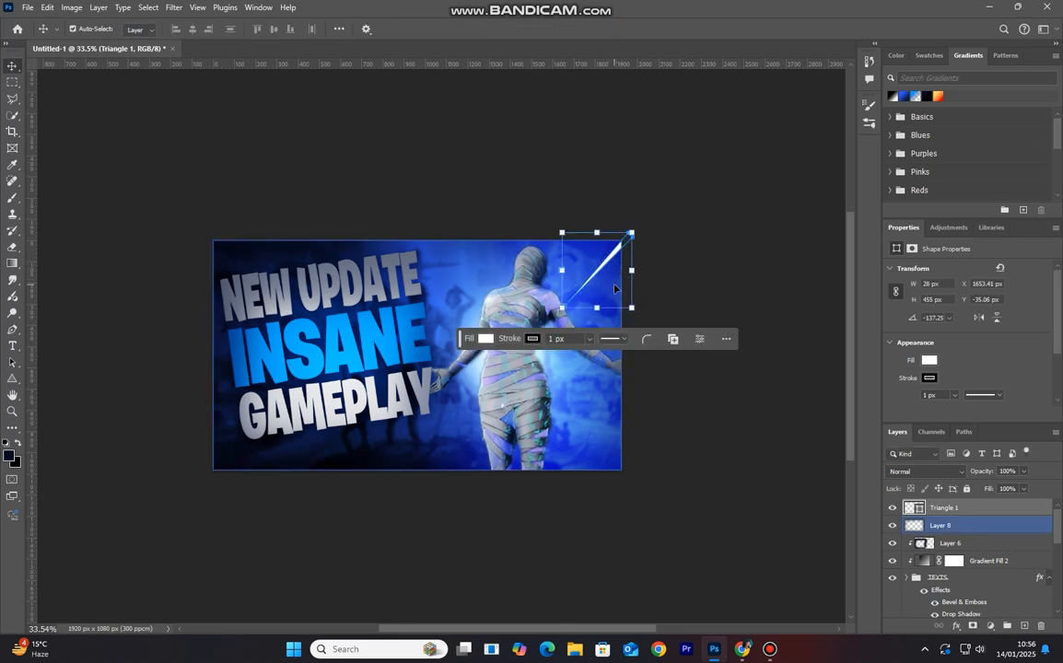
Duplicate the white triangle twice and stagger the shapes into three spaced parallel streaks in the canvas's upper-right corner.
mouse_move(604, 268)
left_mouse_down("alt")
mouse_move(594, 246)
mouse_move(607, 261)
mouse_move(613, 241)
mouse_move(588, 245)
mouse_move(618, 267)
mouse_move(615, 280)
mouse_move(621, 260)
left_mouse_up("alt")
key("ctrl+z")
key("ctrl+z")
key("ctrl+z")
left_click(610, 266, "ctrl")
left_click(607, 272, "ctrl")
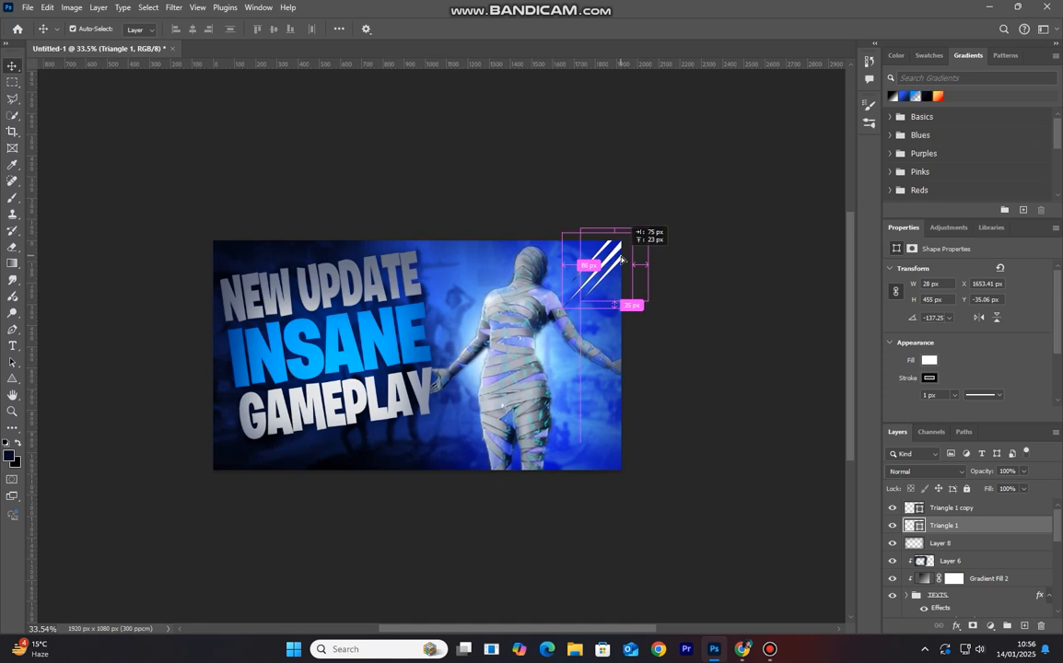
left_click_drag(622, 261, 621, 261)
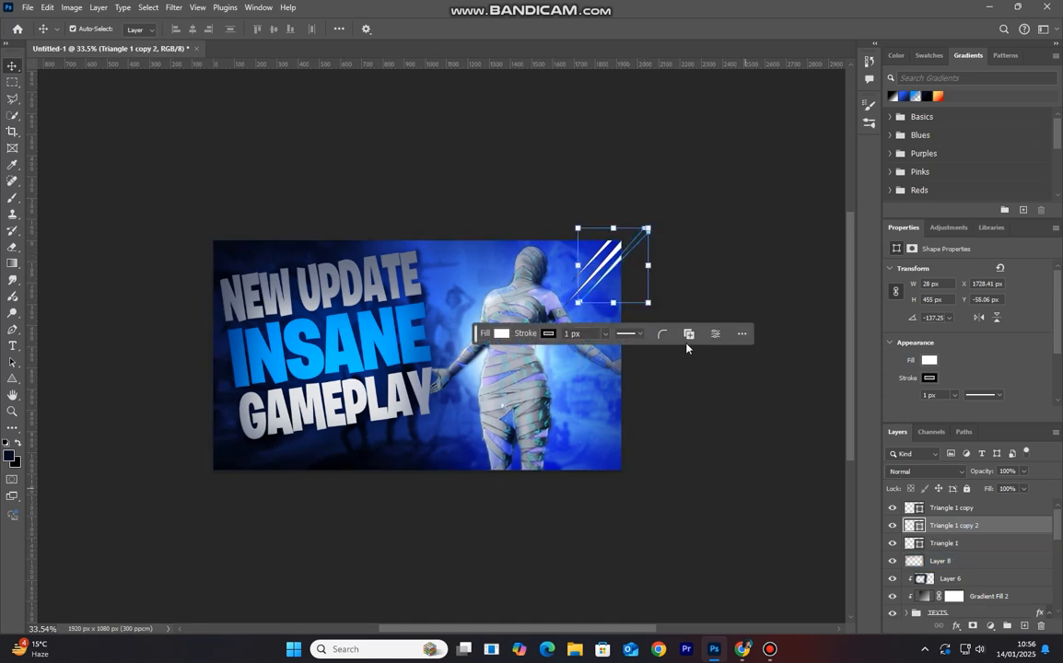
left_click(596, 278, "shift")
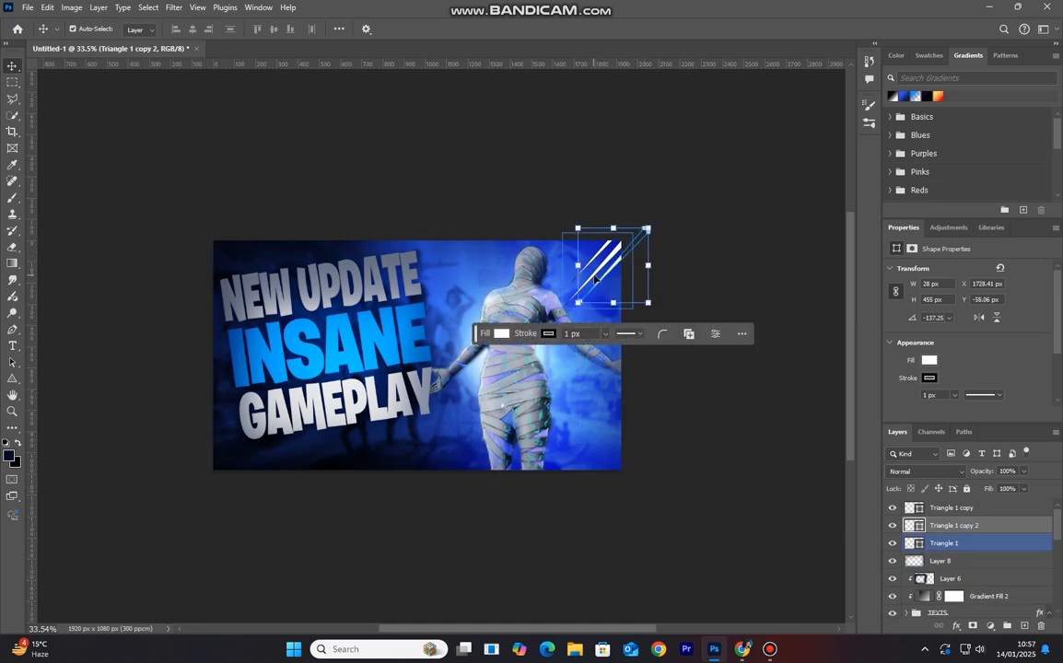
mouse_move(596, 278)
left_mouse_down()
mouse_move(602, 300)
mouse_move(591, 314)
left_mouse_up()
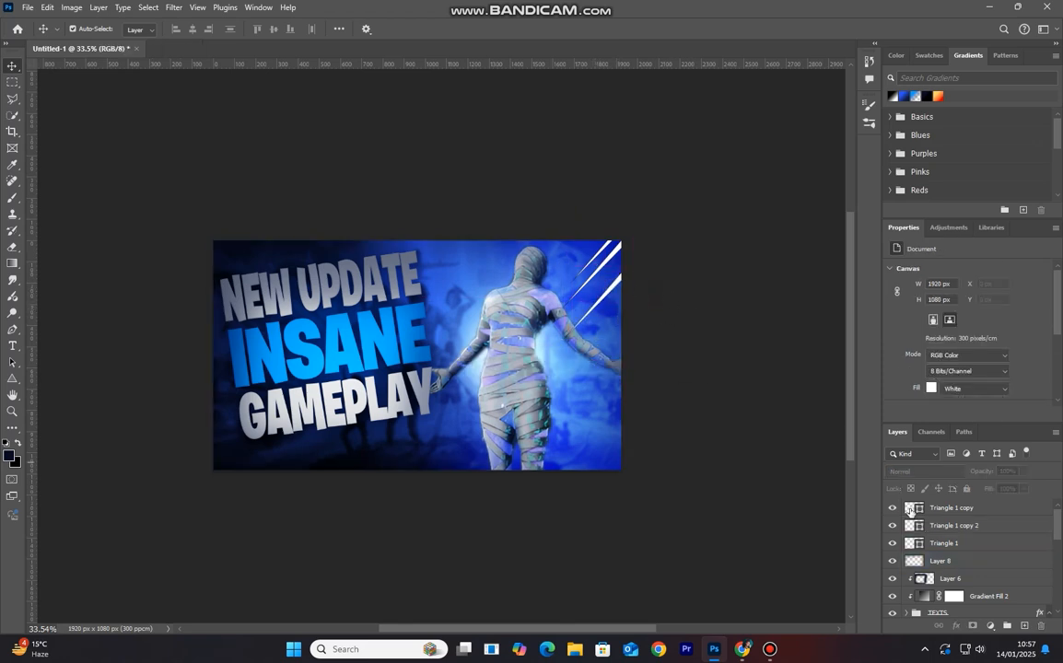
Merge the three triangle layers into a single shape layer.
left_click(973, 507)
left_click(976, 543, "shift")
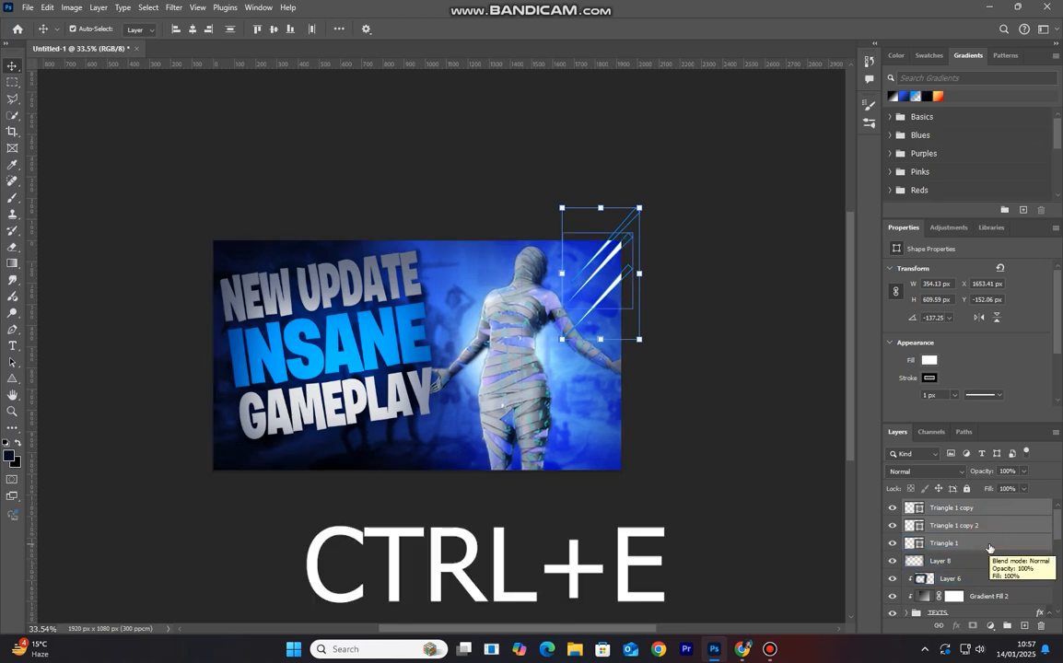
key("ctrl+e")
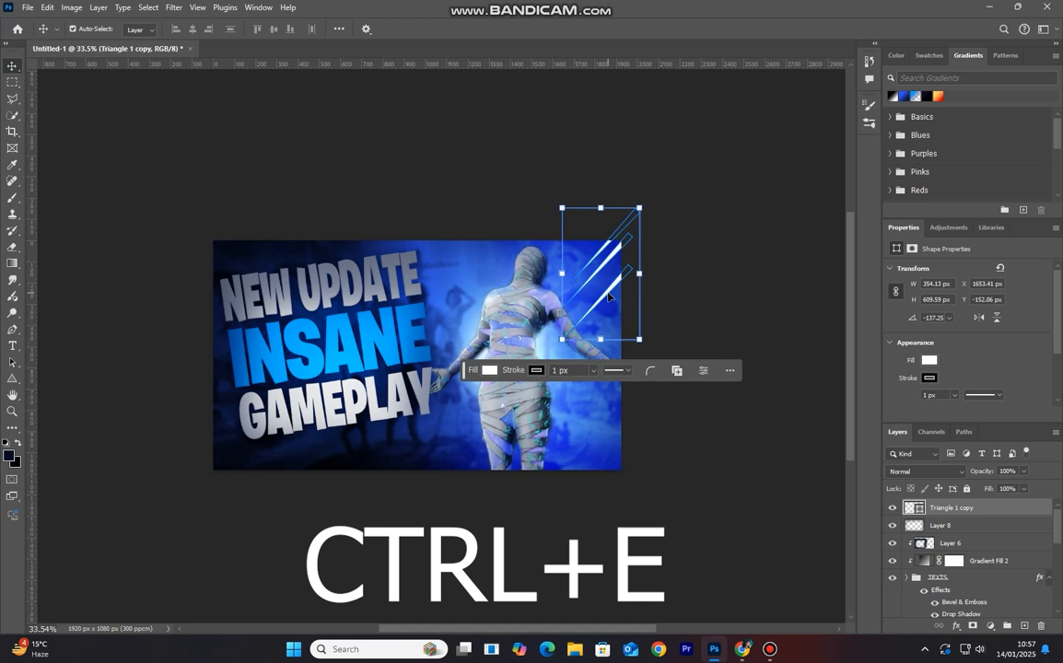
Duplicate the streak shape into the canvas's lower-right corner and rotate the copy so its tips point inward.
left_click_drag(608, 296, 584, 468, "alt")
left_click_drag(612, 423, 279, 439)
left_click_drag(597, 461, 416, 449)
left_click(632, 478, "alt")
key("Return")
Duplicate the lower-right streaks into the canvas's lower-left corner and rotate the copy so its tips point inward.
left_click_drag(604, 467, 245, 479, "alt")
key("ctrl+t")
left_click_drag(295, 528, 257, 478)
left_click_drag(329, 530, 280, 478)
left_click(626, 29)
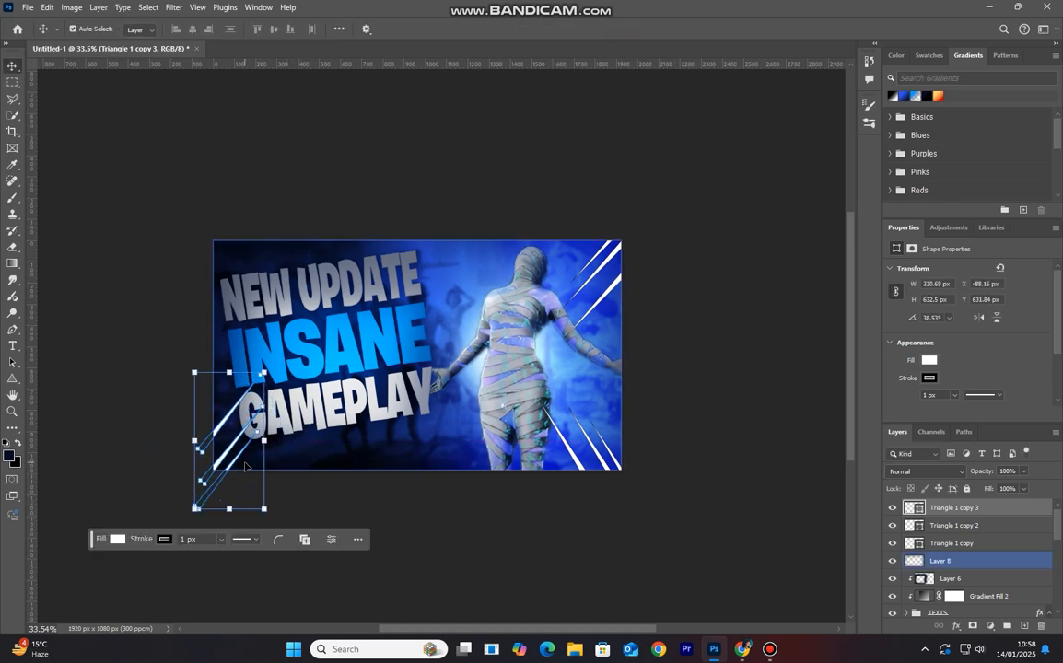
Duplicate the lower-left streaks into the canvas's upper-left corner, rotating the copy so its tips point toward the headline.
left_click_drag(235, 455, 288, 490)
key("ctrl+z")
left_click_drag(225, 450, 400, 479)
left_click_drag(452, 530, 564, 519)
left_click_drag(413, 510, 258, 303)
left_click_drag(260, 348, 415, 143)
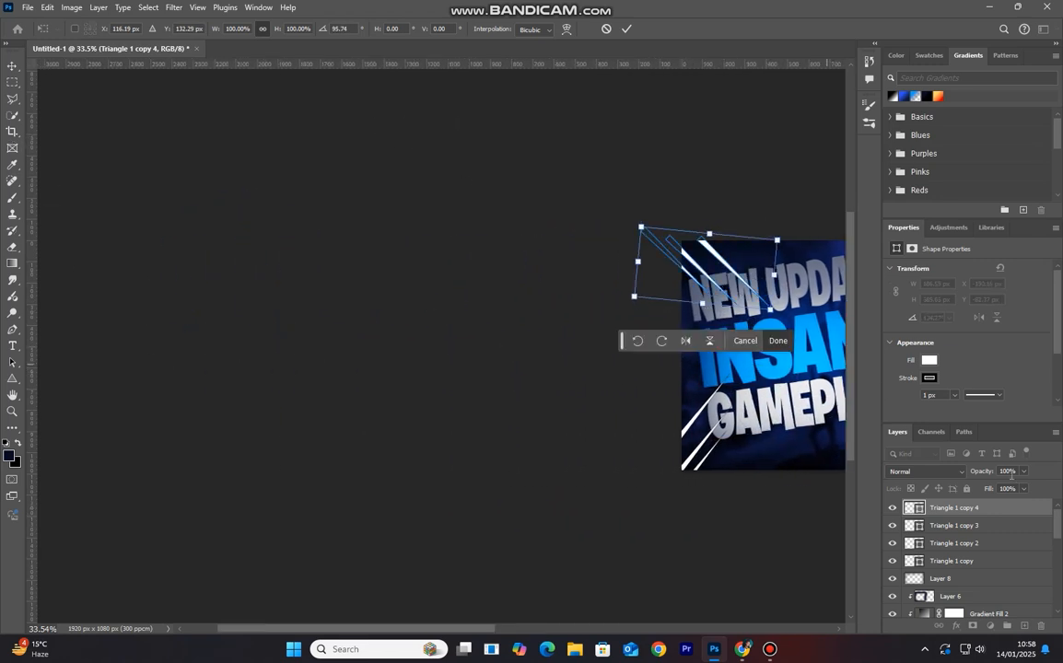
scroll(795, 446, "up", 3)
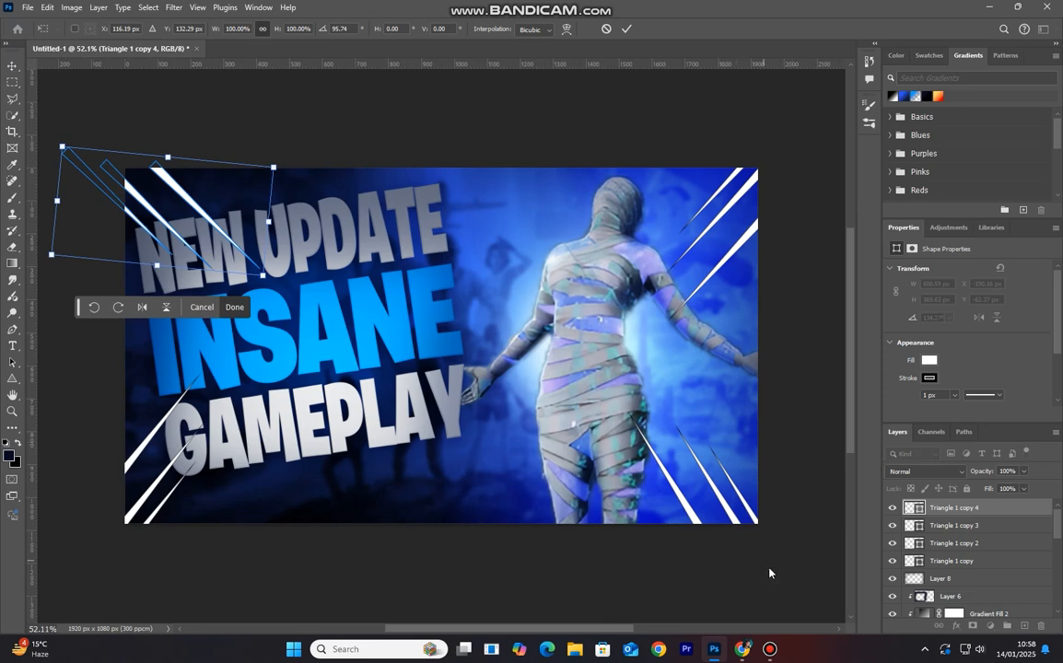
scroll(384, 451, "down", 2)
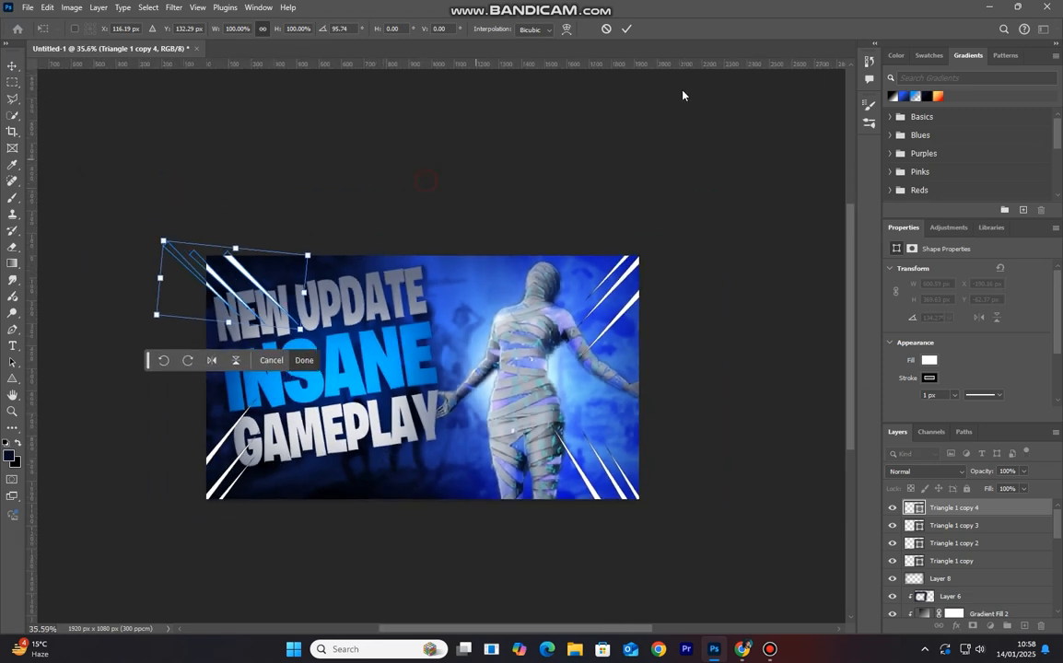
left_click(625, 30)
left_click(451, 296)
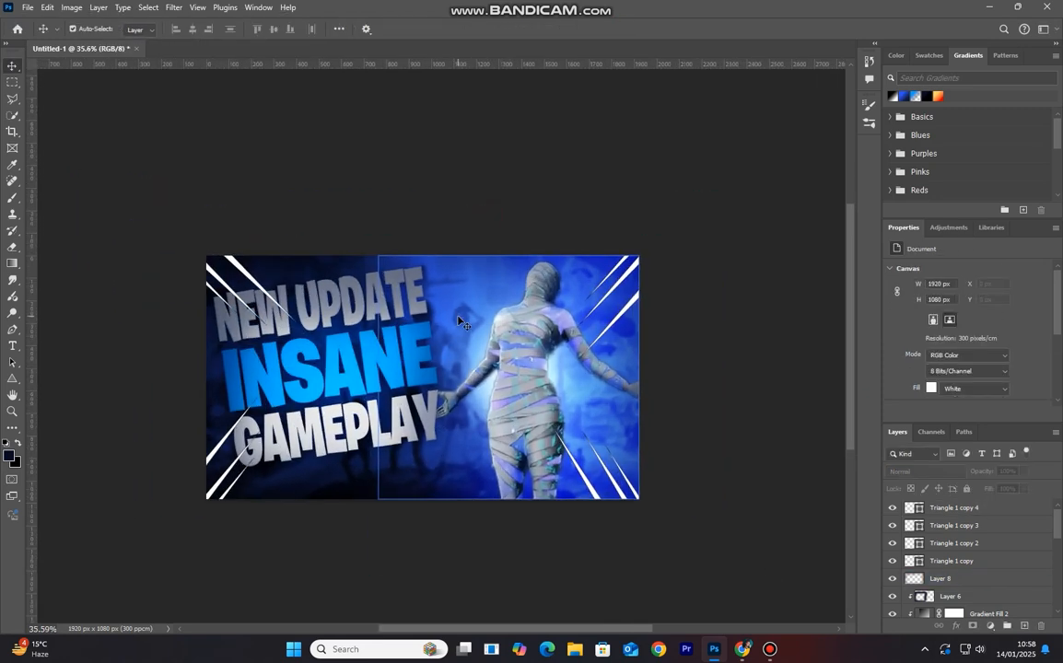
Merge the four corner streak layers into one layer.
left_click(967, 543)
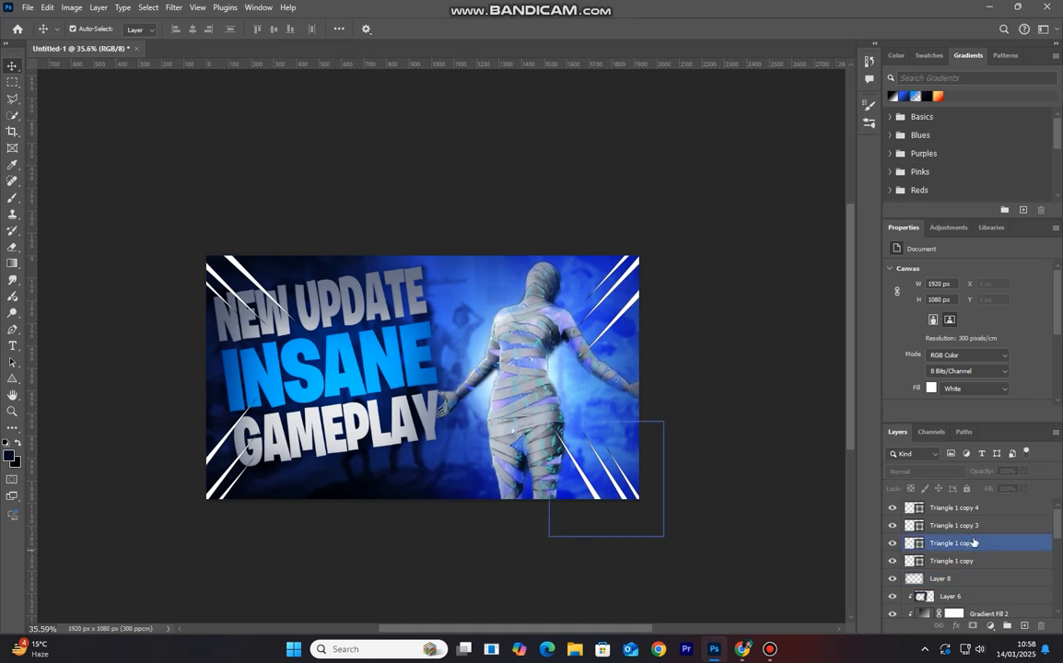
left_click(980, 512)
left_click(992, 561)
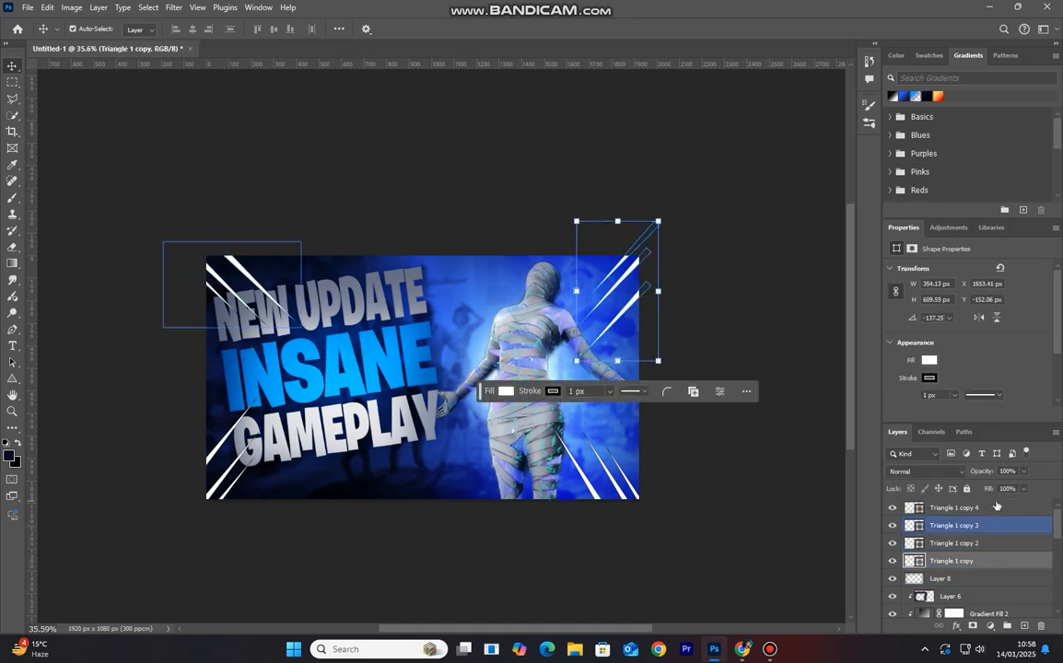
left_click(996, 561, "shift")
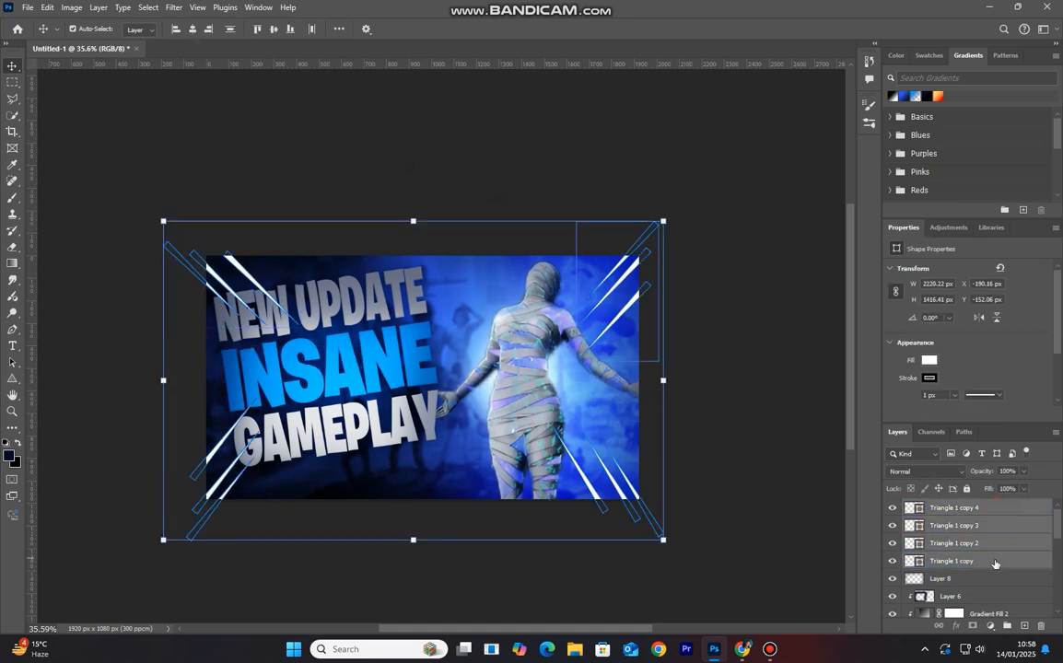
key("ctrl+e")
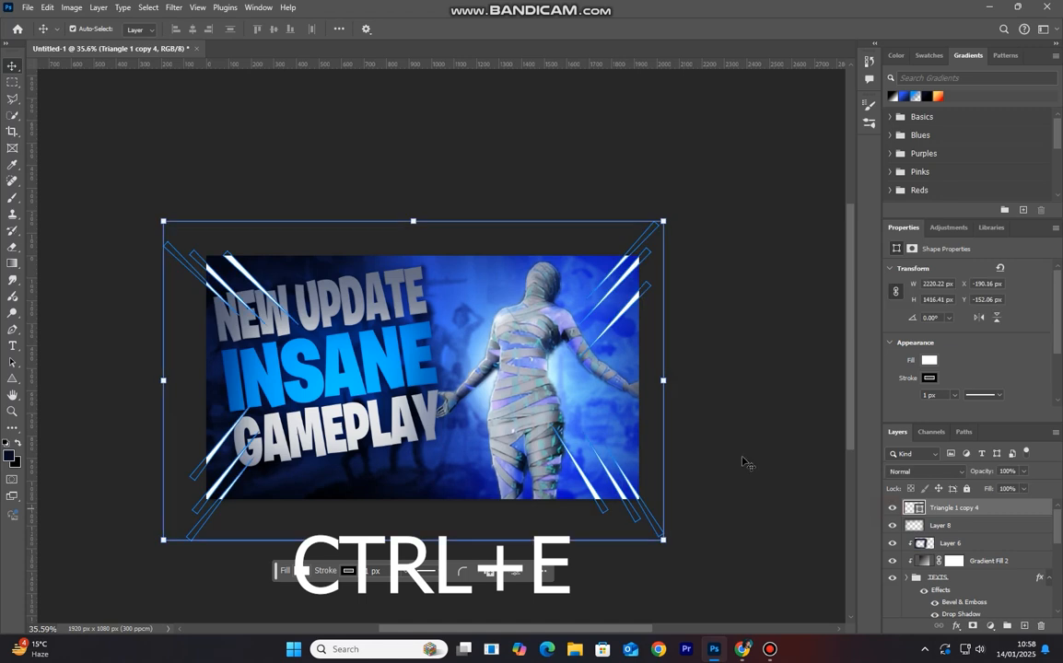
Rasterize the merged streaks and apply a Gaussian Blur with a radius of 8.2 pixels.
left_click(171, 9)
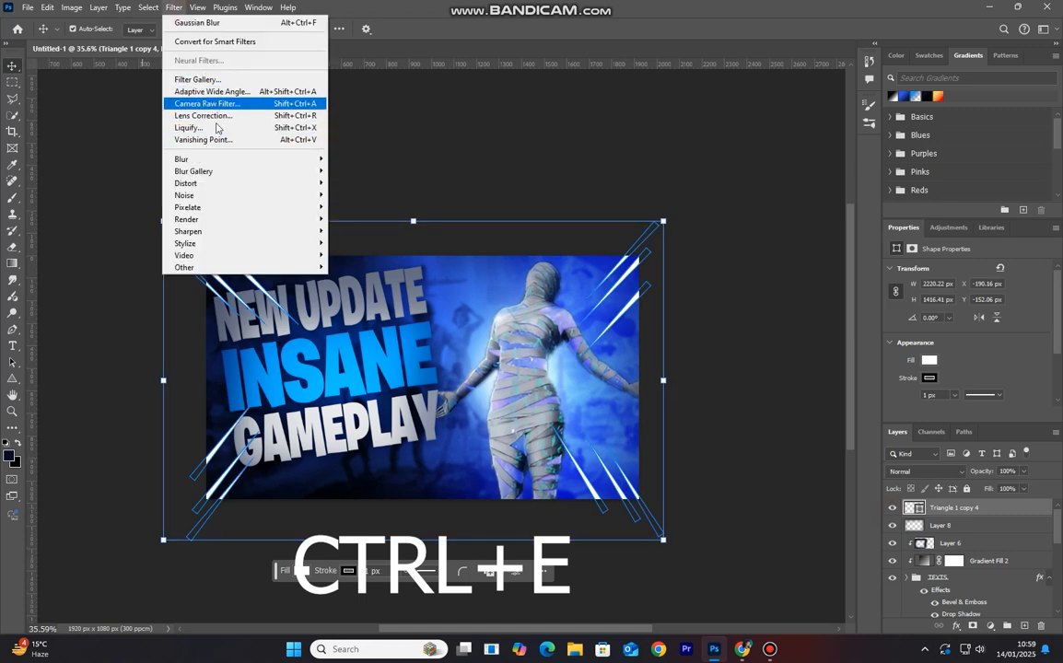
mouse_move(231, 159)
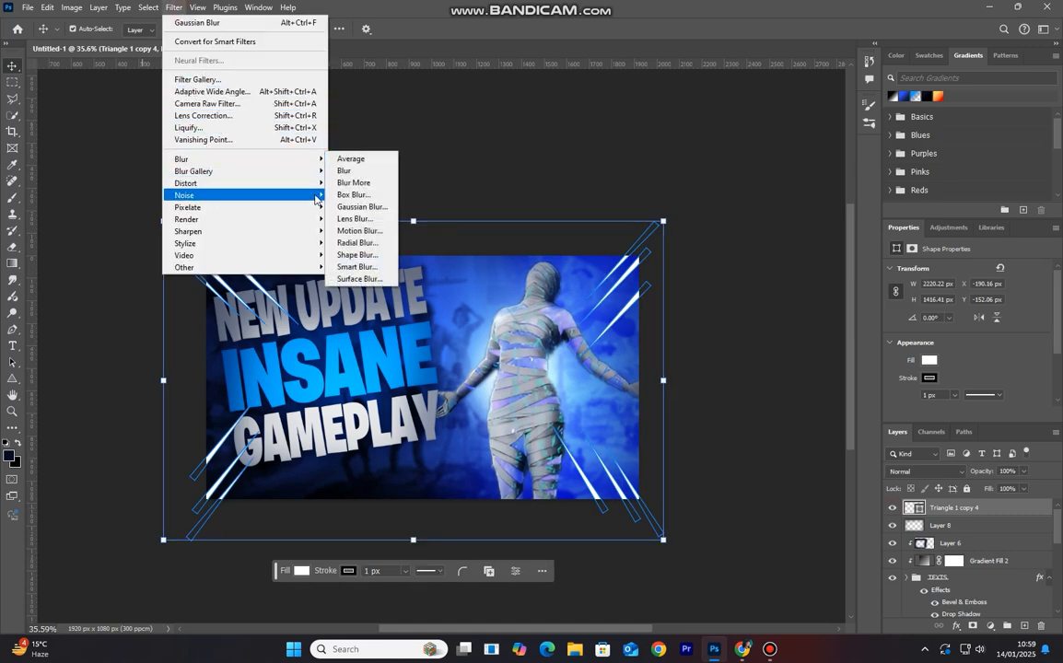
left_click(355, 208)
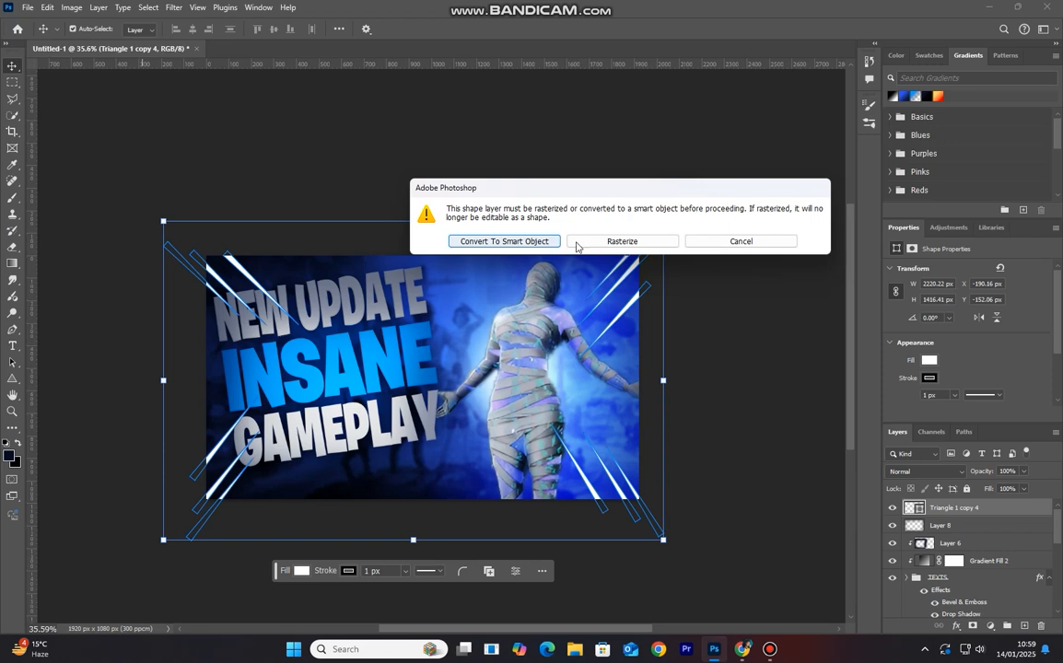
left_click(604, 240)
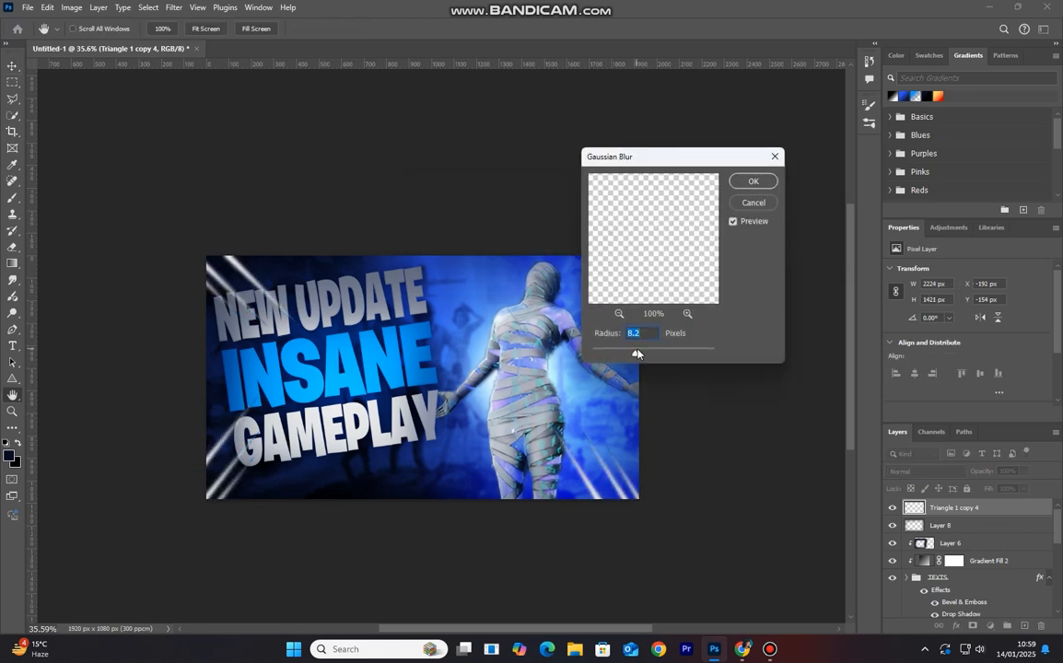
key("Return")
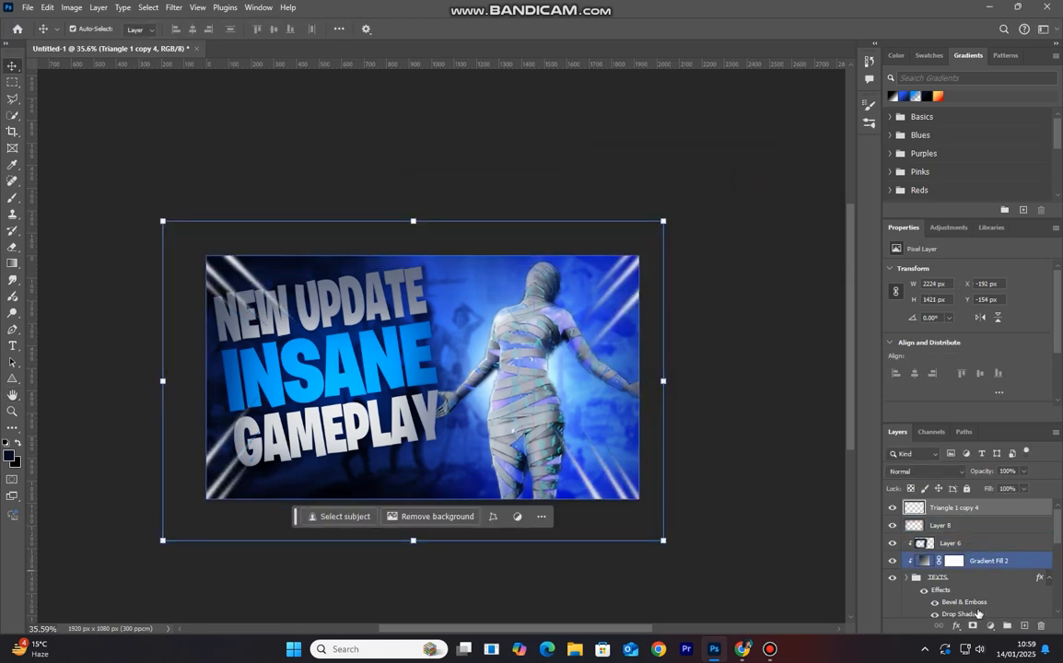
Fade the blurred streaks in all four corners with a soft 500 px Eraser at 20% opacity.
left_click(12, 247)
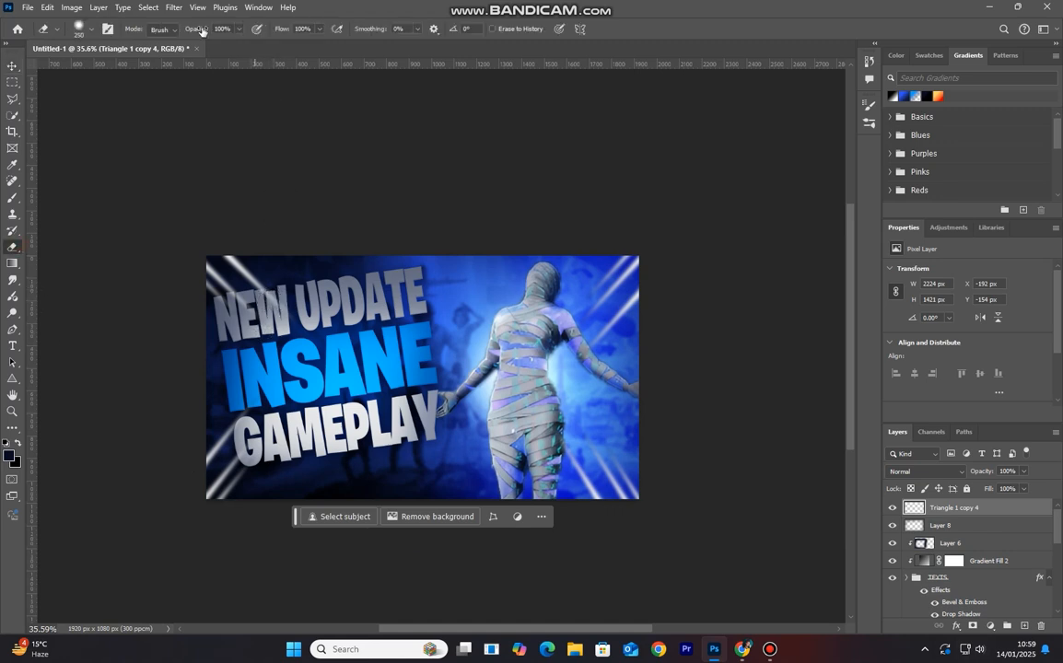
left_click(223, 467)
left_click(222, 461)
left_click(228, 274)
left_click(237, 268)
left_click(608, 273)
left_click(613, 269)
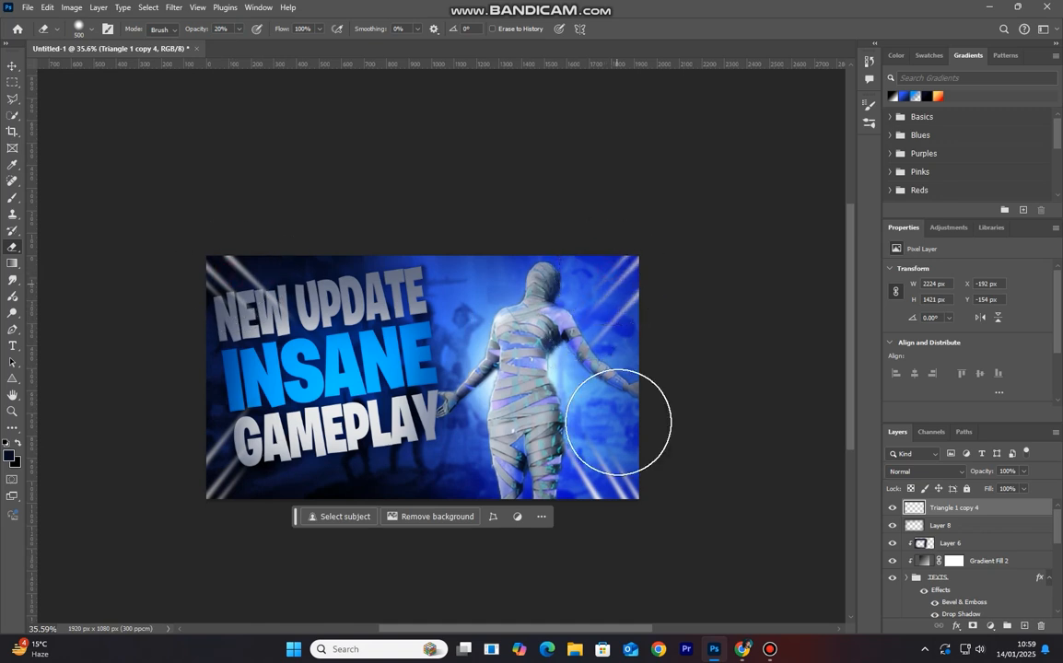
left_click(597, 477)
left_click(615, 497)
left_click(229, 474)
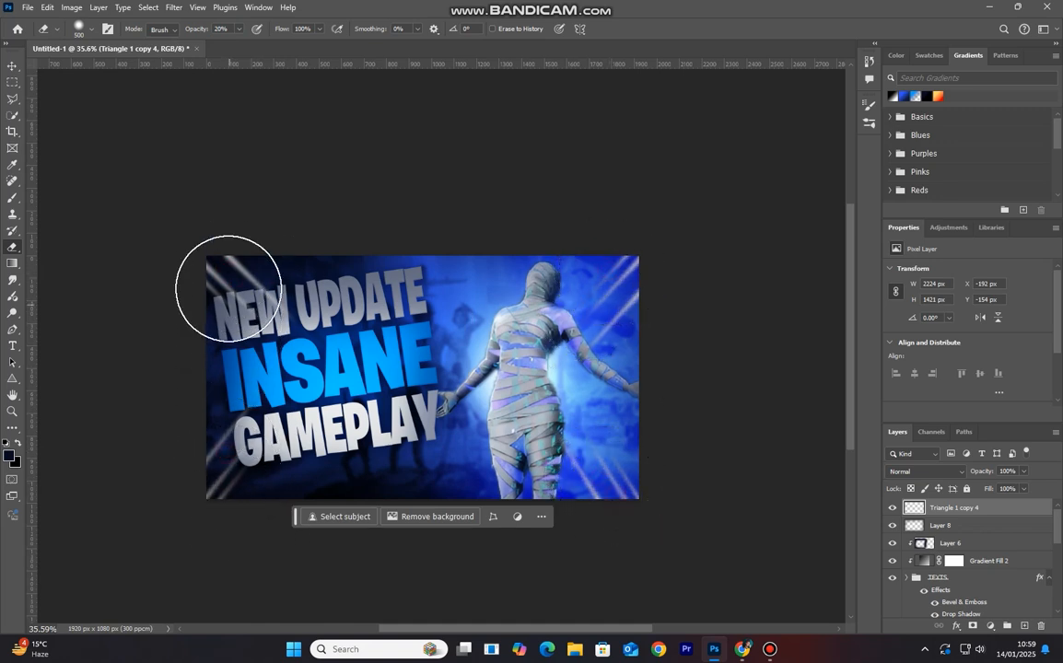
left_click(228, 287)
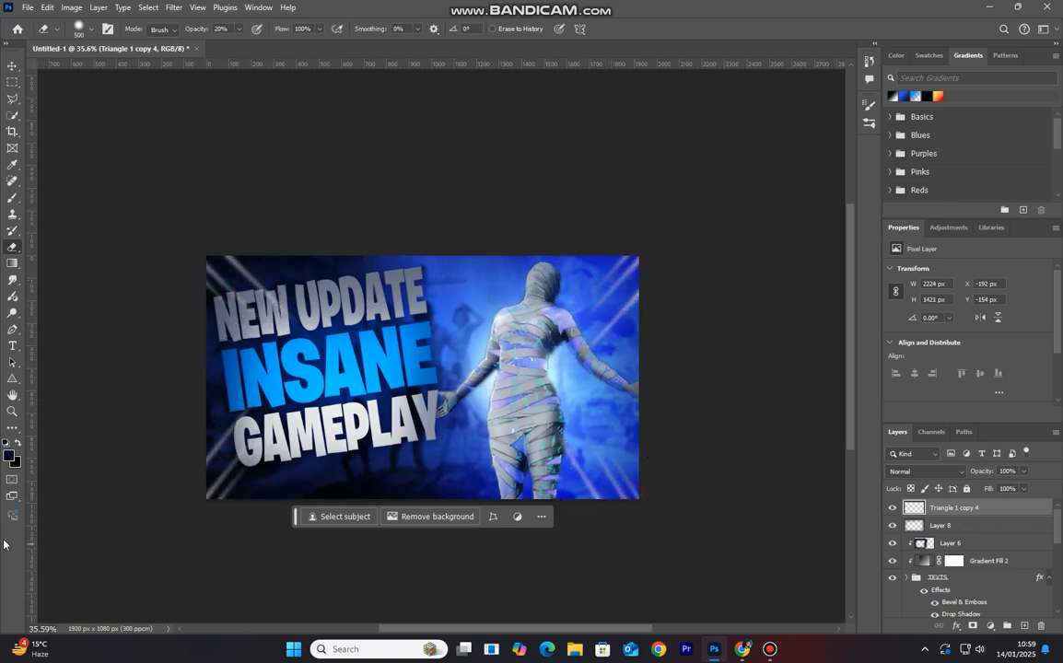
key("v")
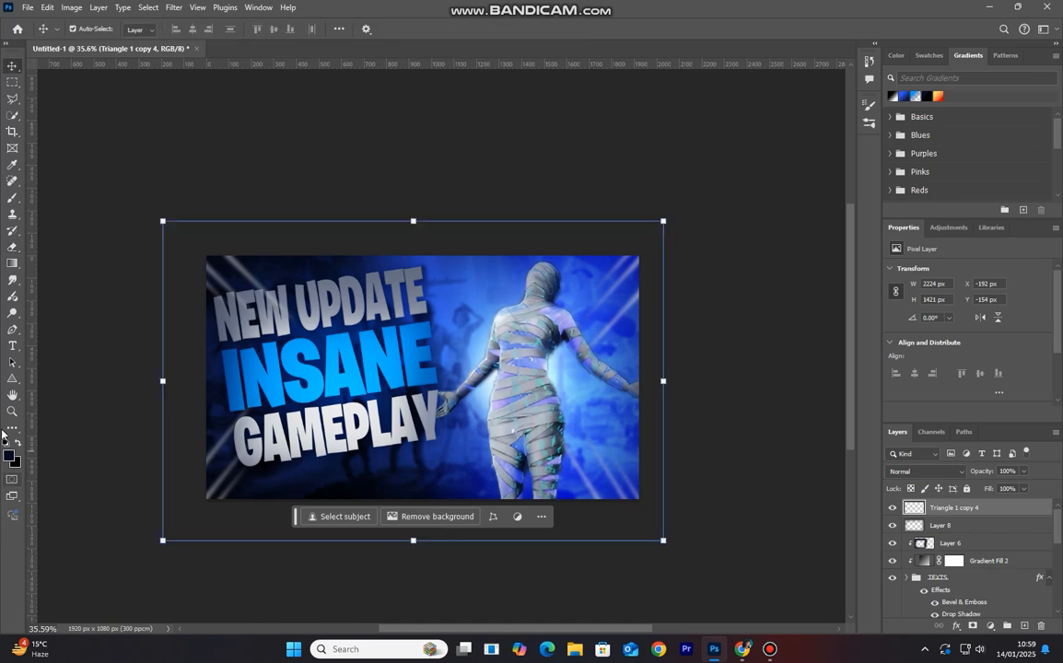
Bring the masked golden helmet badge from the other open image into the thumbnail, over the mummy's legs.
scroll(306, 319, "down", 4)
scroll(417, 432, "up", 2)
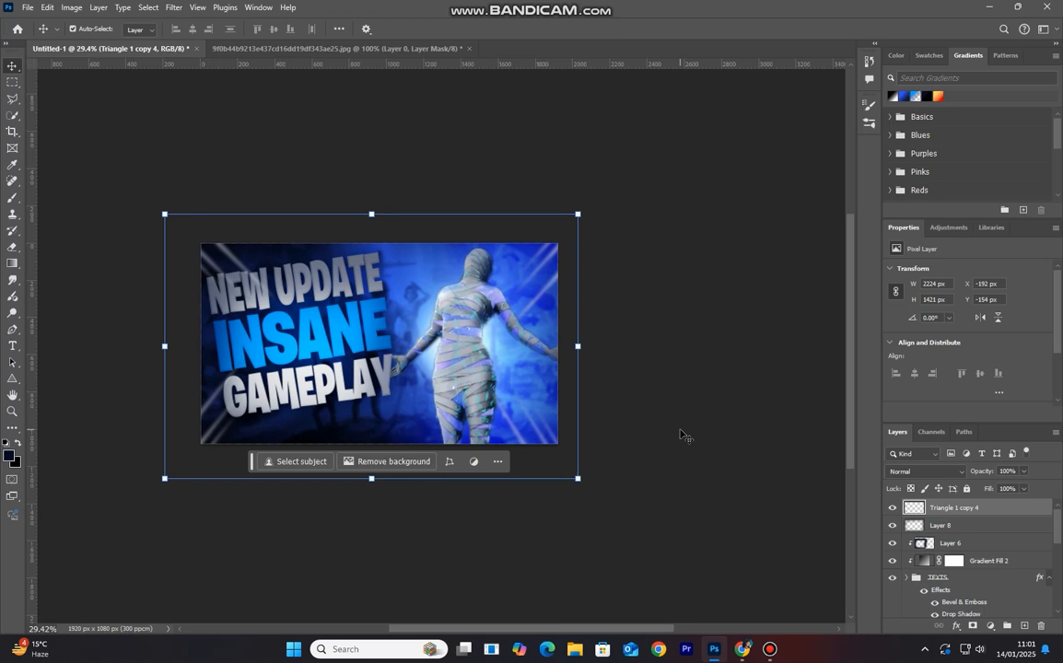
left_click(313, 48)
left_click_drag(318, 235, 452, 396)
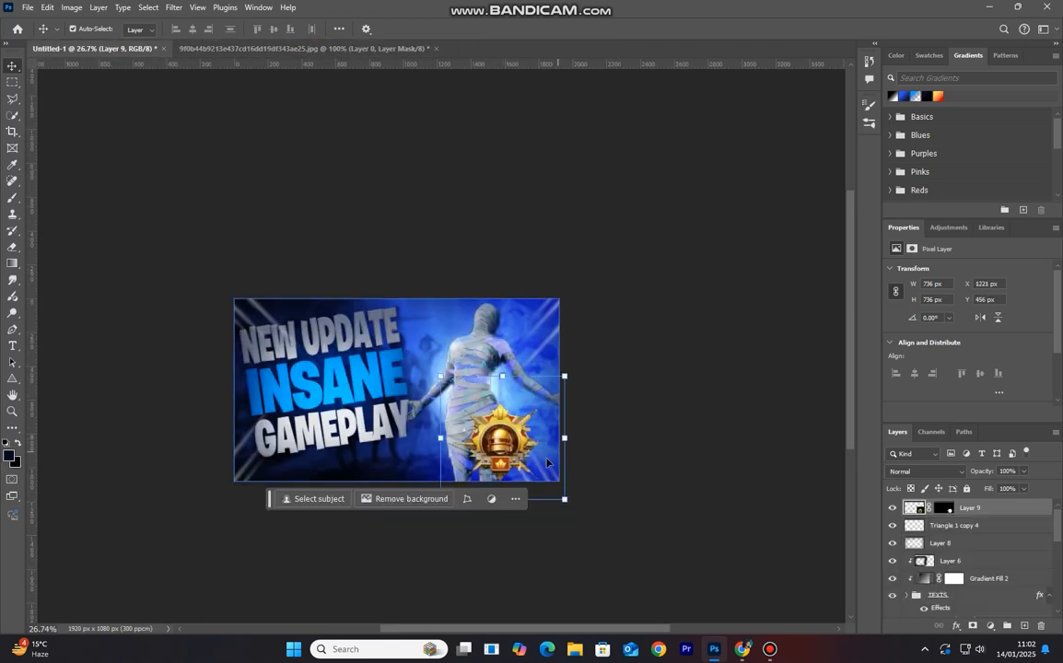
Move the golden badge layer directly beneath the blurred streaks layer and select the streaks layer.
mouse_move(1004, 514)
left_mouse_down()
mouse_move(1004, 569)
mouse_move(1003, 534)
left_mouse_up()
left_click(592, 522)
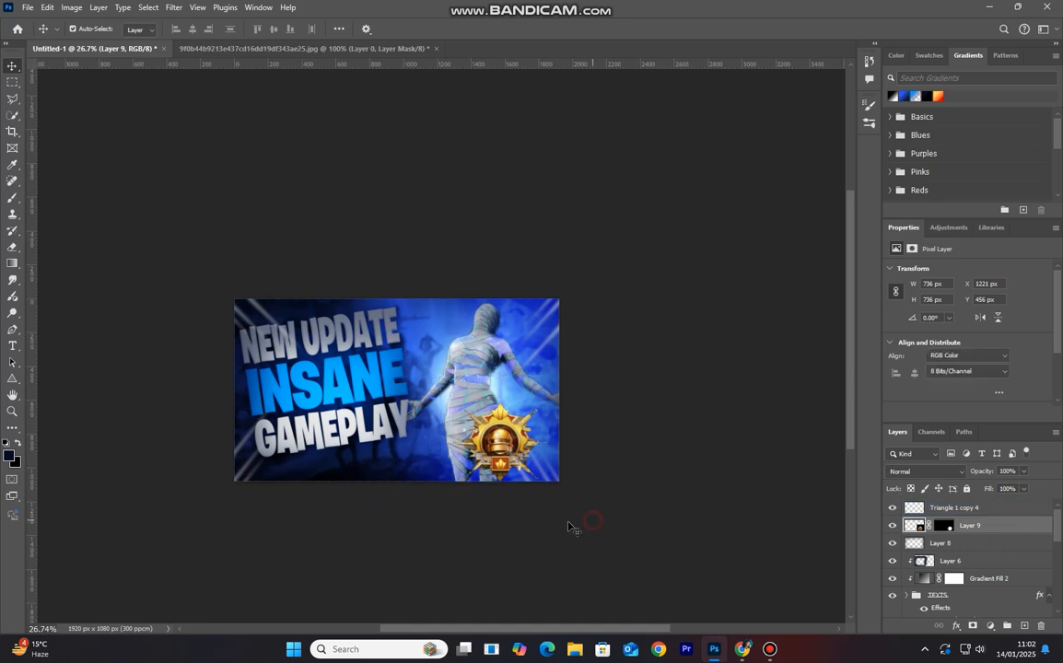
left_click(549, 475)
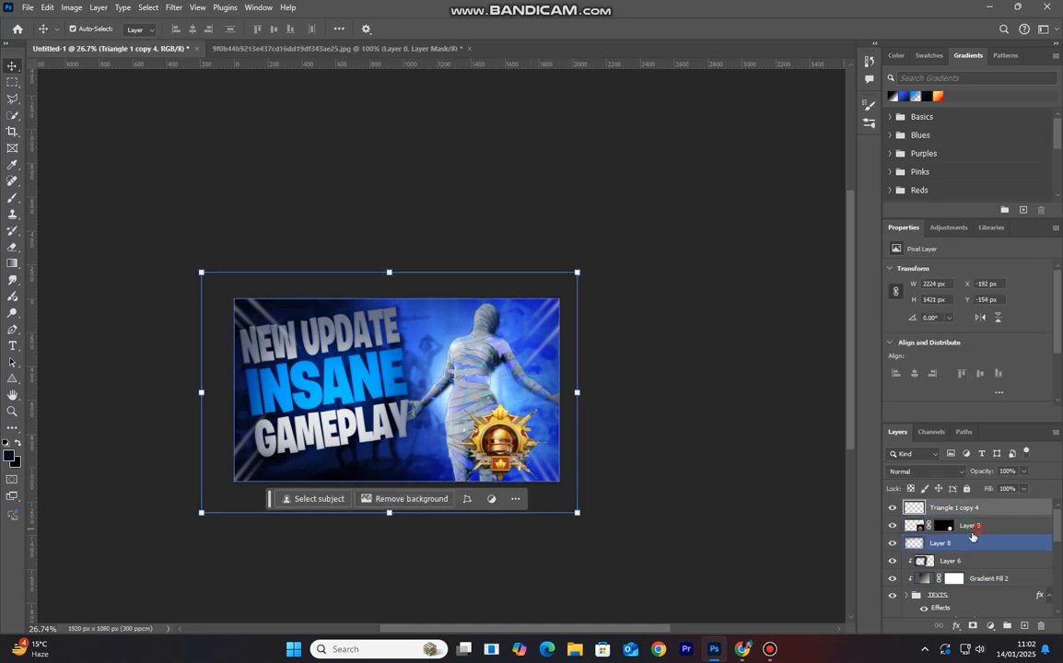
Enlarge and tilt the golden badge and place it partly past the canvas's bottom edge between the headline and the mummy.
left_click(978, 530)
left_click_drag(567, 501, 627, 466)
left_click_drag(579, 449, 474, 496)
key("Return")
left_click_drag(409, 470, 404, 461)
scroll(589, 493, "up", 3)
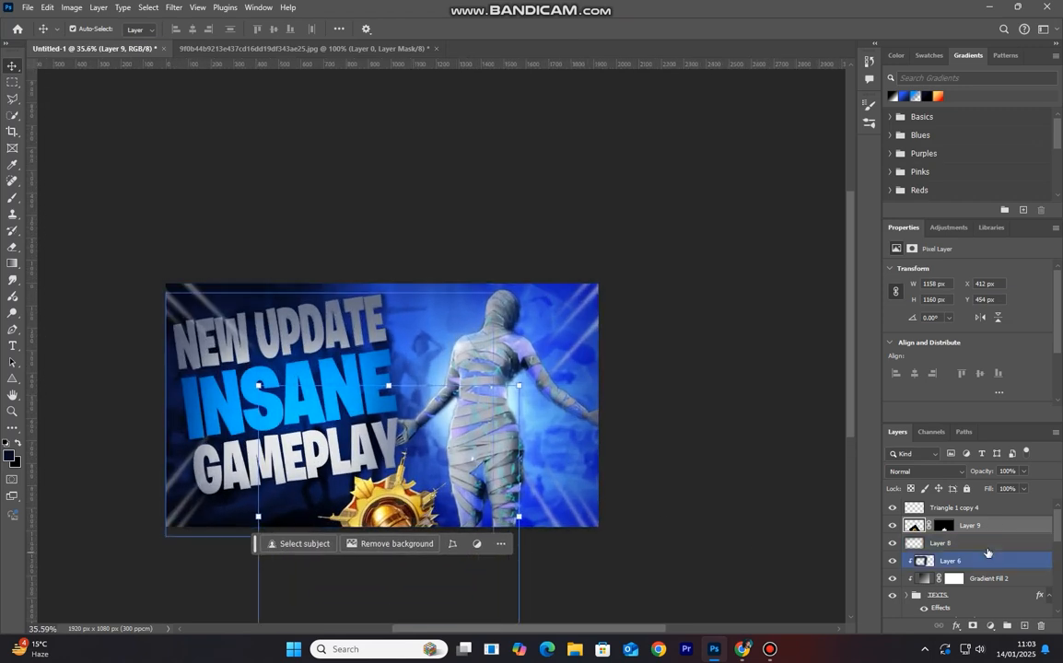
Apply a Motion Blur with a -50° angle and 21-pixel distance to the golden badge layer.
left_click(182, 8)
mouse_move(277, 160)
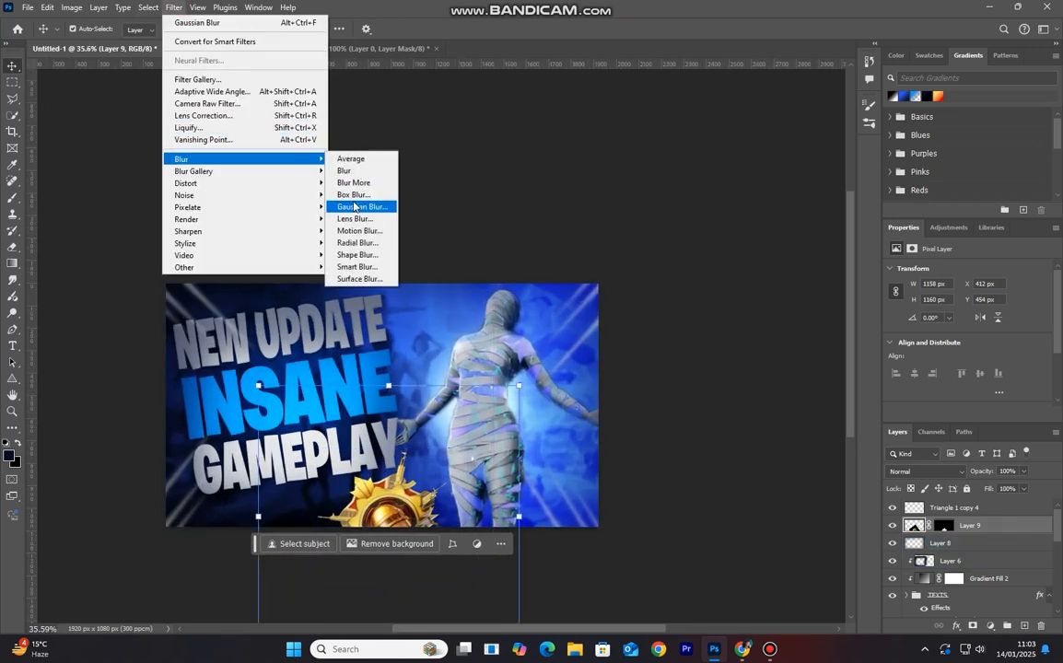
left_click(341, 230)
left_click_drag(817, 393, 803, 395)
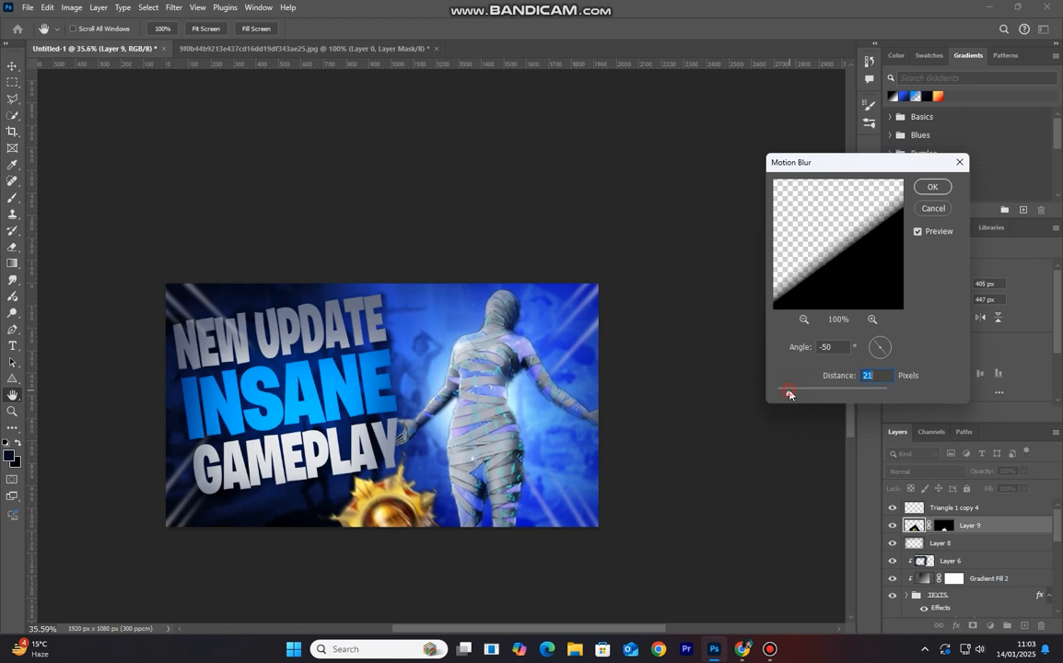
left_click(934, 209)
left_click(669, 476)
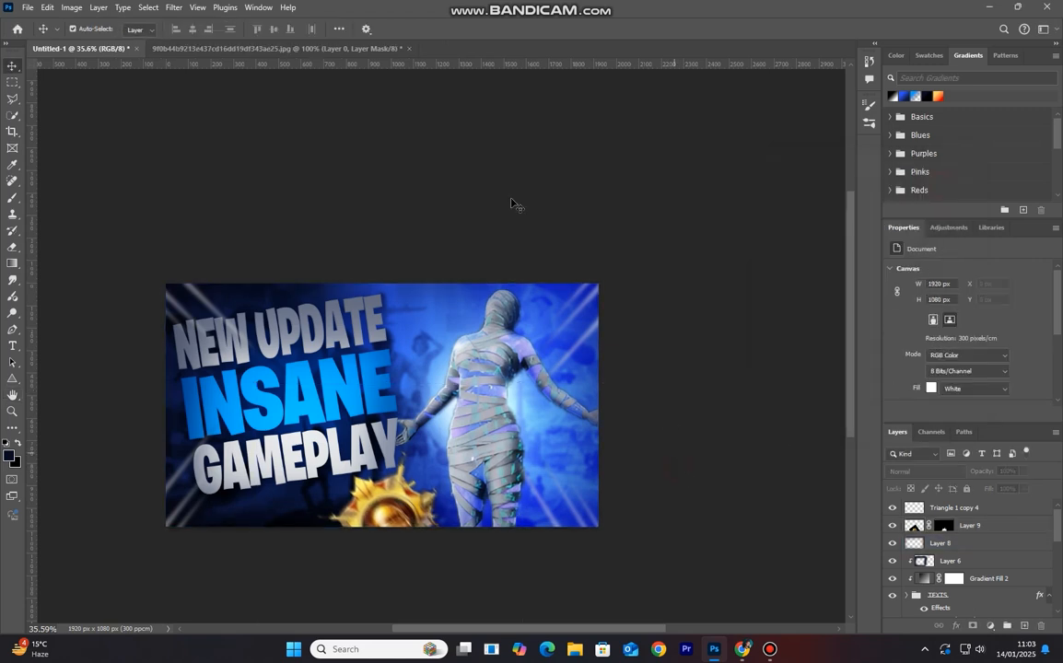
Close the badge source image without saving and open HD-wallpaper-pubg-uc-legend-uc-logo-wall (1).jpg.
left_click(409, 53)
key("n")
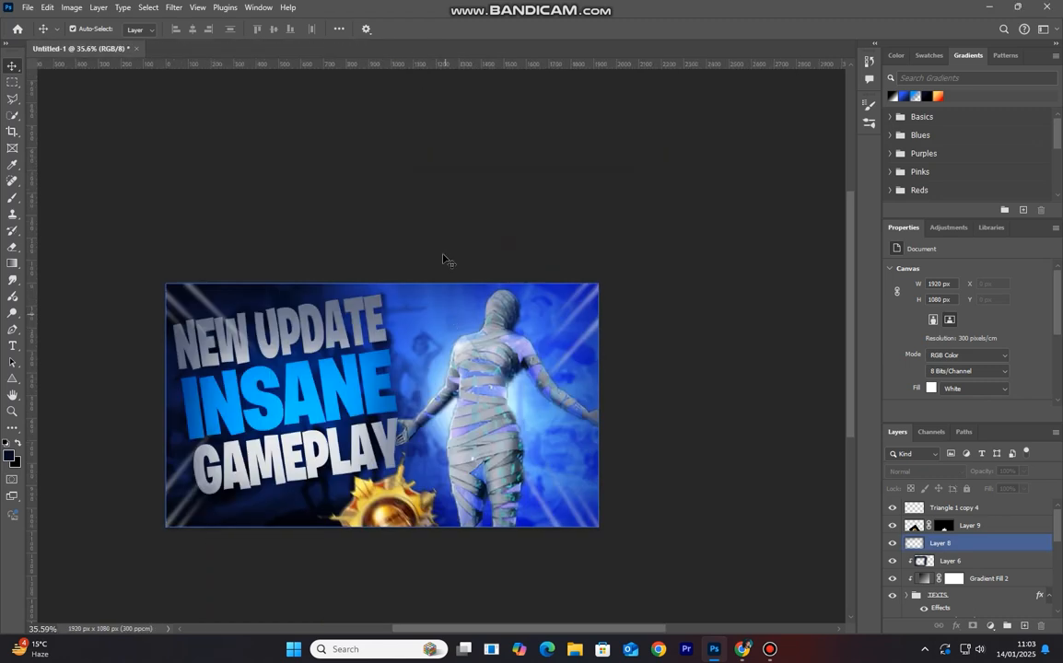
key("ctrl+0")
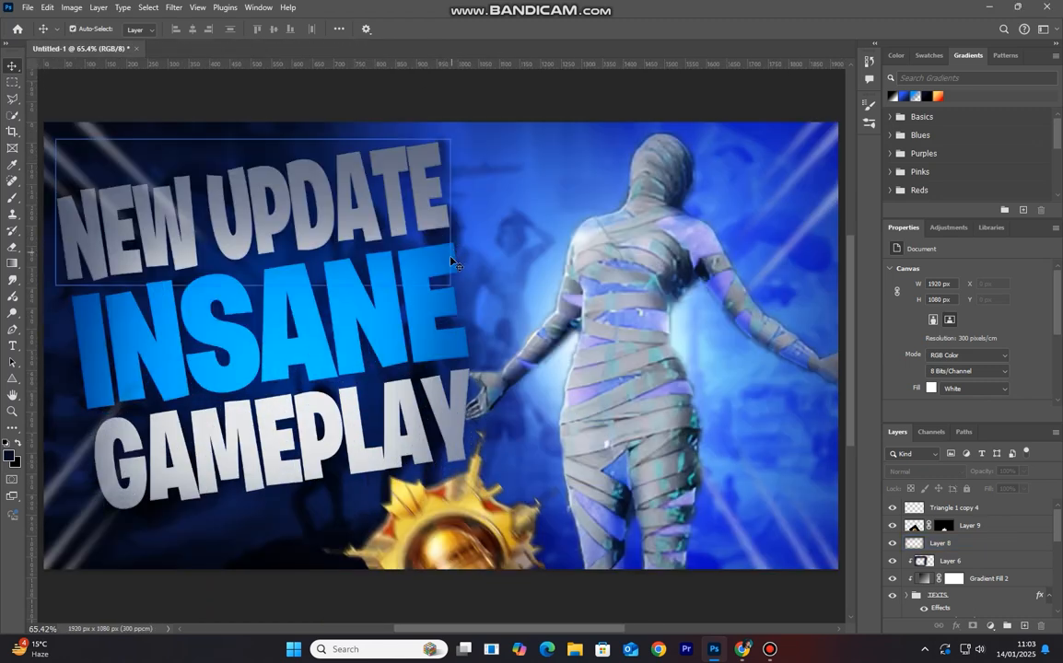
scroll(452, 276, "down", 5)
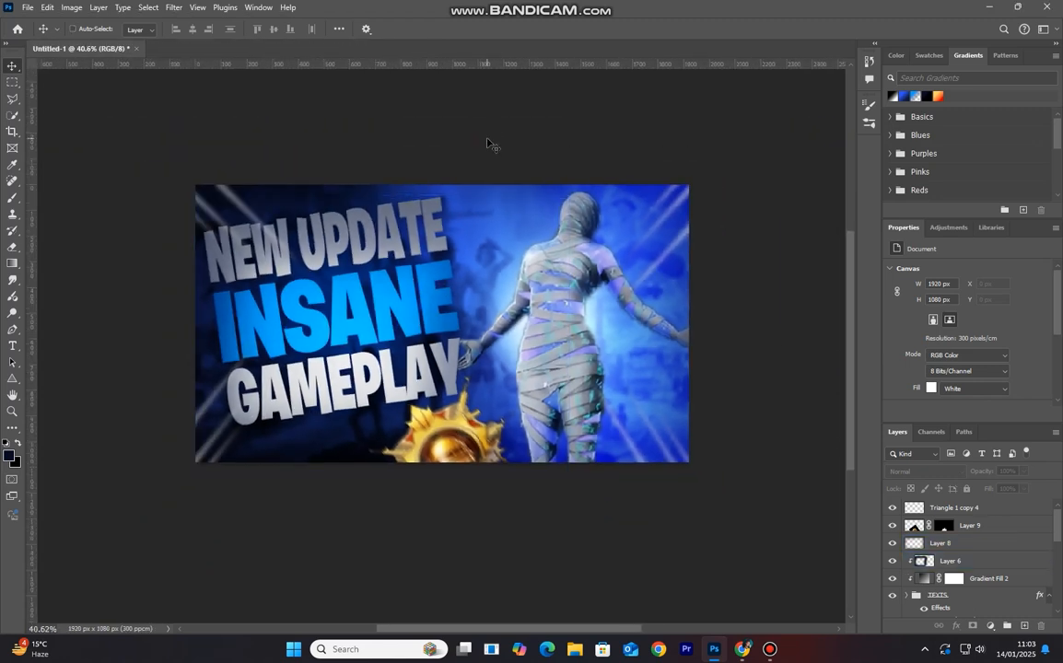
key("ctrl+o")
scroll(368, 356, "down", 5)
double_click(349, 292)
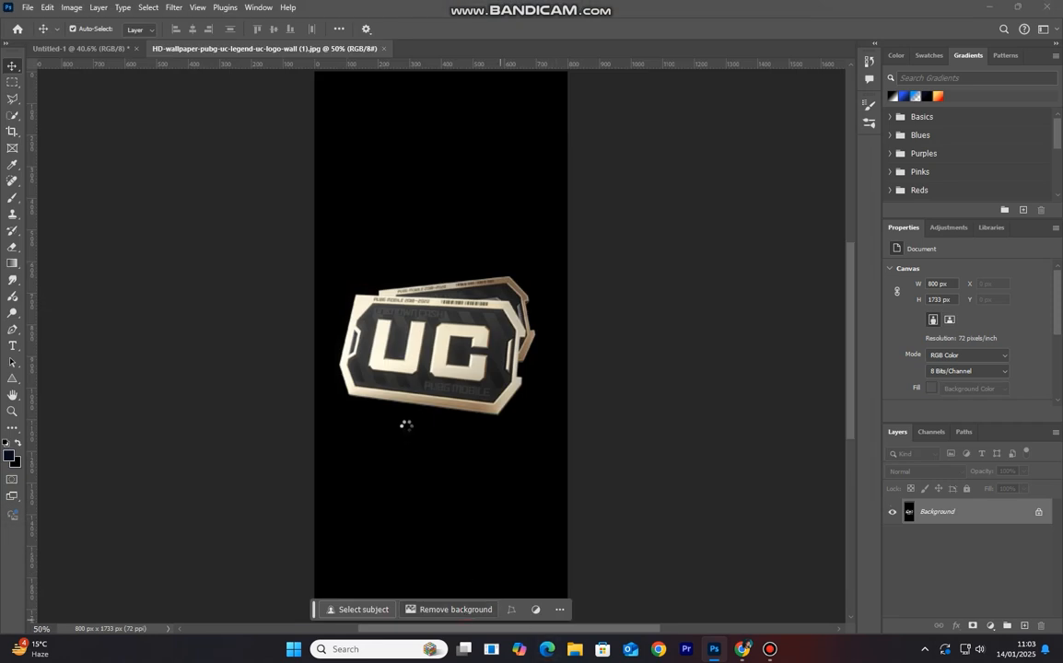
Cut out the UC tickets and add them to the thumbnail's upper edge beside the mummy's head, scaled to 39.90% and rotated -53.80°.
left_click_drag(366, 382, 382, 293)
left_click_drag(463, 259, 470, 257)
left_click_drag(474, 257, 502, 236)
left_click_drag(586, 288, 448, 301)
left_click_drag(435, 310, 357, 200)
left_click_drag(396, 248, 455, 177)
left_click_drag(367, 211, 520, 223)
left_click_drag(562, 266, 506, 250)
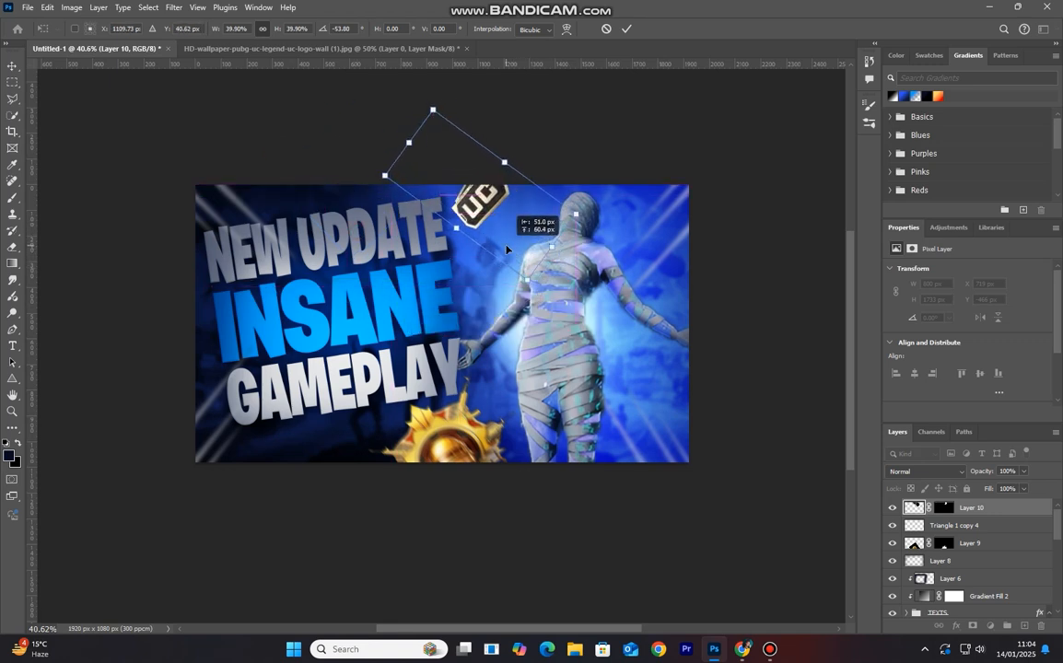
left_click(626, 29)
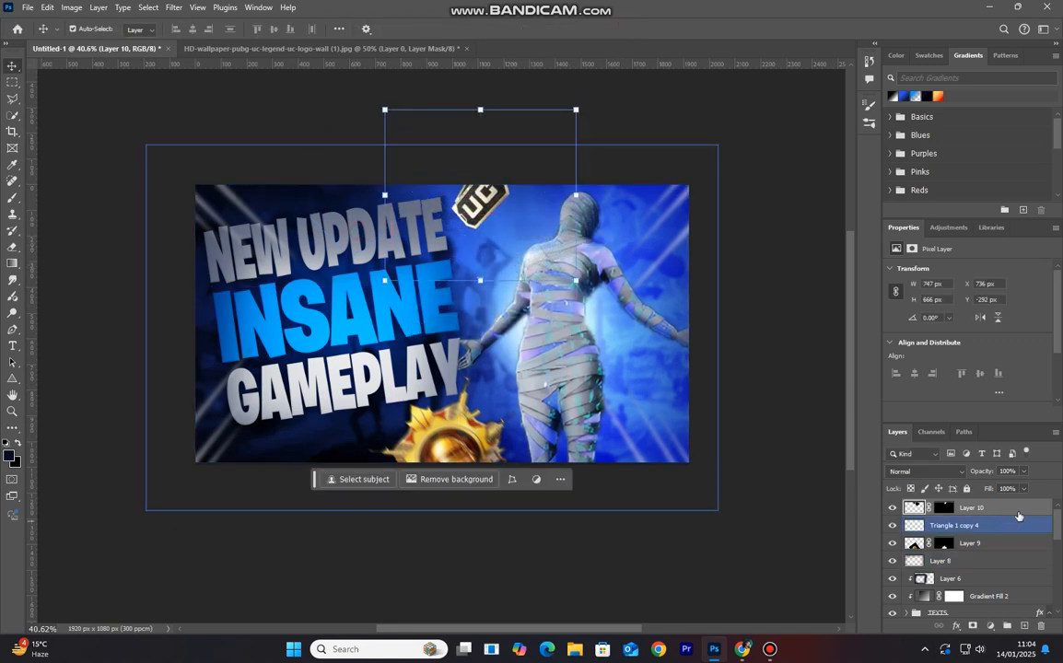
Apply a Motion Blur with a -50° angle and 21-pixel distance to the UC ticket layer.
left_click(174, 7)
mouse_move(201, 171)
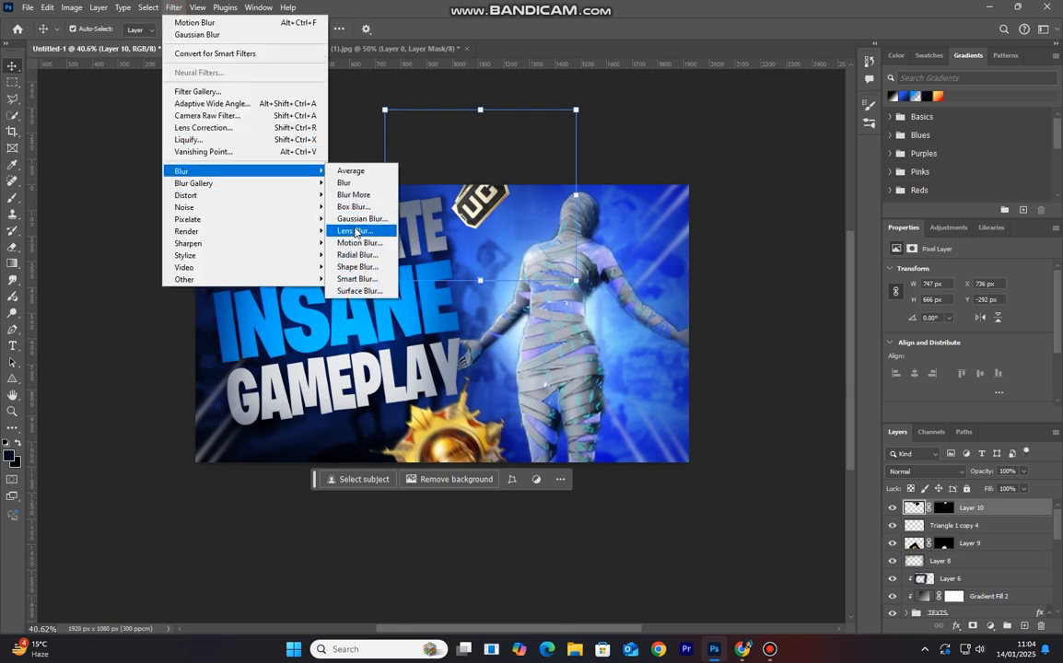
left_click(327, 242)
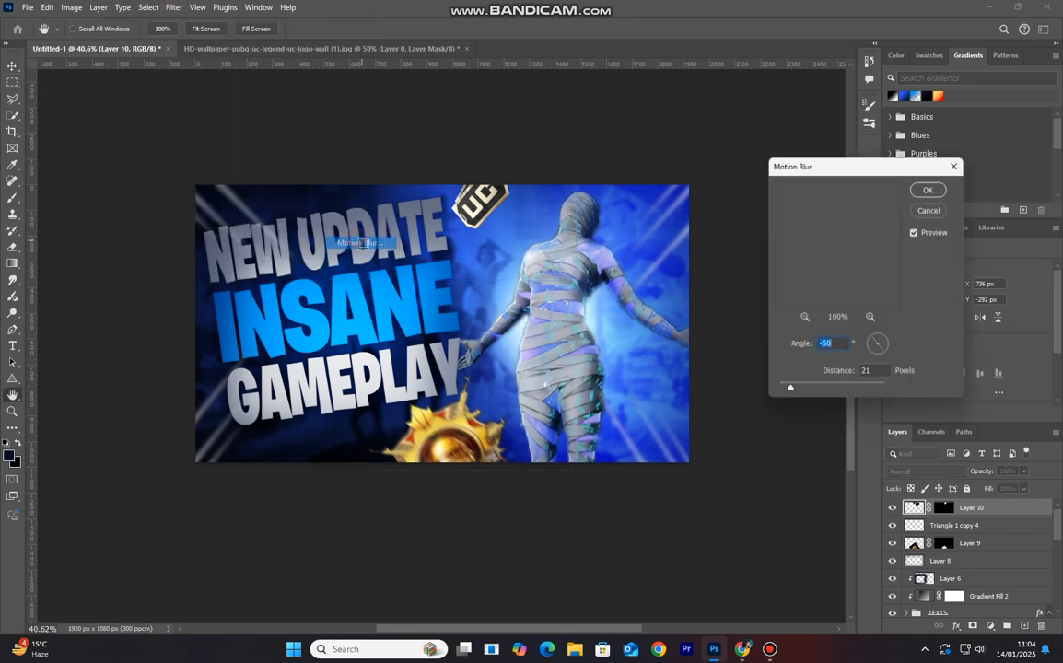
left_click(932, 188)
scroll(705, 419, "down", 1)
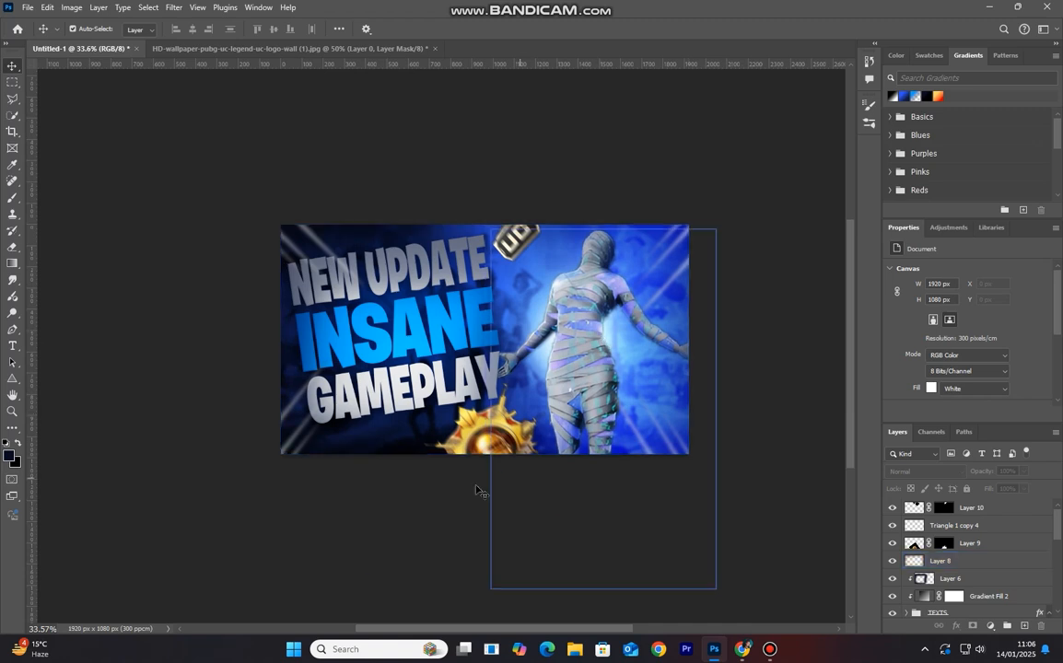
left_click(491, 440)
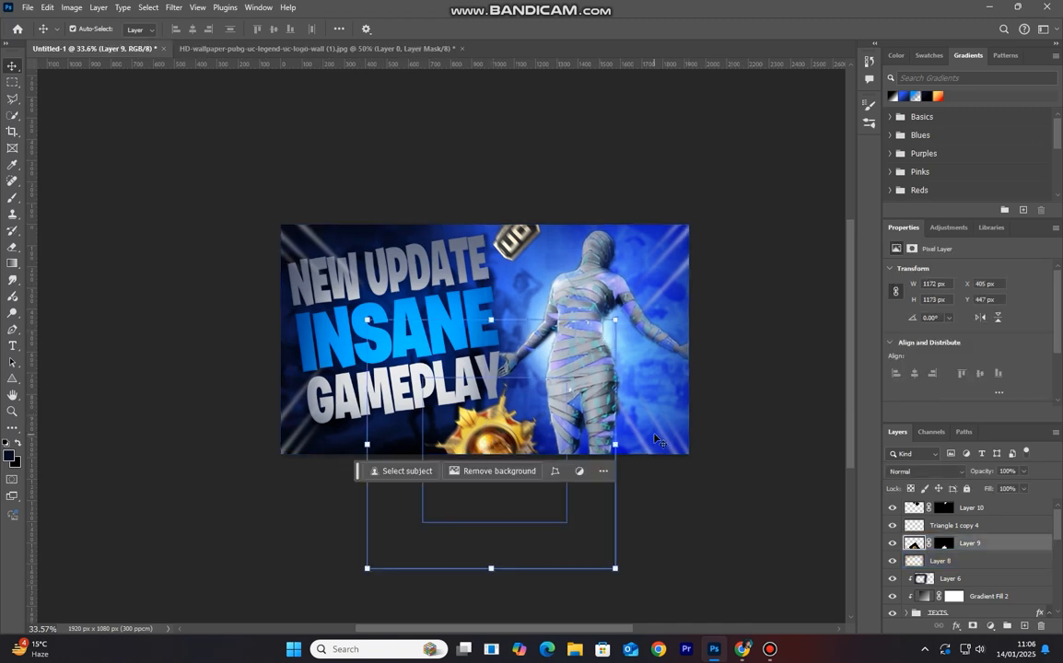
left_click(767, 389)
left_click(1026, 508)
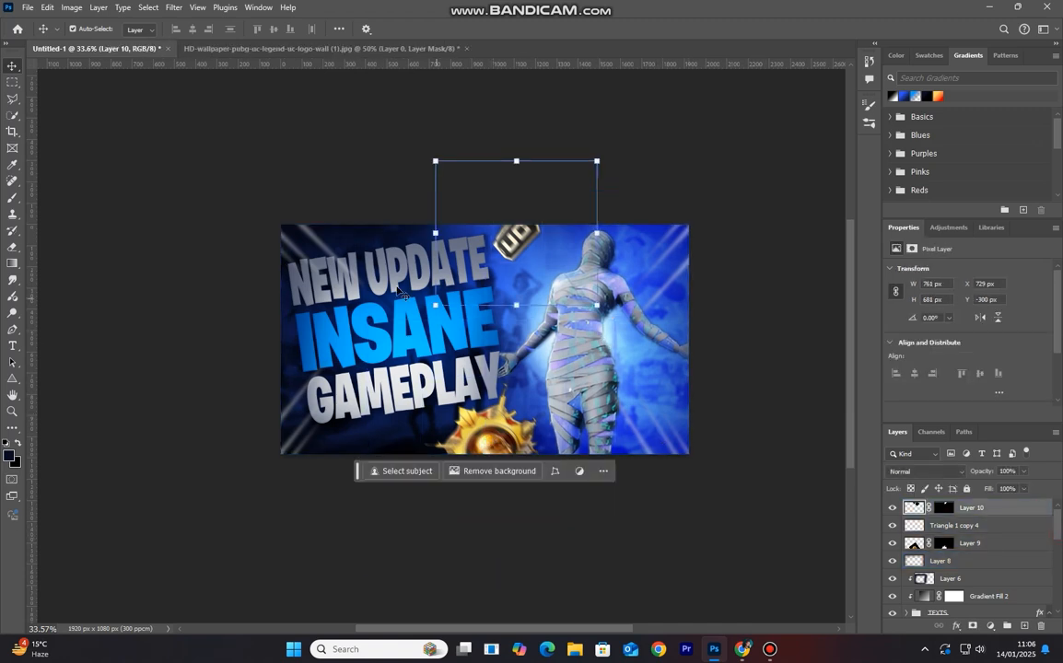
Close the UC source image without saving it.
left_click(267, 49)
left_click(467, 51)
left_click(534, 240)
Place the Lightning image as an embedded object in the thumbnail and set its blend mode to Screen.
left_click(28, 6)
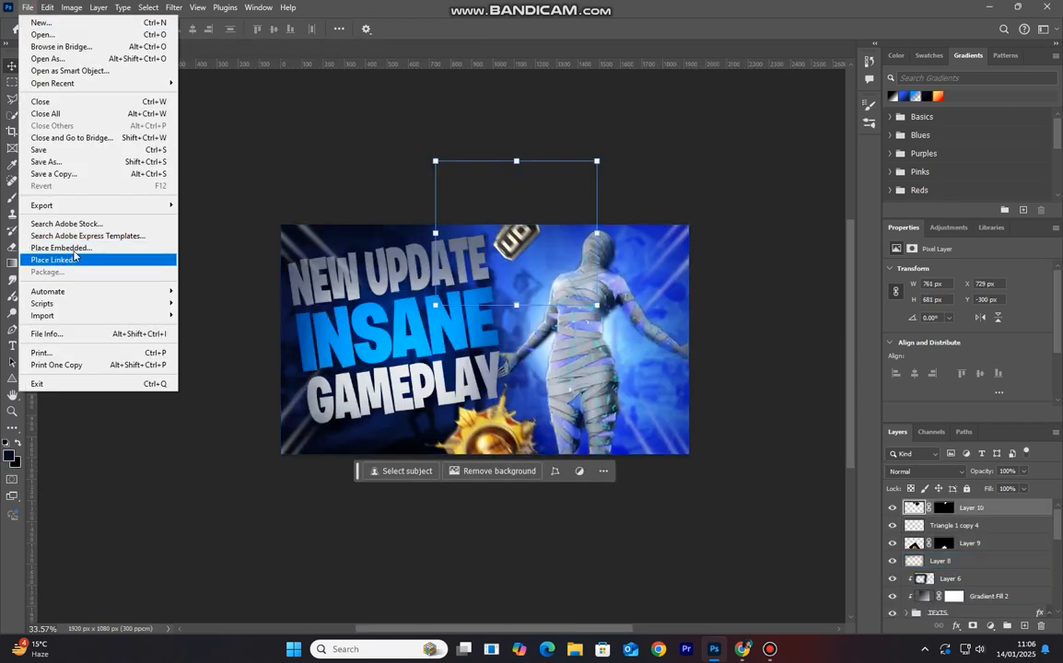
left_click(72, 247)
double_click(147, 134)
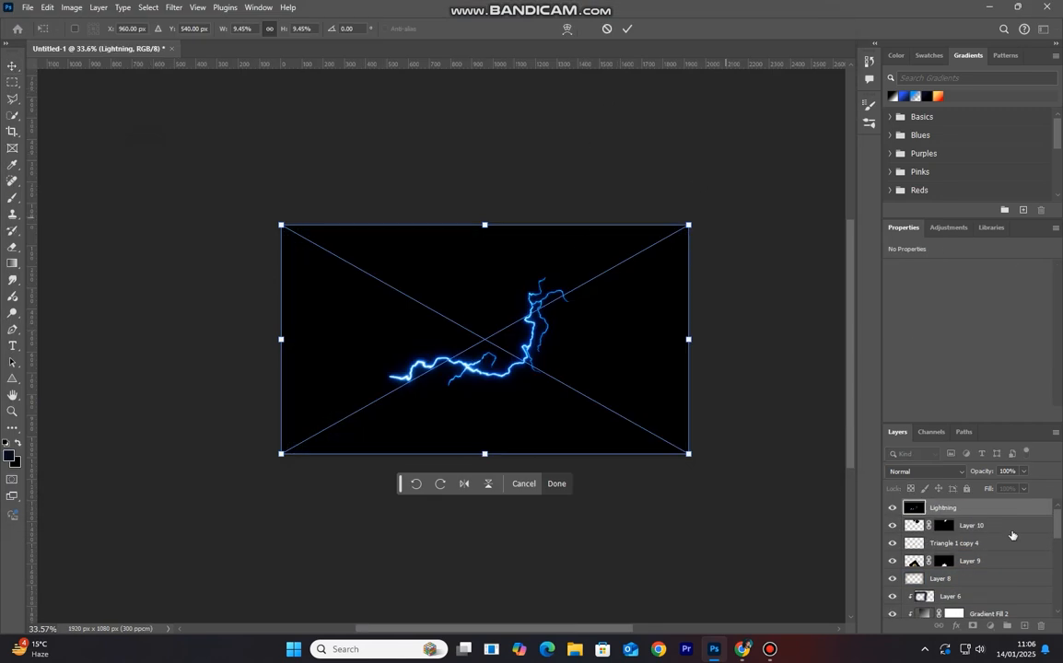
left_click(945, 471)
left_click(912, 373)
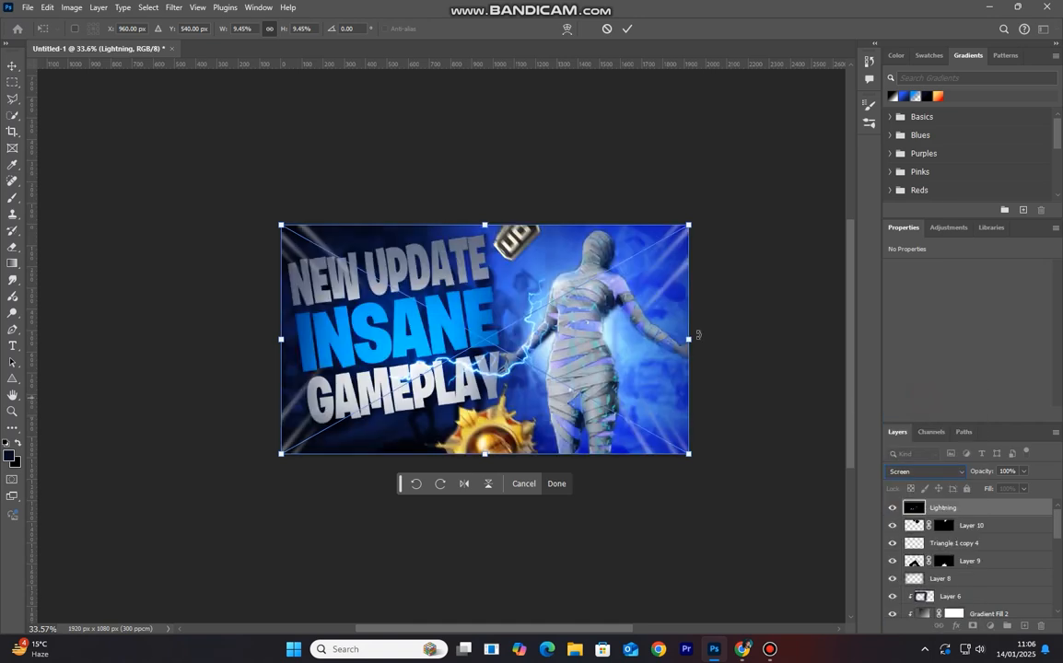
Rotate the lightning 21.41°, scale it to 16.19% and place the bolt across the mummy.
left_click_drag(716, 325, 673, 398)
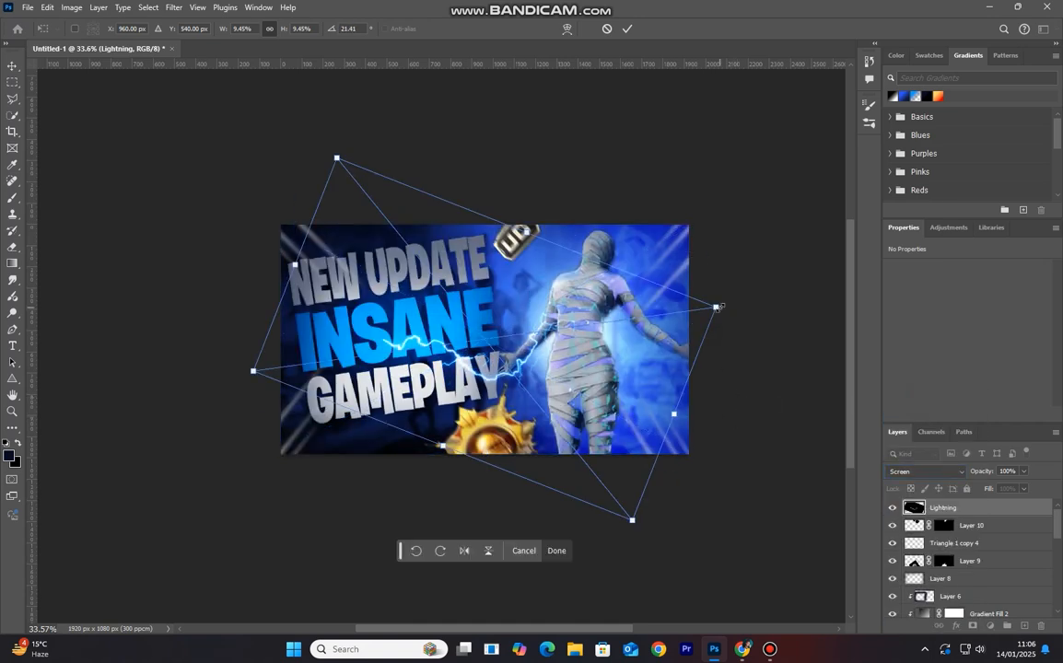
left_click_drag(716, 307, 594, 232)
scroll(478, 436, "down", 7)
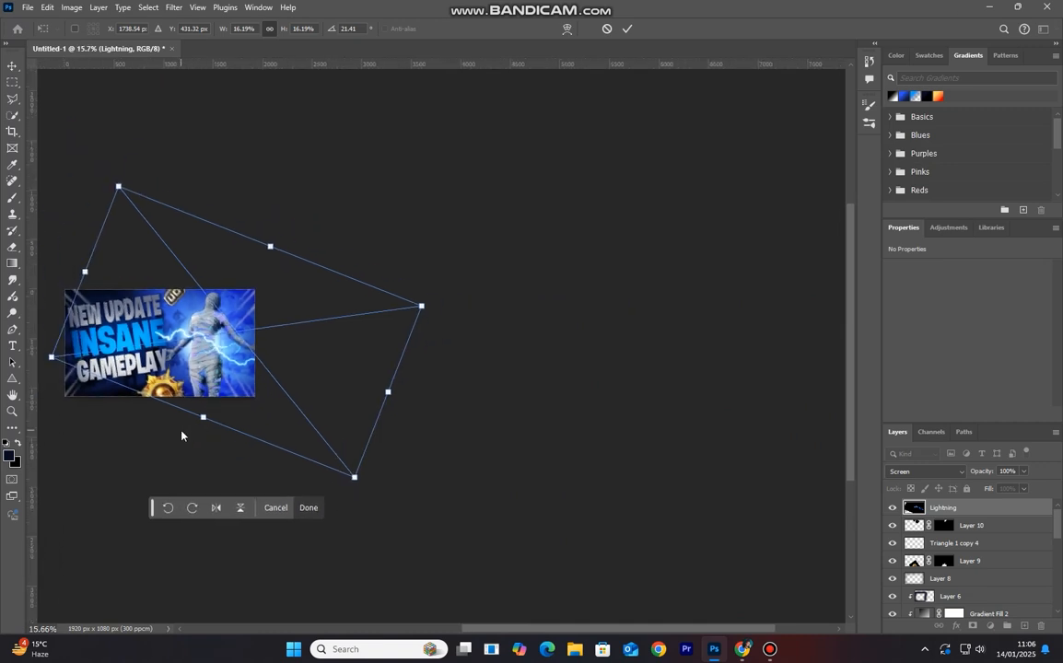
key("Return")
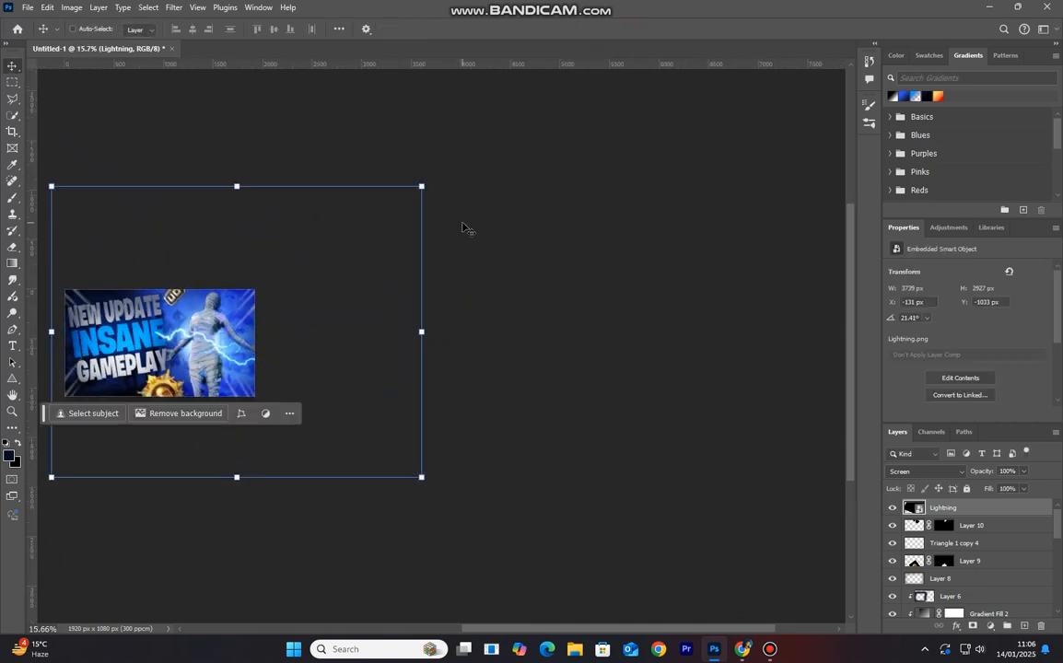
scroll(466, 230, "up", 3)
scroll(500, 448, "up", 4)
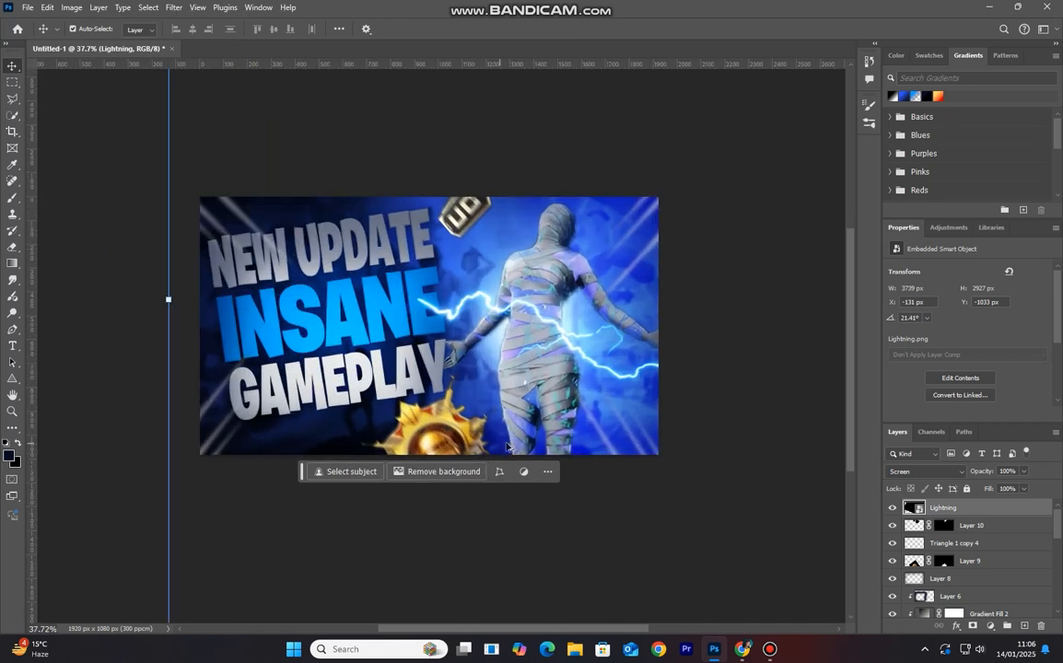
scroll(242, 495, "down", 6)
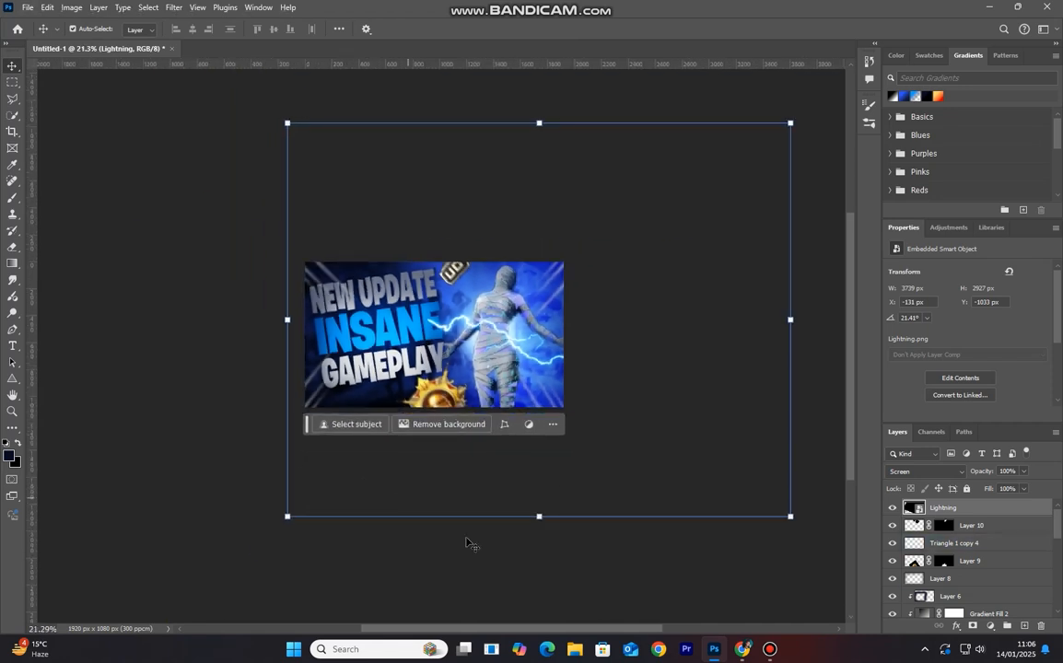
Transform the lightning to 18.53% scale and -15.31° rotation so the bolt runs from the headline behind the mummy to the upper edge.
left_click(545, 535)
left_click(526, 378)
left_click(586, 383)
left_click(554, 359)
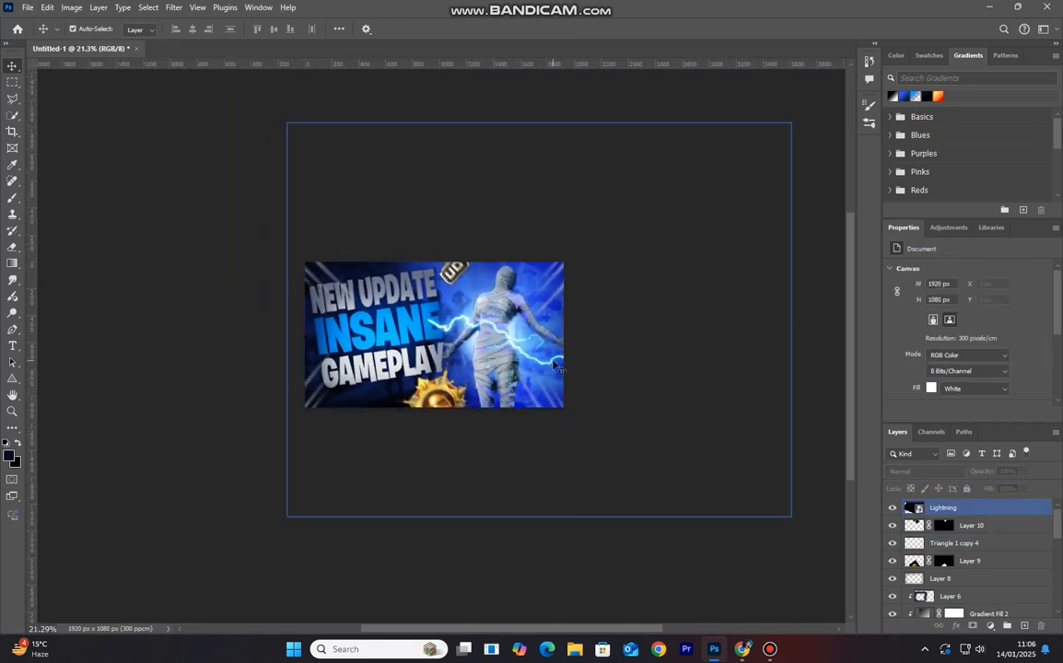
key("ctrl+t")
left_click_drag(591, 512, 530, 391)
left_click_drag(596, 444, 559, 395)
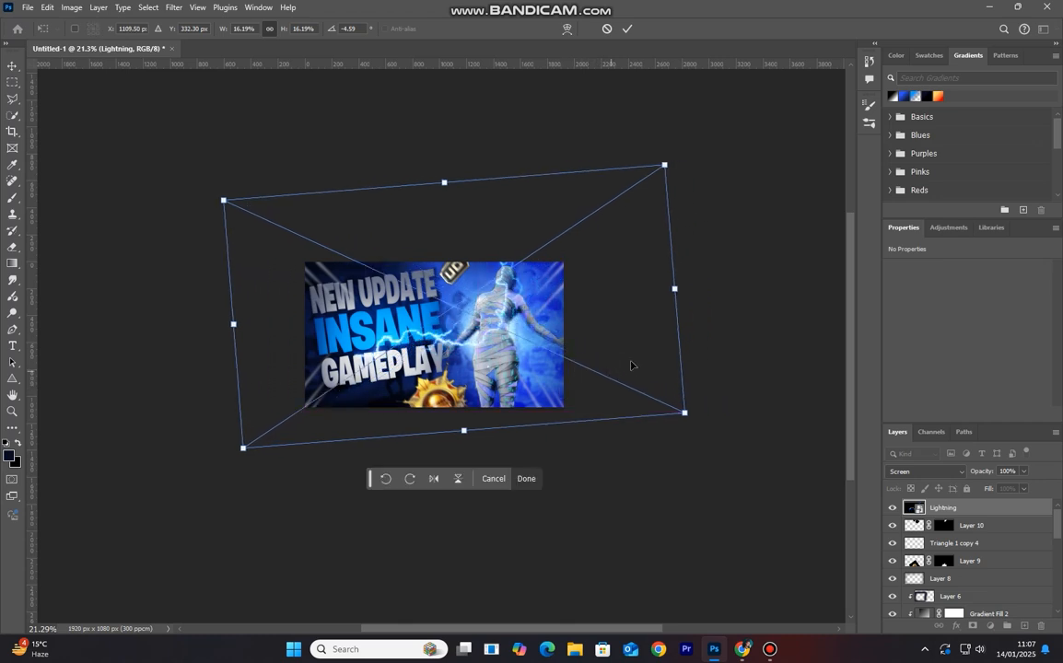
left_click_drag(664, 165, 726, 124)
left_click_drag(671, 230, 672, 235)
left_click_drag(686, 427, 728, 416)
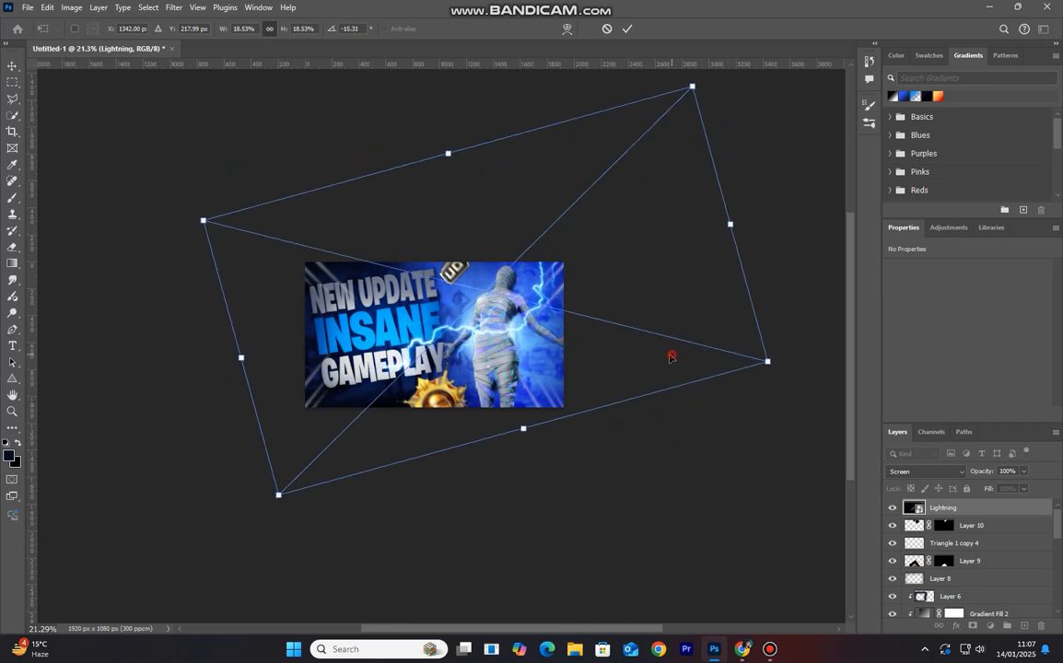
left_click_drag(673, 361, 666, 358)
left_click(627, 28)
scroll(505, 383, "up", 6)
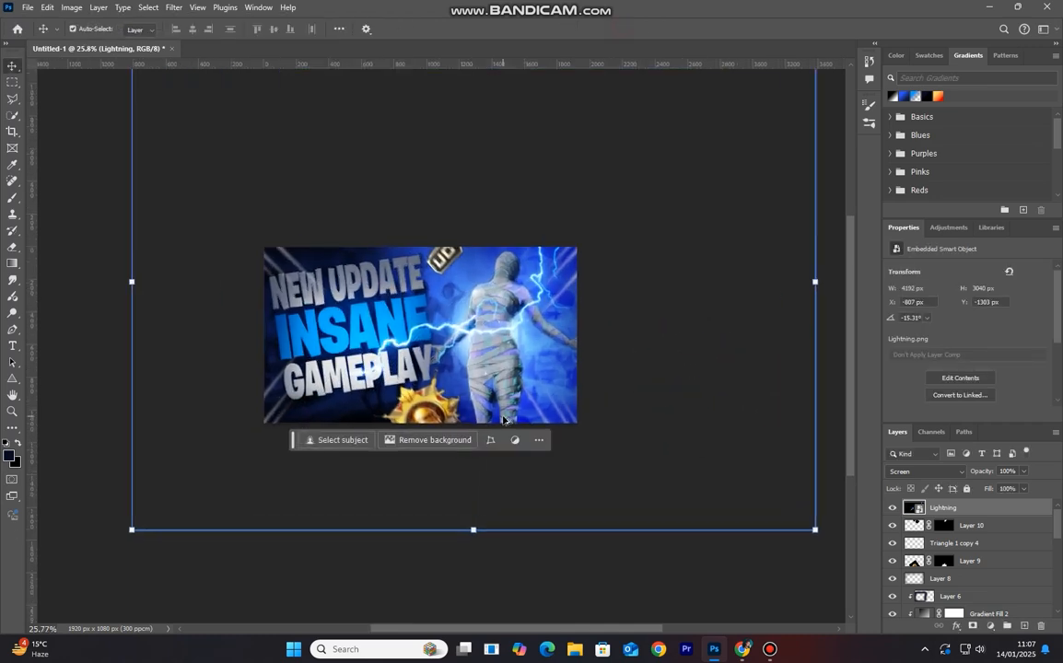
Add a layer mask to the lightning and hide the bolt over the mummy's torso with a smaller black brush.
left_click(973, 626)
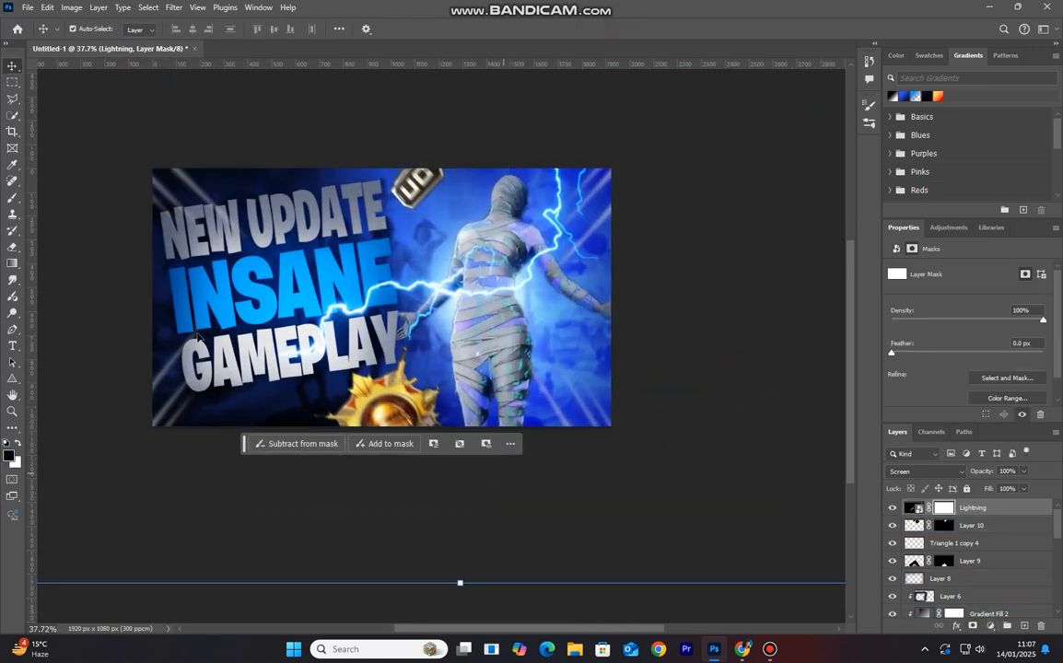
left_click(12, 197)
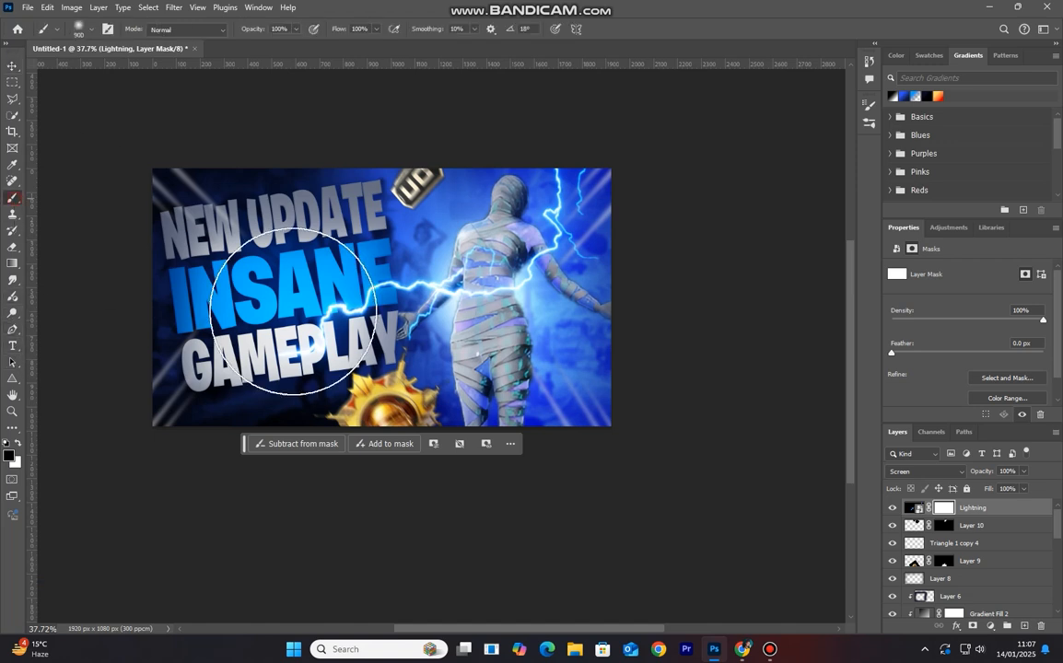
key("bracketleft")
key("bracketleft")
key("bracketleft")
key("bracketleft")
key("bracketleft")
key("bracketleft")
key("bracketleft")
key("bracketleft")
key("bracketleft")
left_click(489, 300)
Mask out the remaining lightning over the mummy's body and outstretched arm with a 100 px brush.
key("bracketleft")
key("bracketleft")
key("bracketleft")
key("bracketleft")
key("bracketleft")
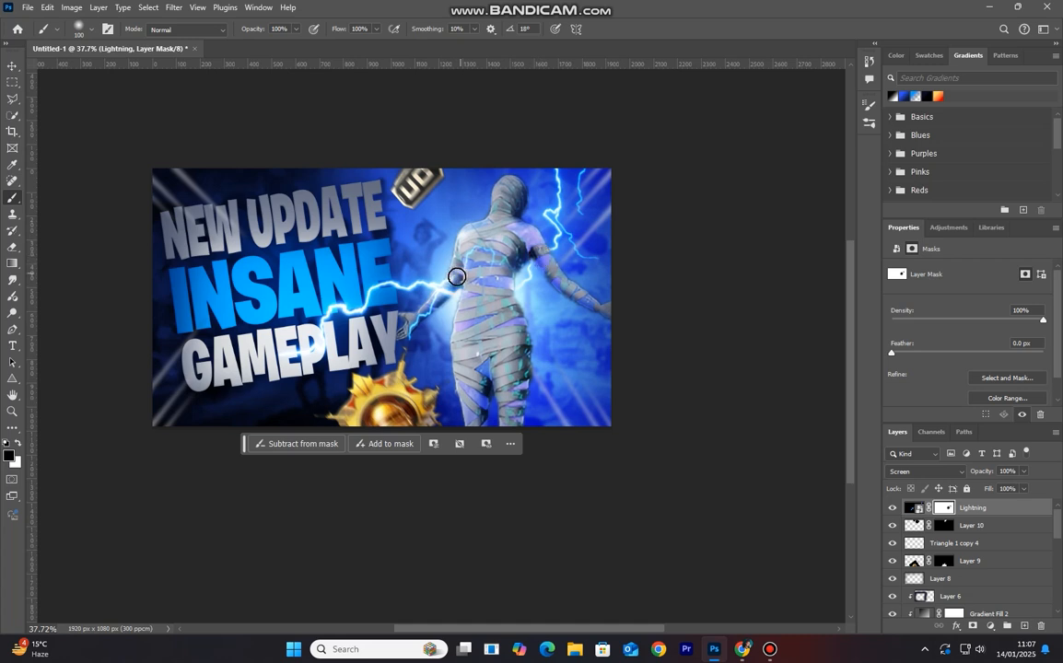
left_click_drag(453, 282, 405, 341)
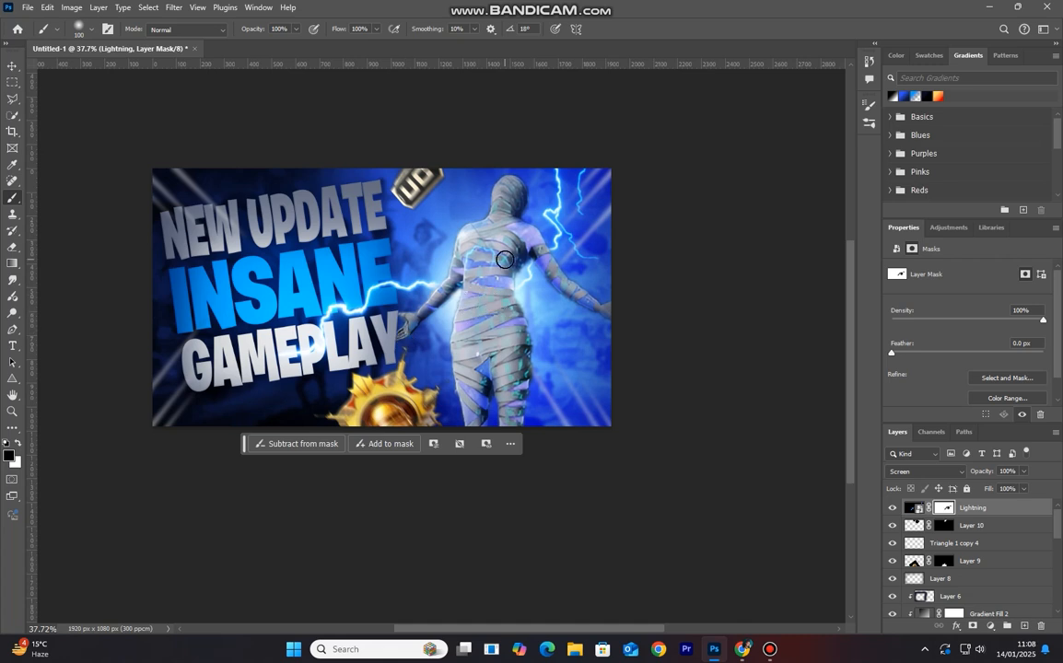
Give the lightning a Gaussian Blur smart filter and create a duplicate of it without the layer mask.
left_click(15, 68)
key("ctrl+j")
left_click(948, 512)
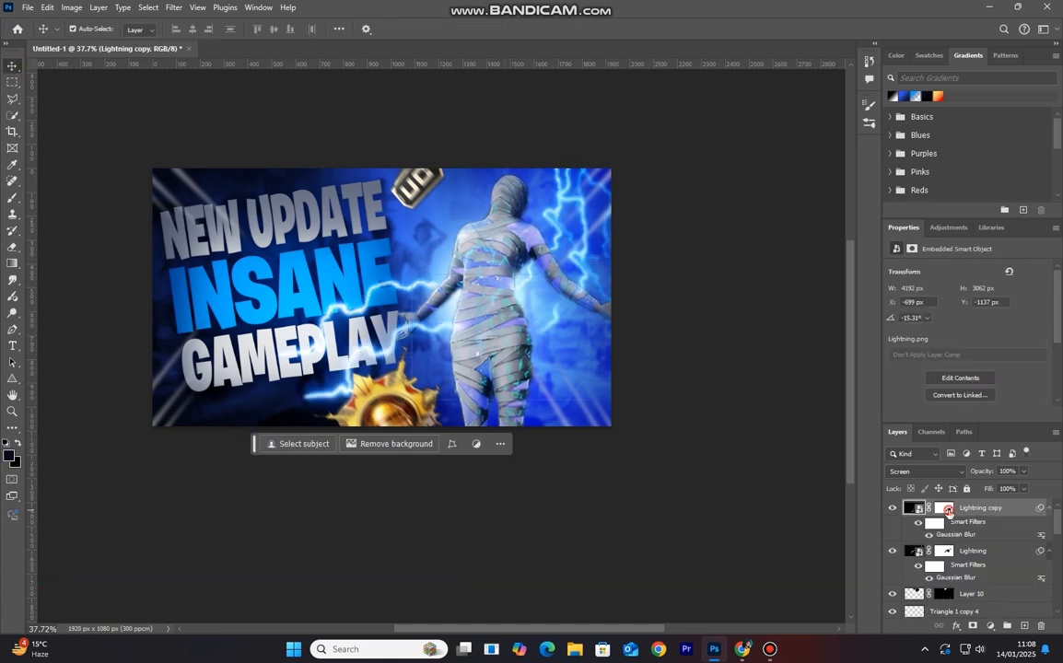
right_click(949, 511)
left_click(958, 535)
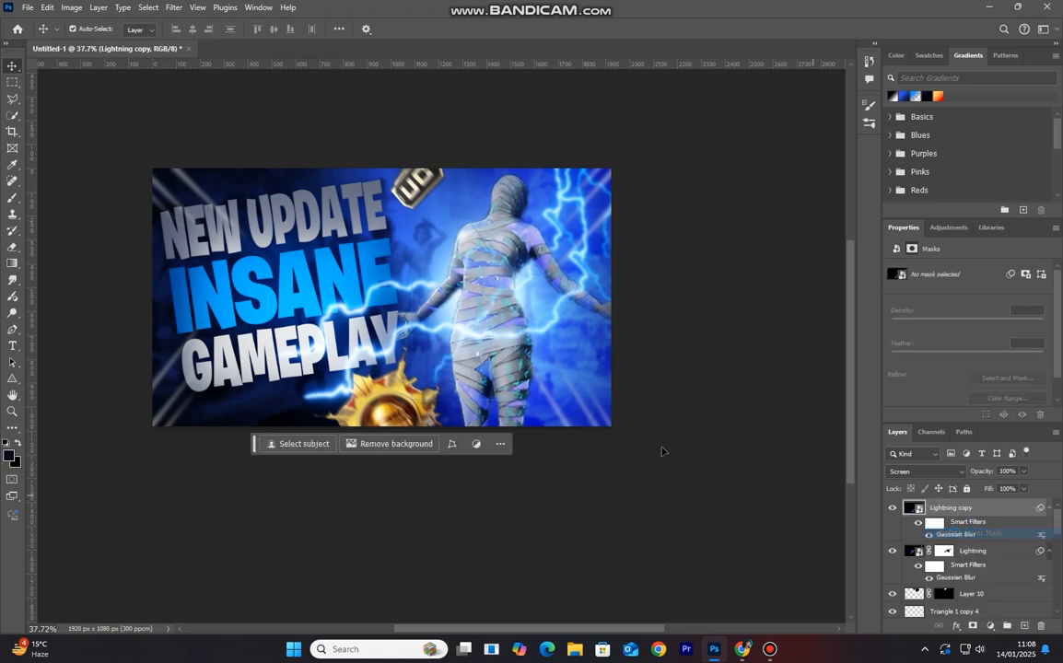
Rotate the lightning copy to 41.05° and position it so the bolt runs from above the headline toward the mummy.
key("ctrl+t")
key("Return")
left_click_drag(665, 491, 551, 457)
left_click_drag(648, 553, 677, 575)
left_click_drag(539, 640, 514, 640)
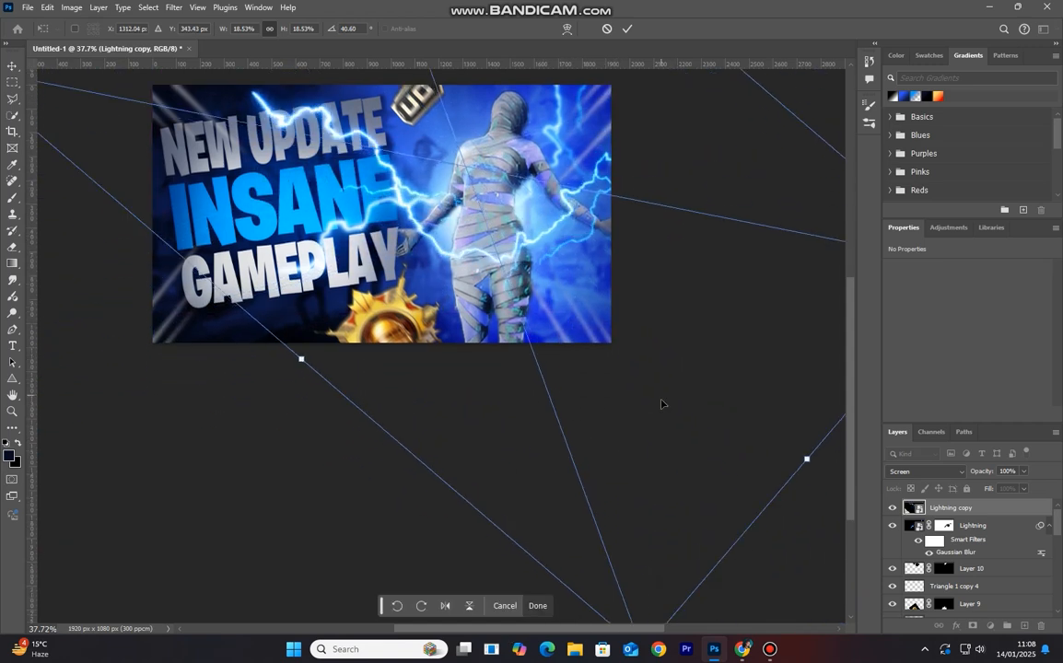
scroll(605, 406, "down", 3)
left_click_drag(724, 467, 638, 595)
left_click_drag(571, 350, 620, 353)
left_click_drag(665, 470, 781, 395)
left_click_drag(689, 427, 619, 402)
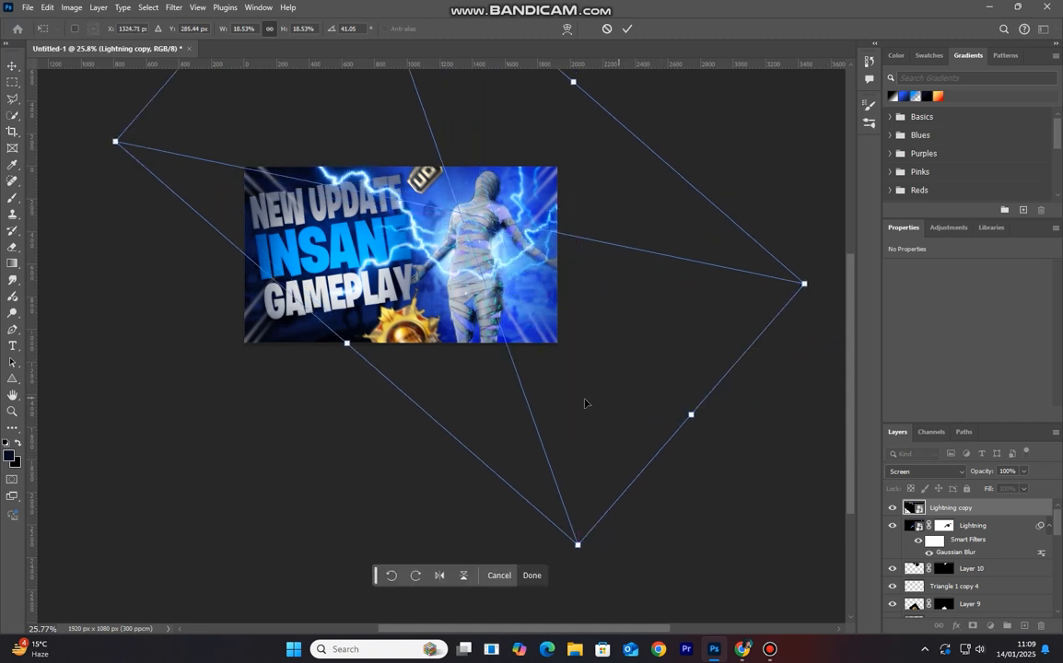
left_click(627, 29)
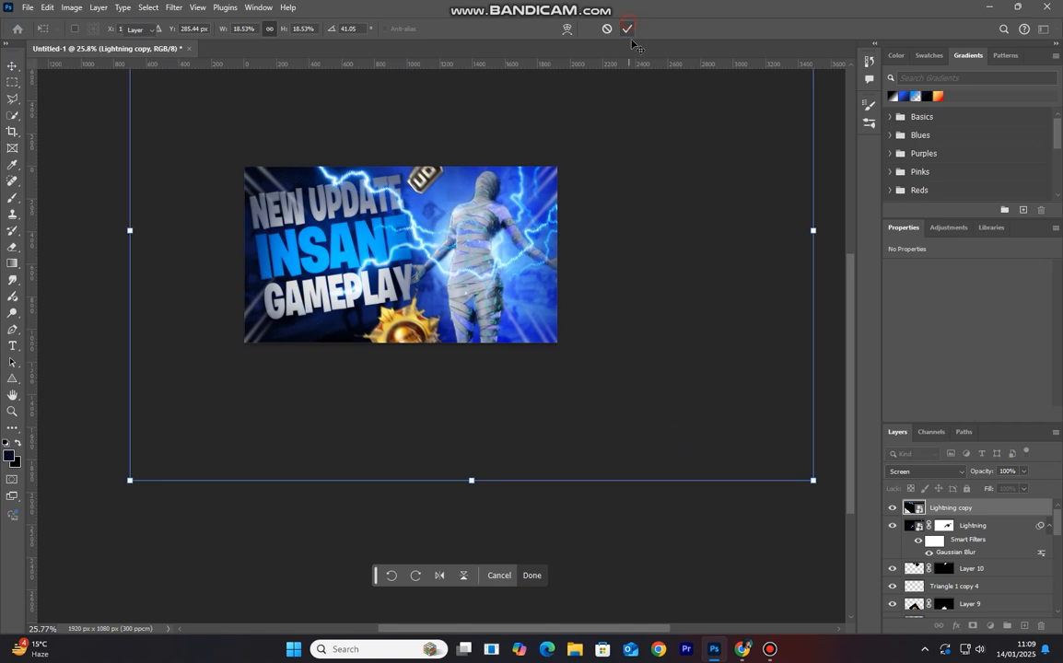
Mask the lightning copy off the mummy's arm and headline, and clean up the original lightning's mask over the headline with a 70 px brush.
left_click(974, 627)
scroll(489, 241, "up", 4)
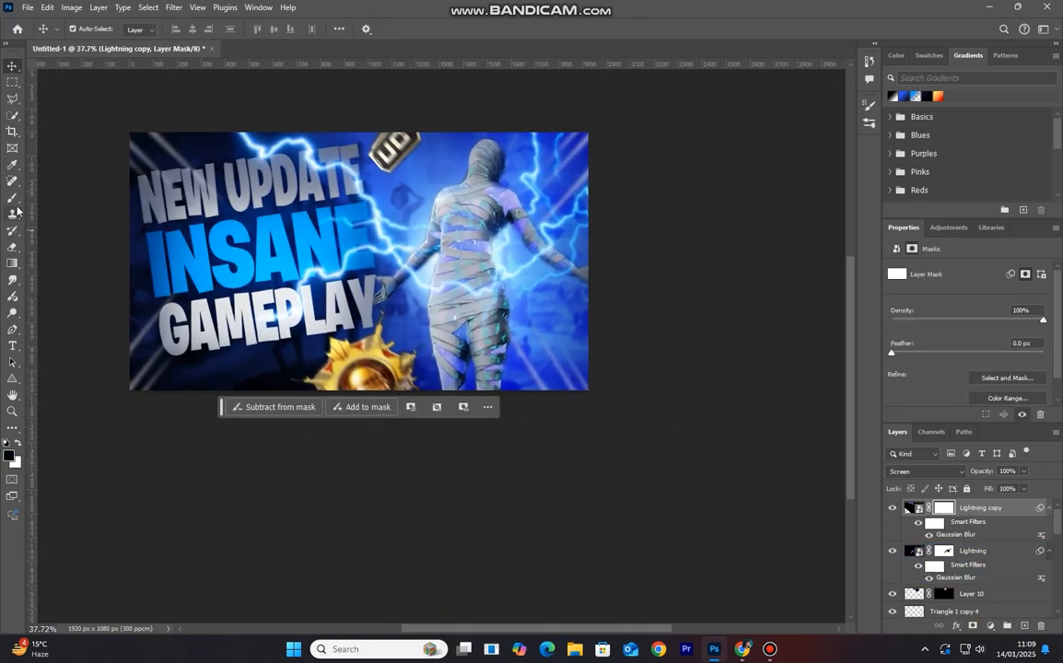
left_click(13, 199)
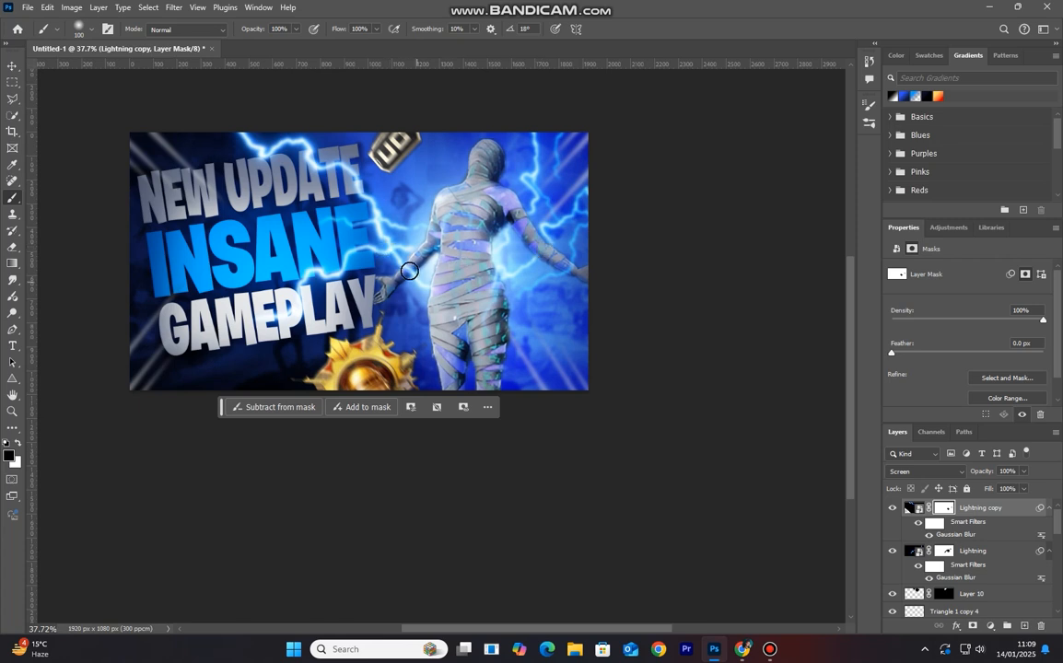
key("bracketleft")
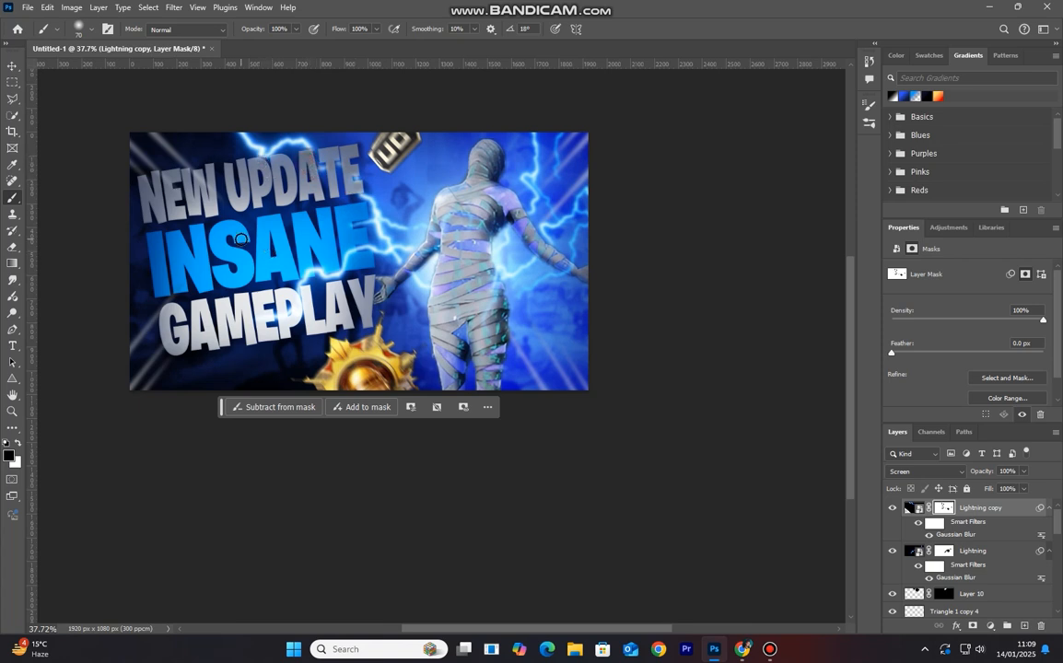
left_click(947, 551)
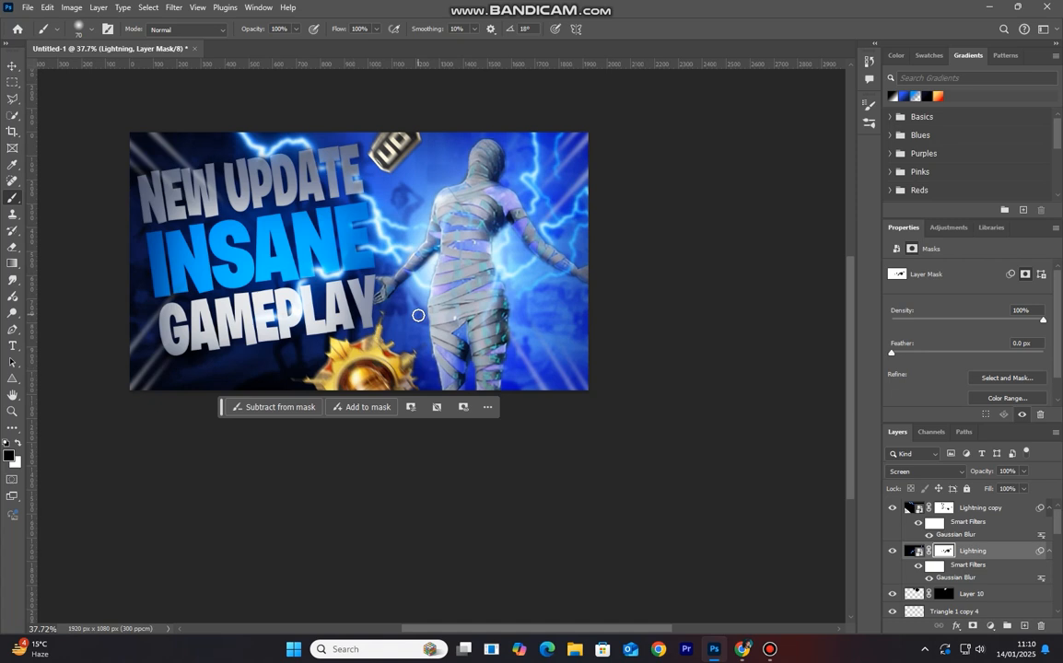
key("v")
Compare the thumbnail with and without the lightning copy.
scroll(408, 312, "down", 1)
scroll(496, 308, "up", 1)
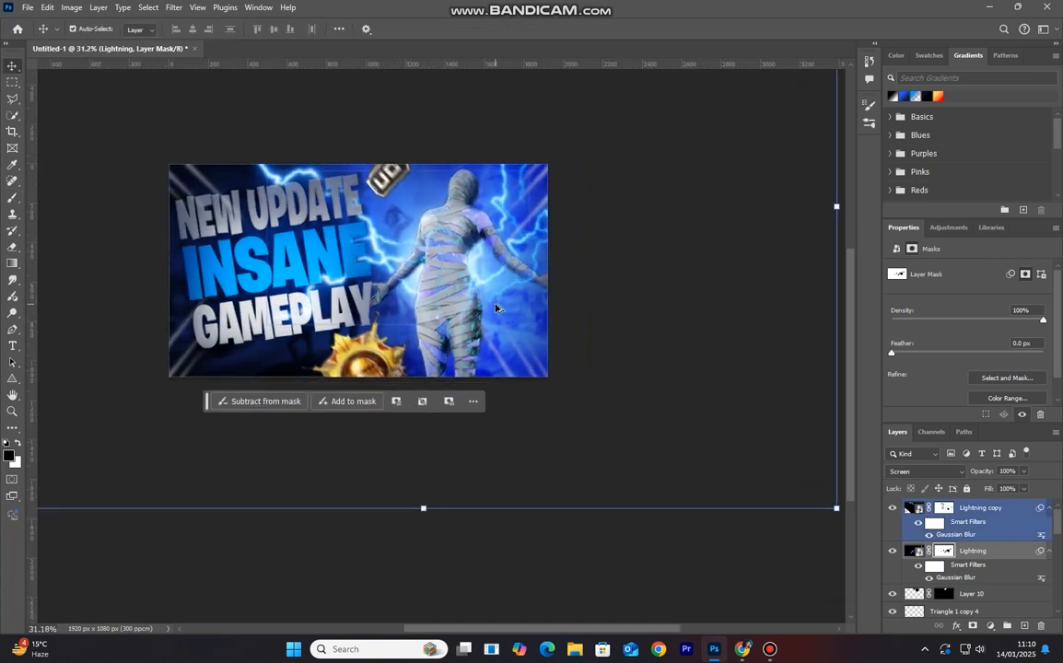
scroll(495, 309, "down", 2)
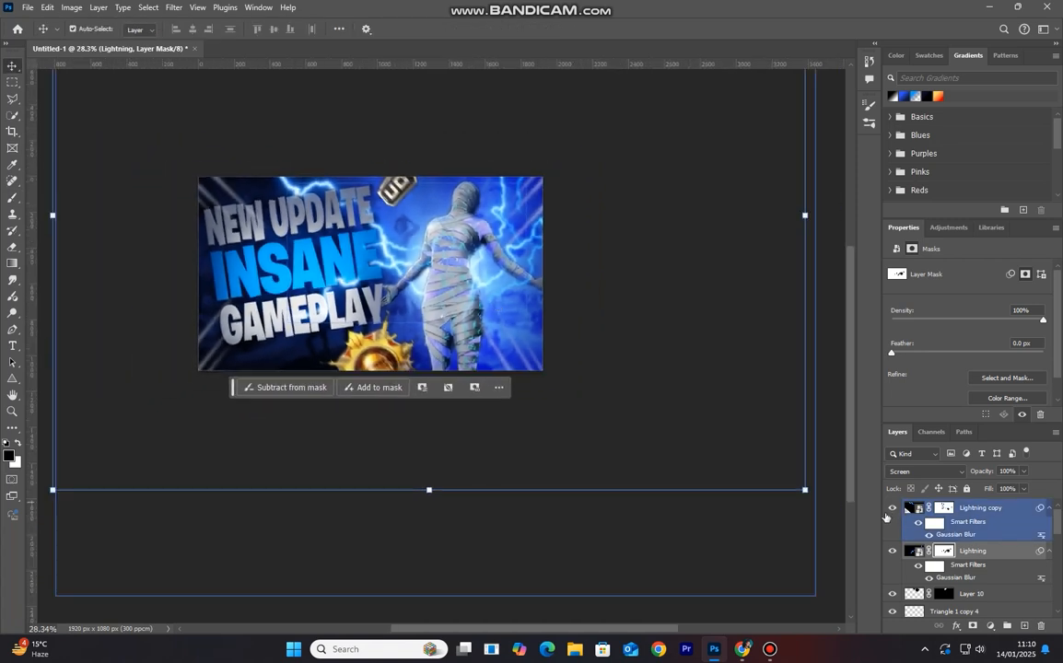
left_click(890, 511)
left_click(889, 512)
scroll(508, 365, "up", 2)
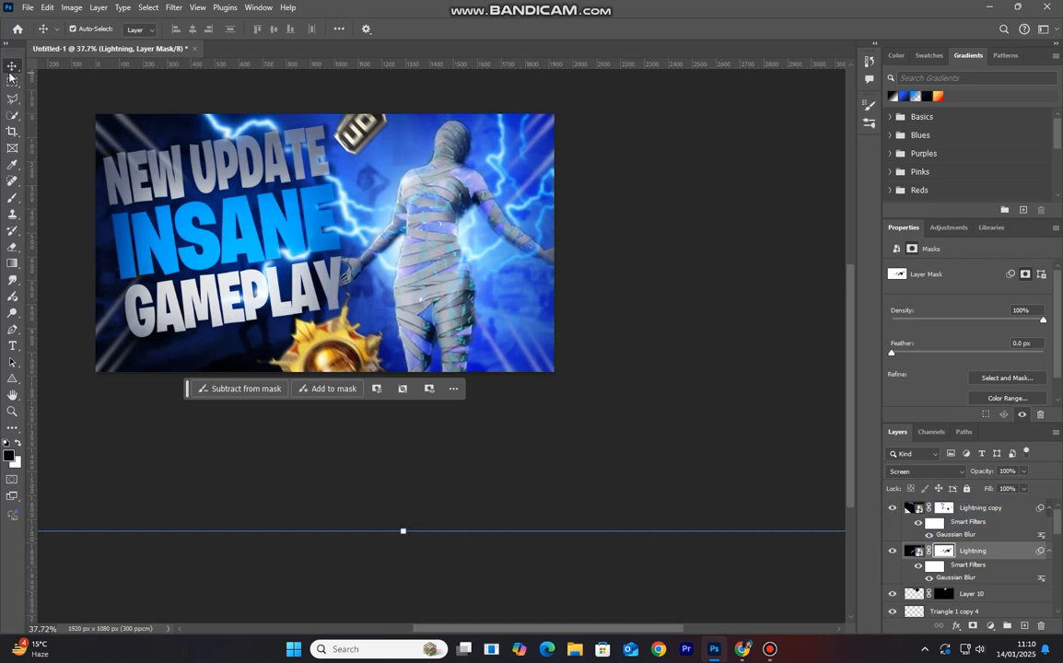
Add a Color Lookup adjustment above the lightning copy, try the Soft_Warming and HorrorBlue LUTs, and settle on Crisp_Warm.look.
left_click(991, 512)
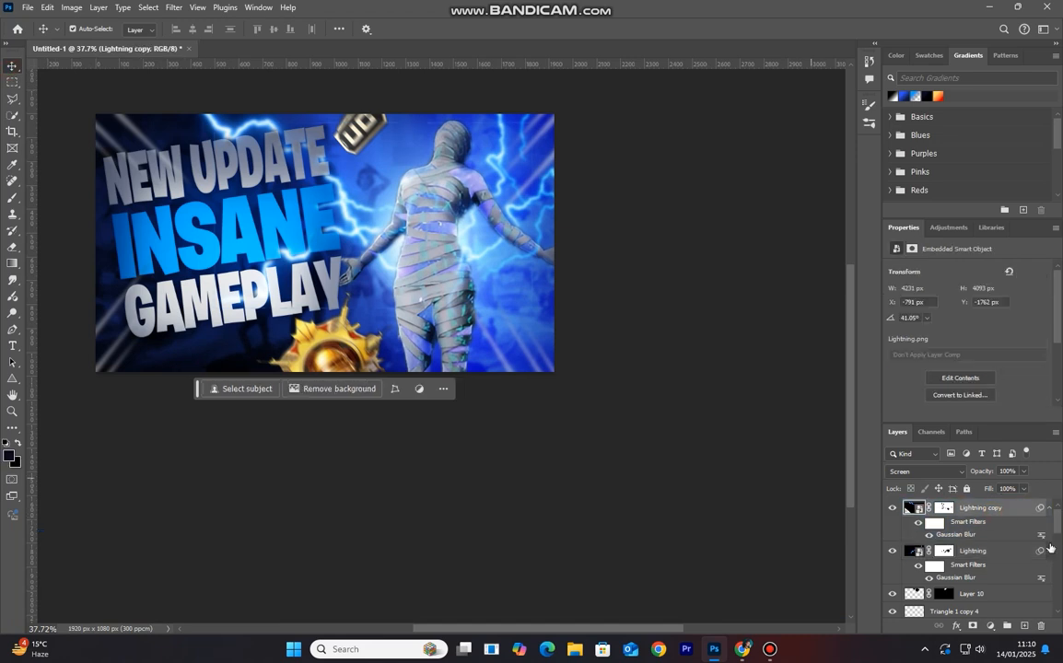
scroll(425, 338, "down", 1)
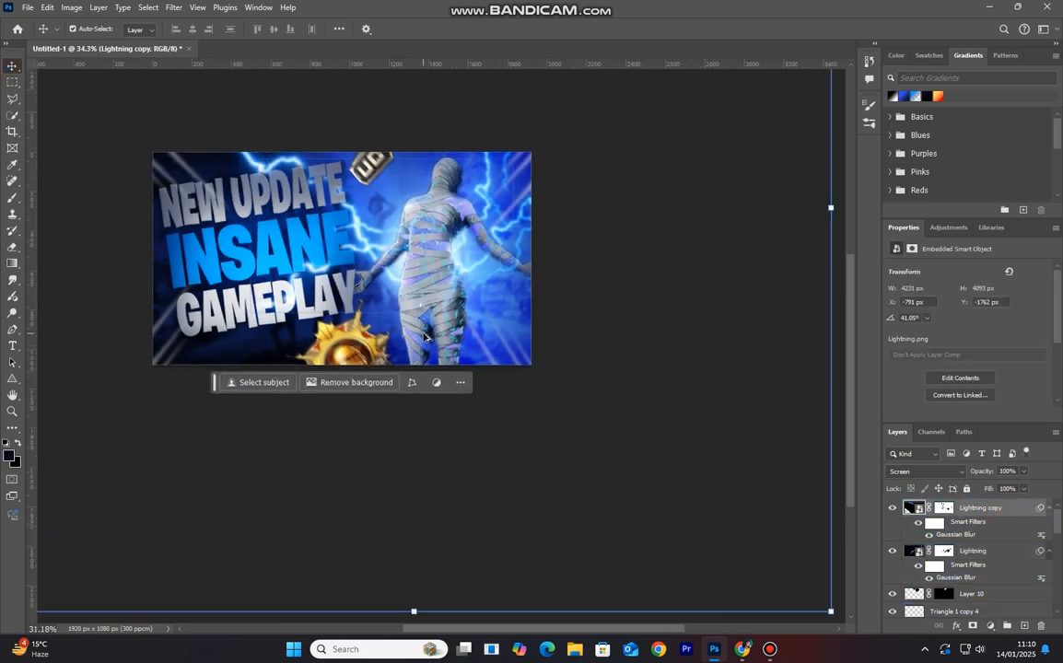
scroll(426, 338, "down", 2)
scroll(426, 339, "up", 3)
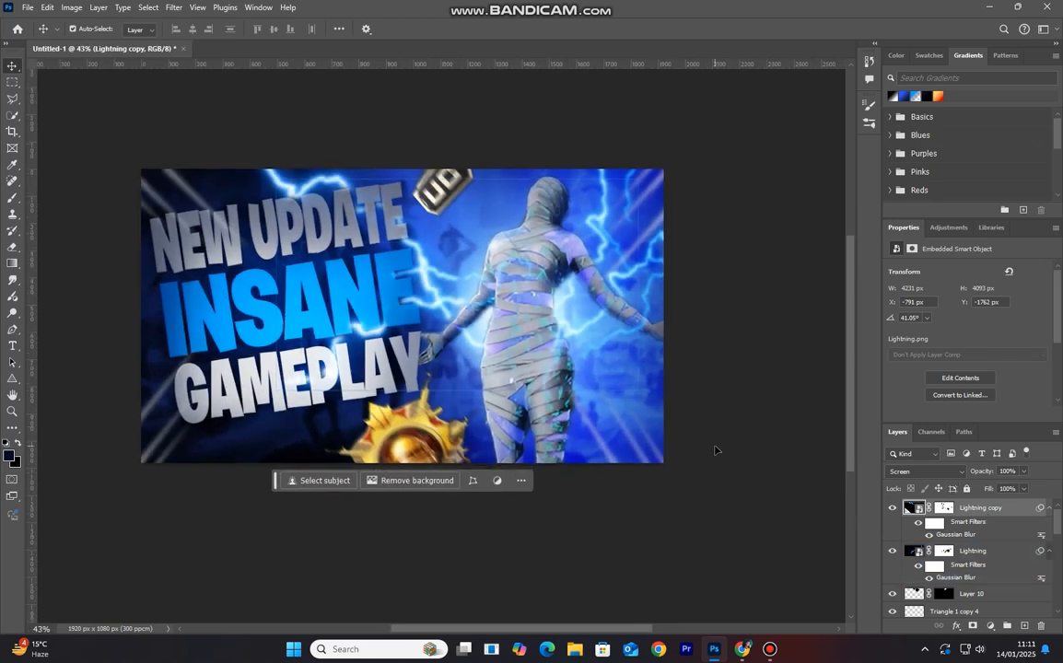
left_click(990, 626)
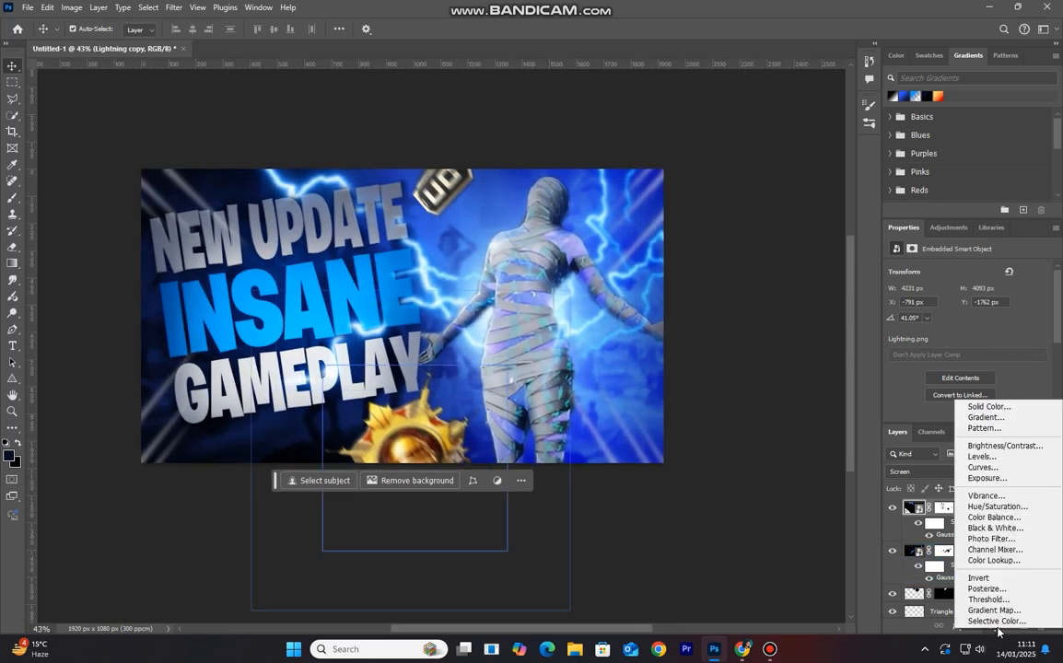
left_click(999, 562)
left_click(981, 271)
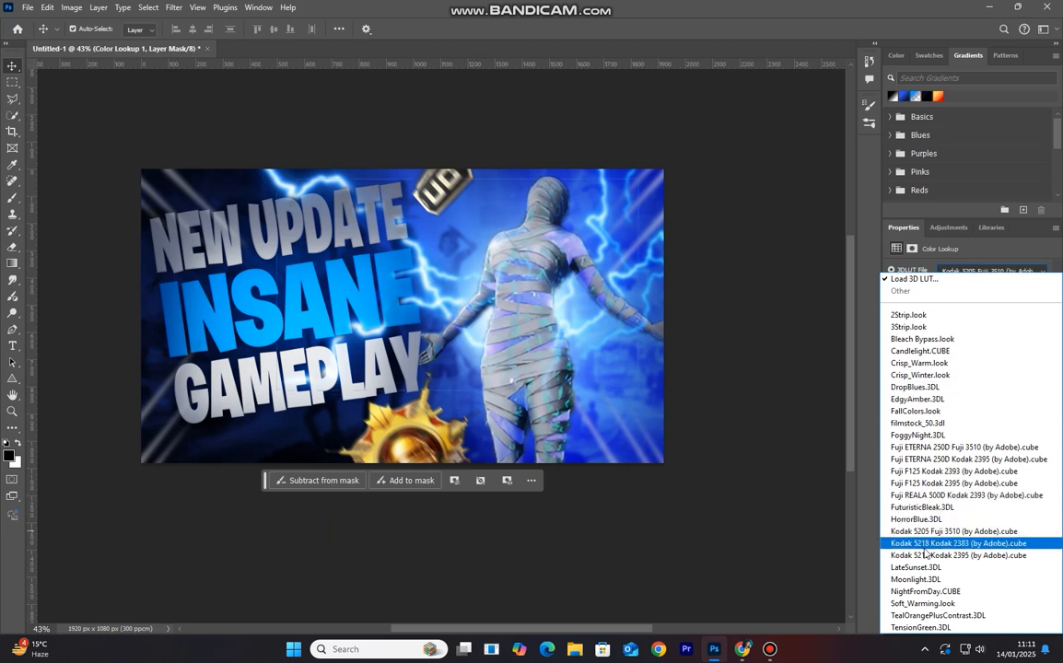
left_click(941, 603)
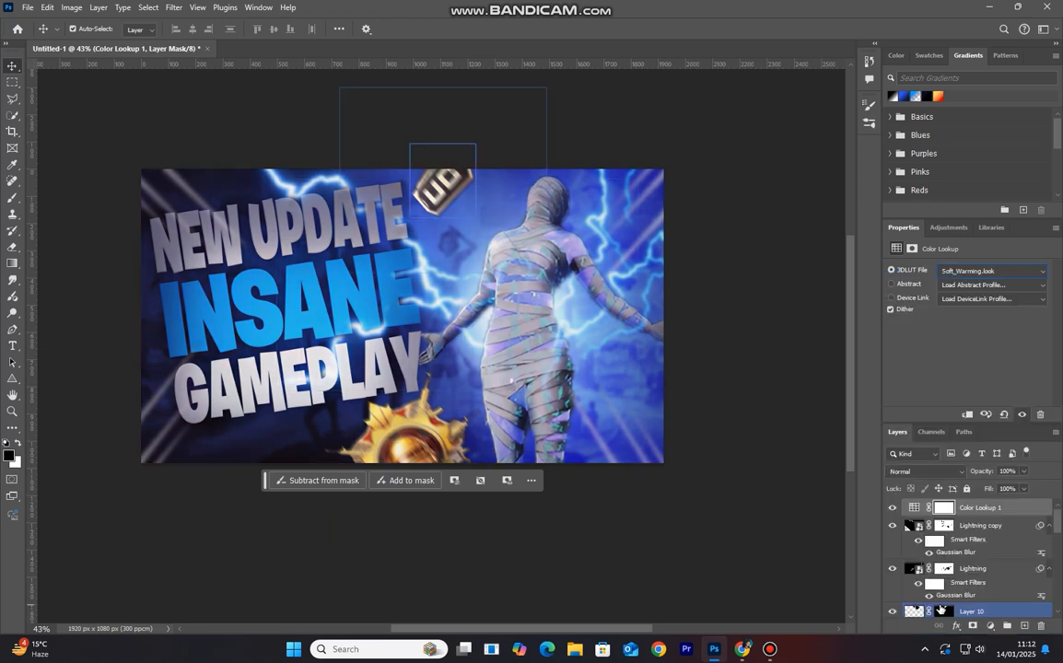
left_click(950, 272)
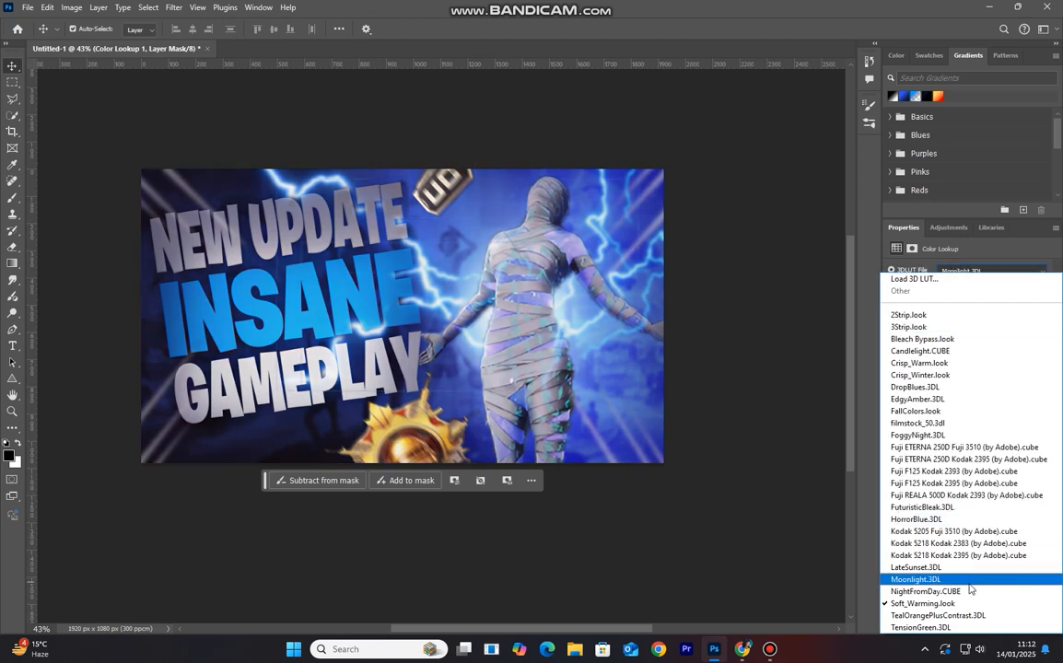
left_click(958, 522)
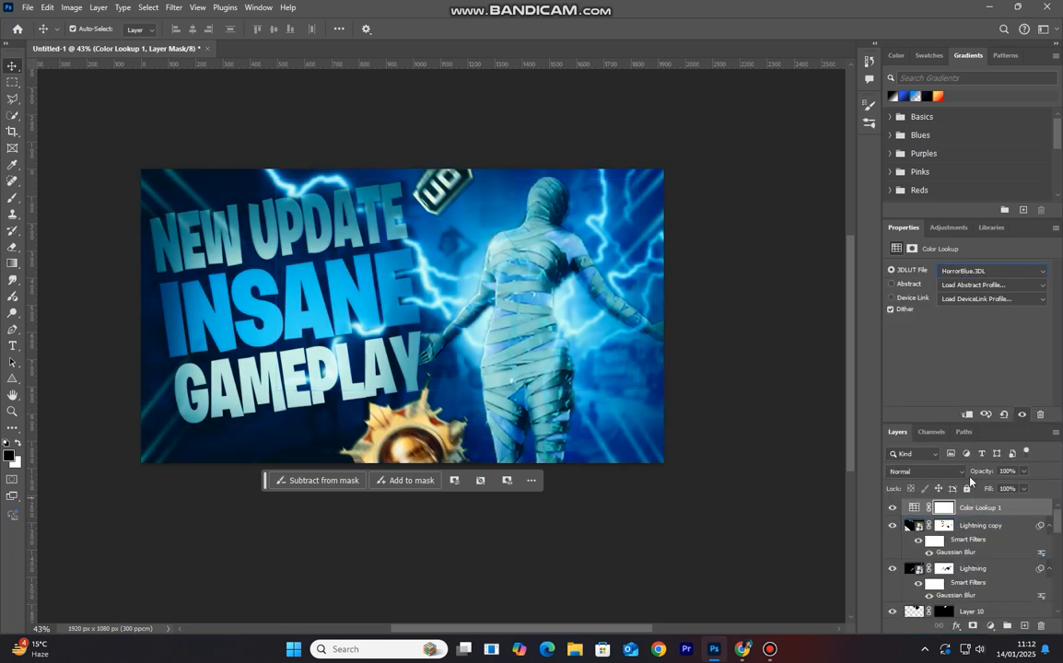
left_click(950, 271)
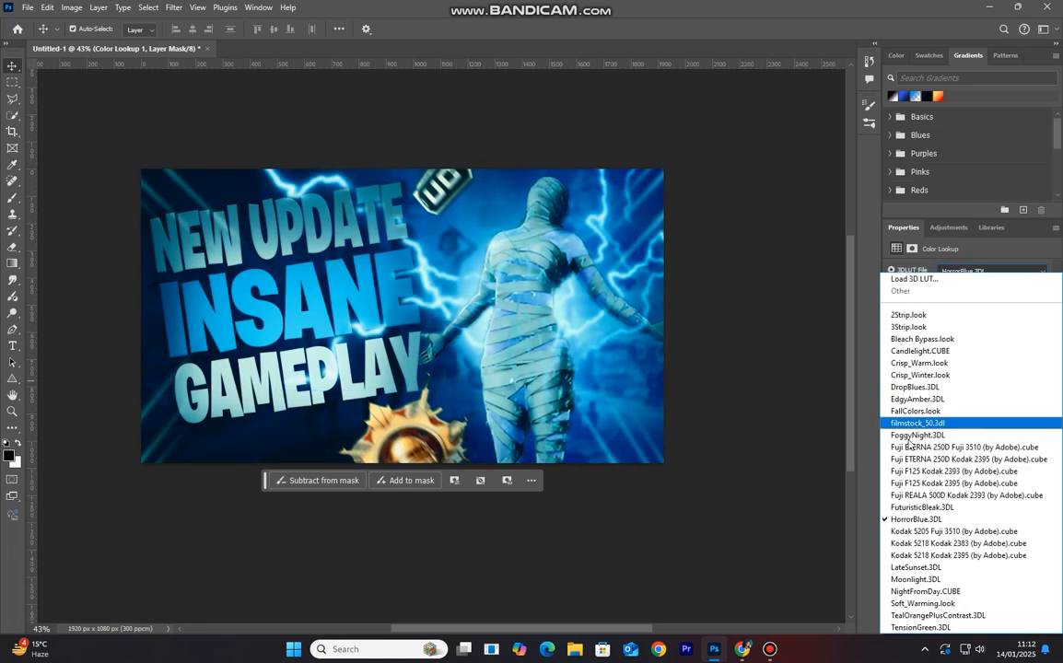
left_click(922, 363)
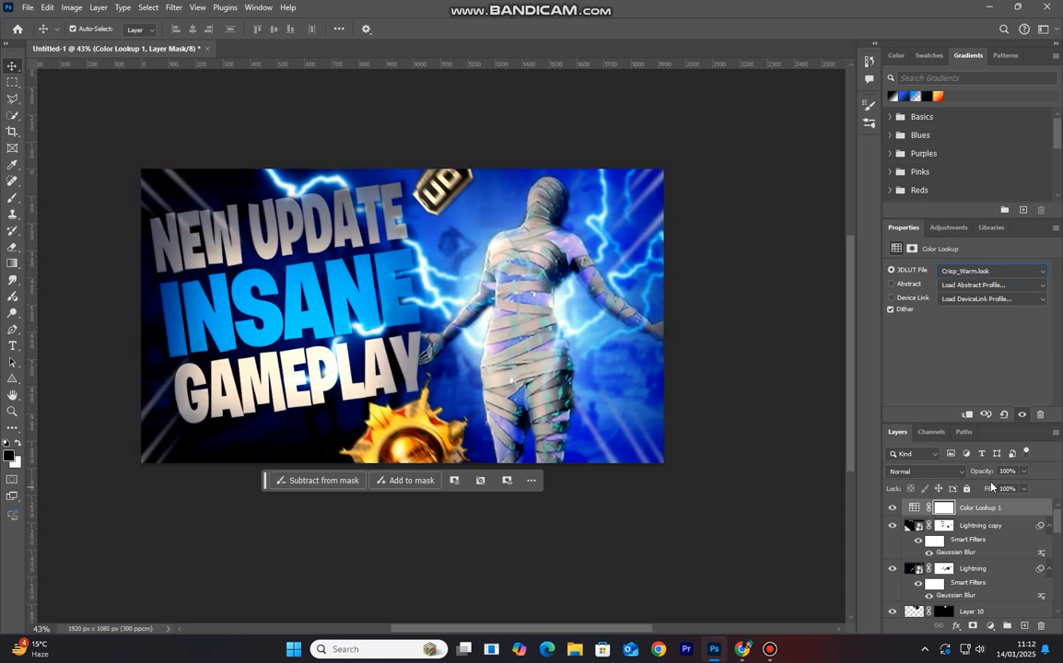
Reduce the Color Lookup layer to 56% opacity and 51% fill, comparing the image with and without it.
mouse_move(984, 495)
left_mouse_down()
mouse_move(1005, 494)
mouse_move(975, 474)
left_mouse_up()
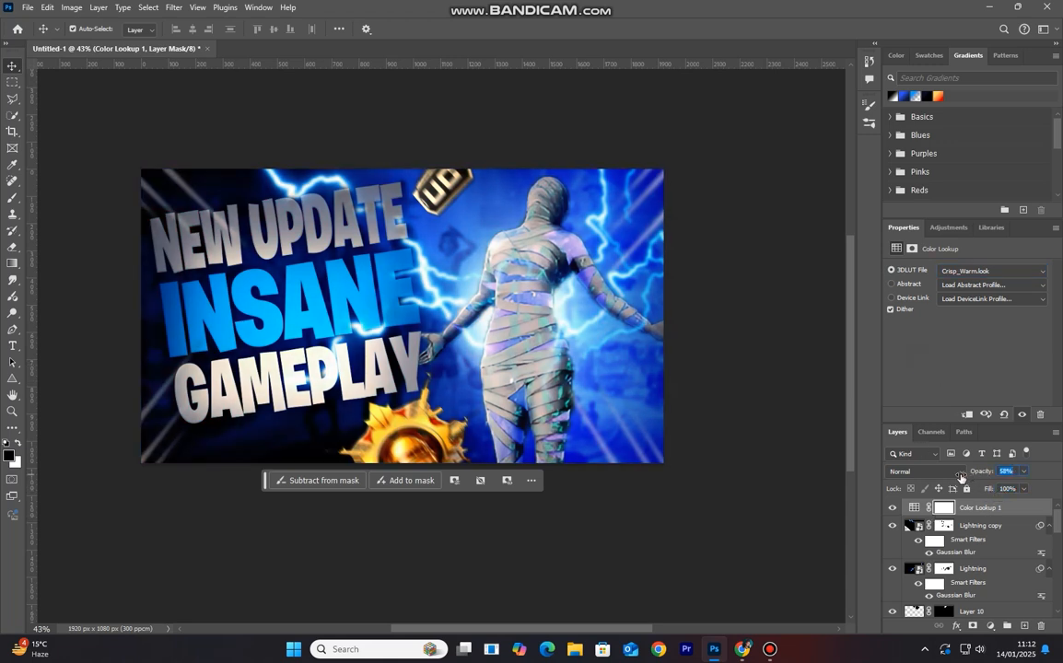
left_click(894, 510)
left_click(894, 509)
left_click_drag(988, 489, 980, 490)
left_click_drag(957, 502, 954, 502)
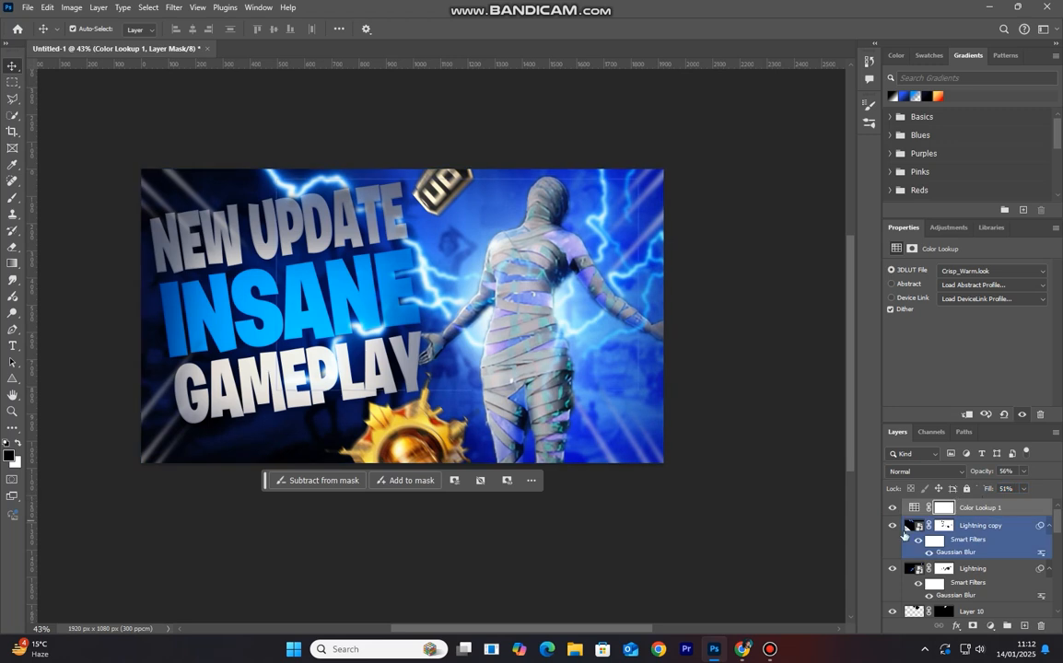
left_click(892, 509)
left_click(892, 509)
scroll(409, 445, "down", 3)
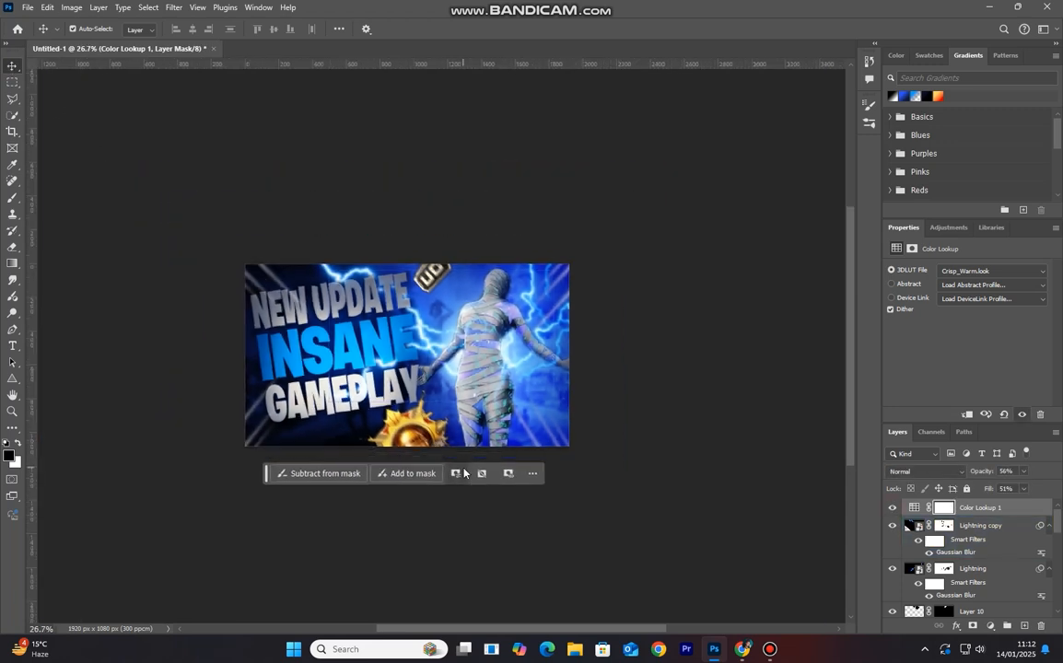
scroll(440, 456, "up", 2)
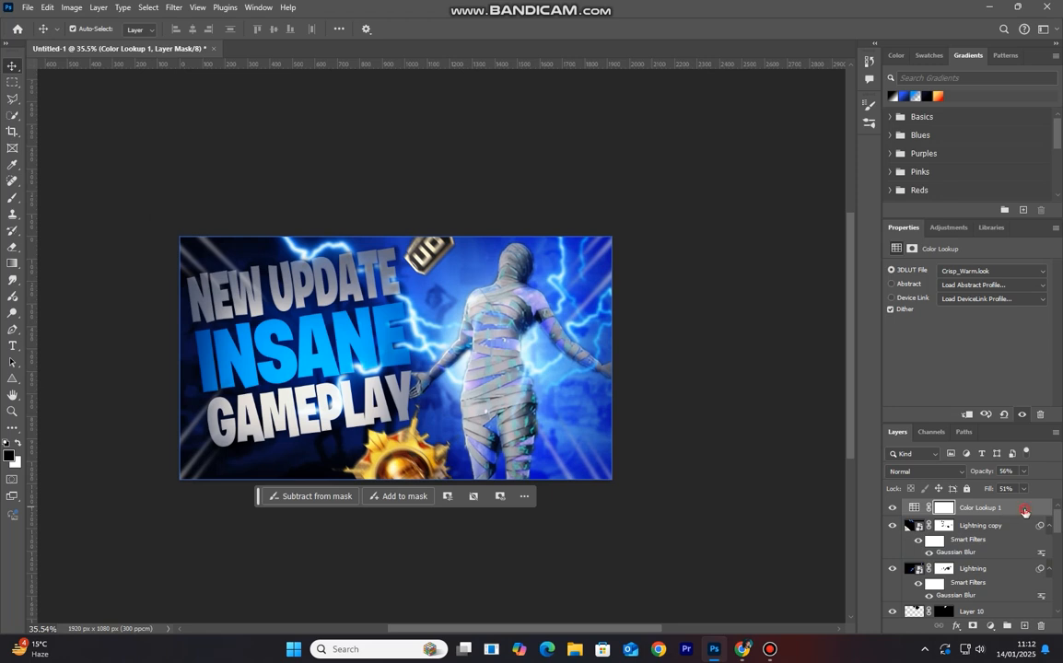
Add a Brightness/Contrast adjustment above the Color Lookup with brightness 13, and compare the image with and without it.
left_click(1025, 512)
left_click(991, 626)
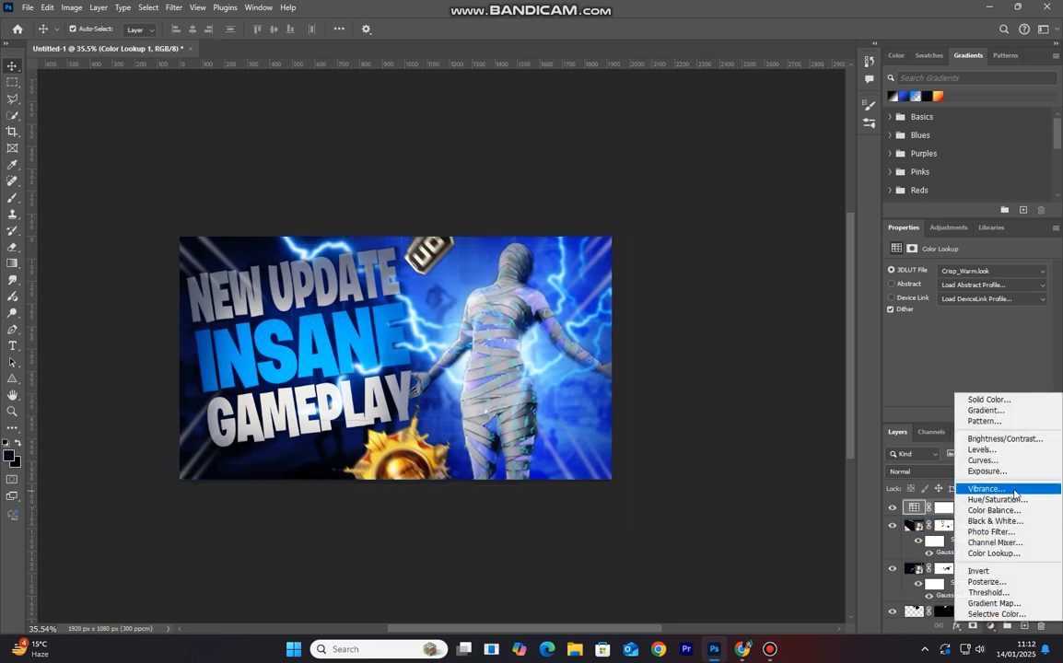
left_click(1004, 438)
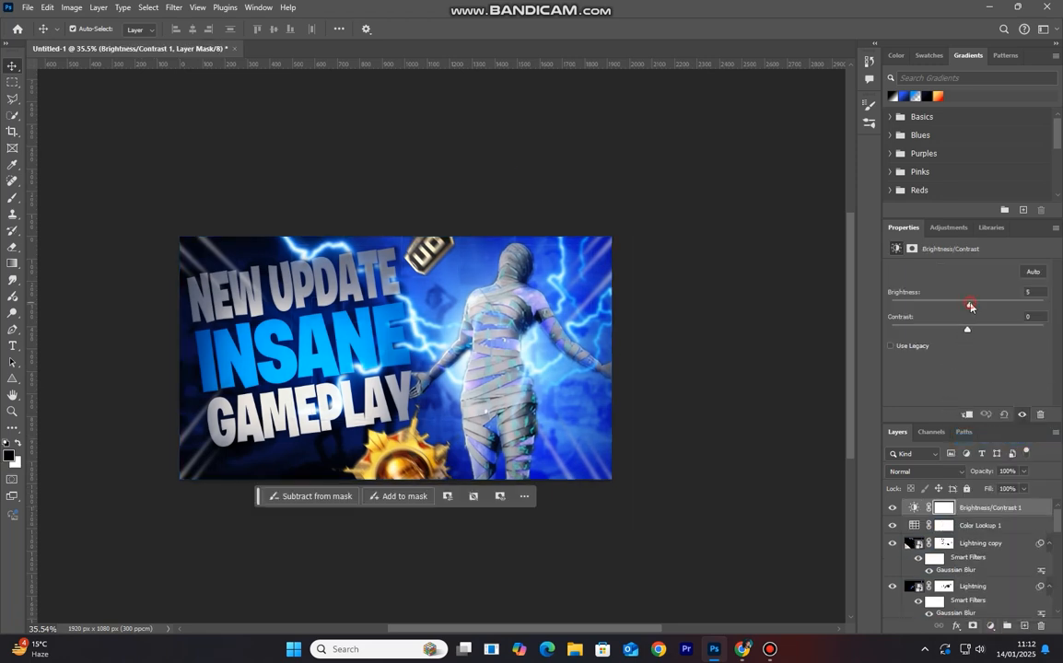
left_click_drag(968, 307, 982, 310)
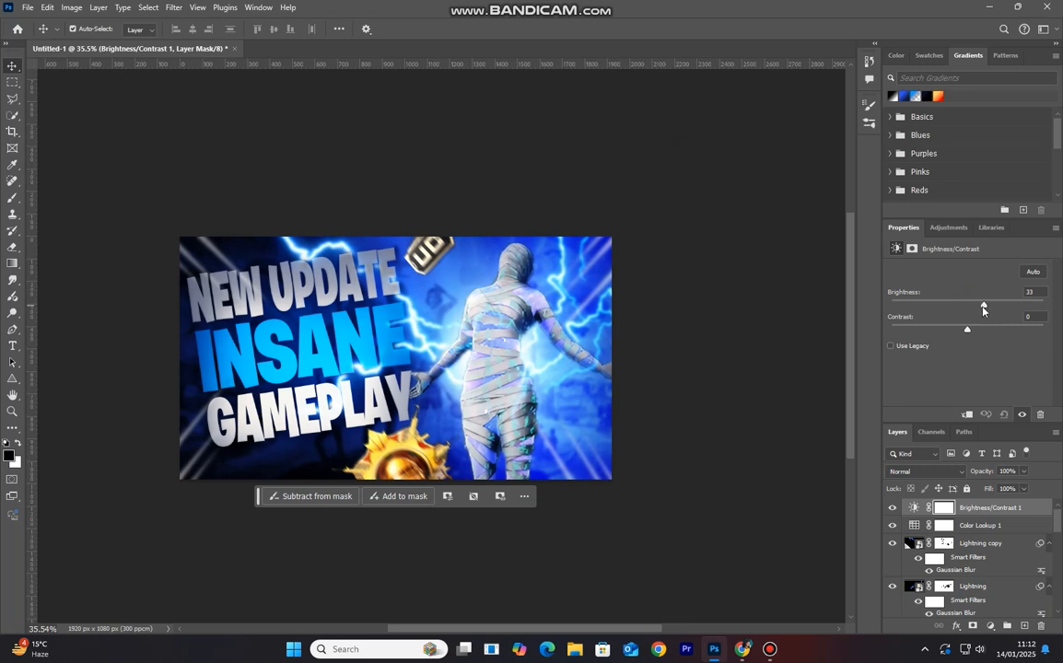
left_click_drag(982, 309, 975, 318)
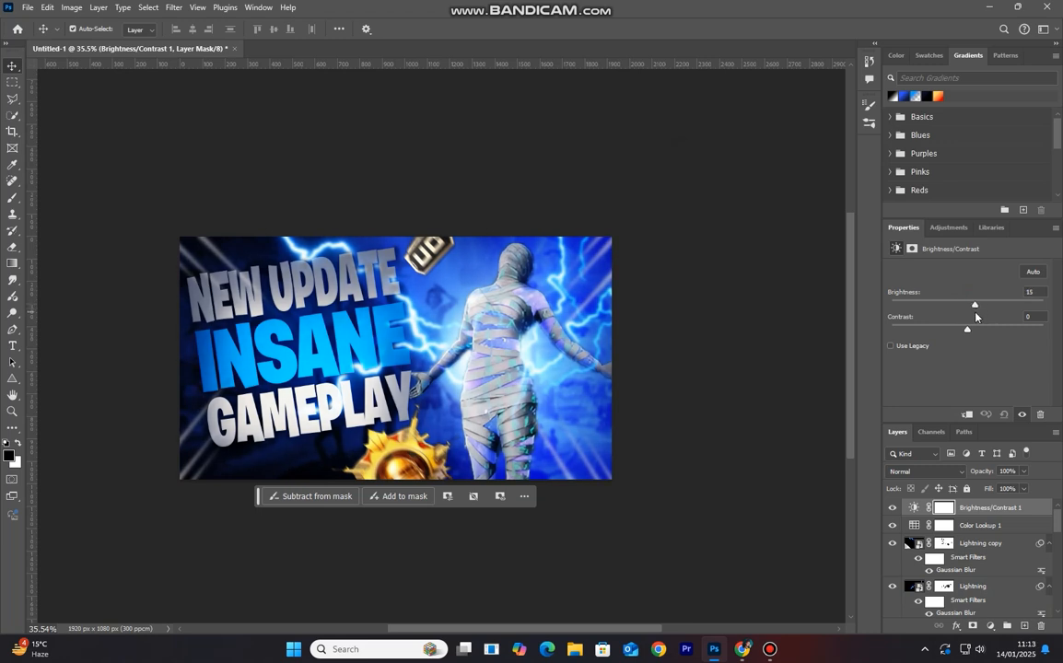
mouse_move(976, 317)
left_mouse_down()
mouse_move(1000, 323)
mouse_move(987, 326)
left_mouse_up()
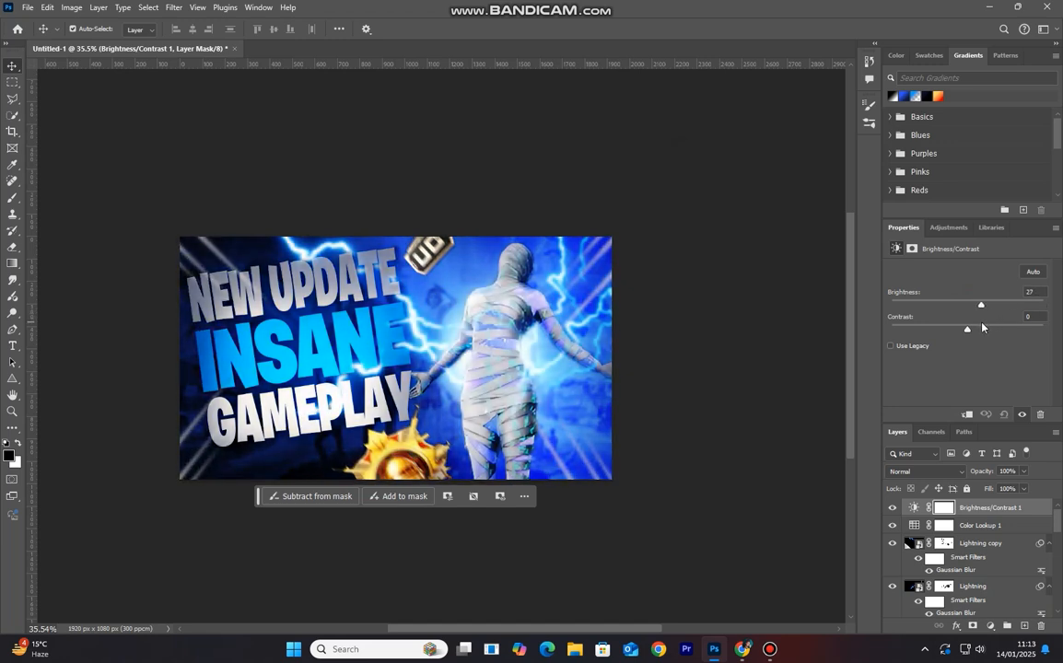
left_click_drag(979, 325, 977, 326)
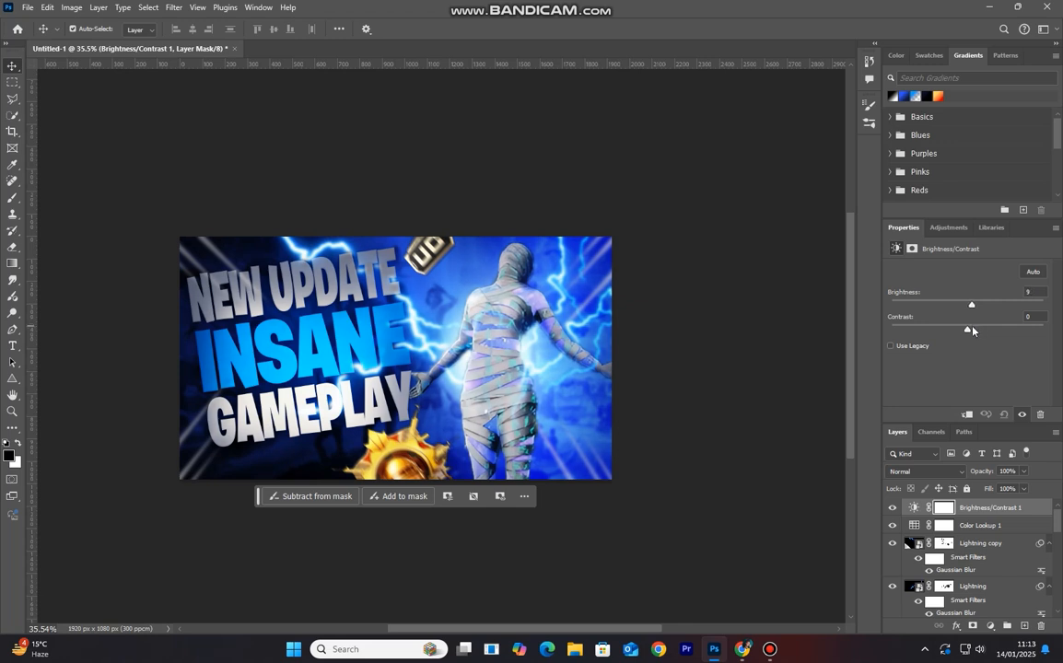
left_click(892, 508)
left_click(892, 507)
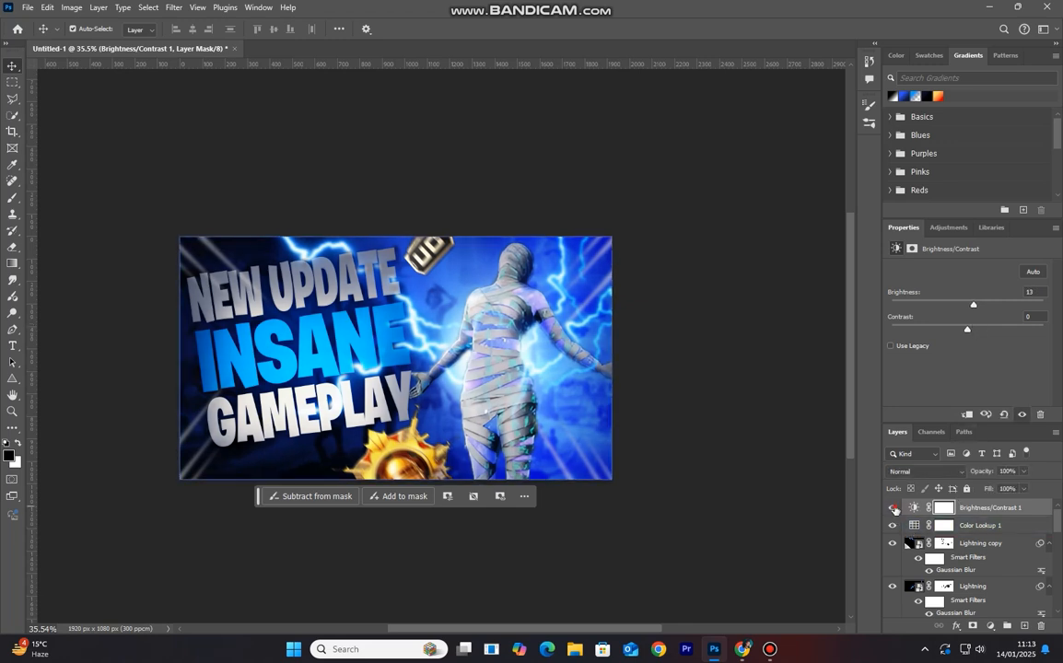
left_click(893, 508)
left_click(894, 508)
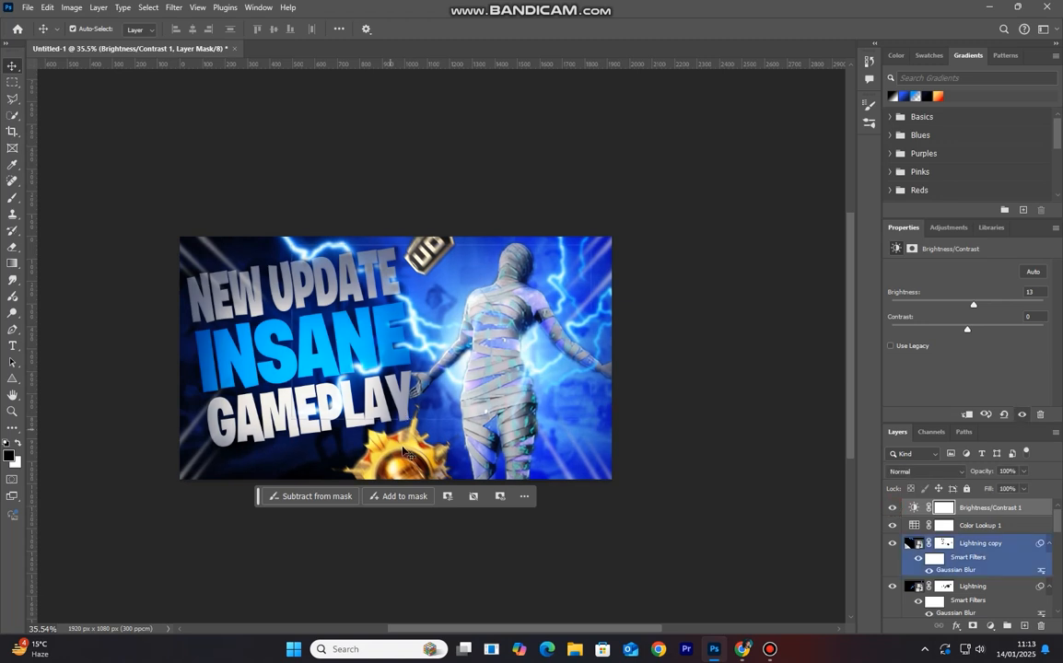
Inspect the whole thumbnail at several zoom levels to review the headline, mummy, lightning and color grading.
scroll(402, 450, "down", 1)
scroll(403, 450, "down", 2)
scroll(410, 444, "up", 1)
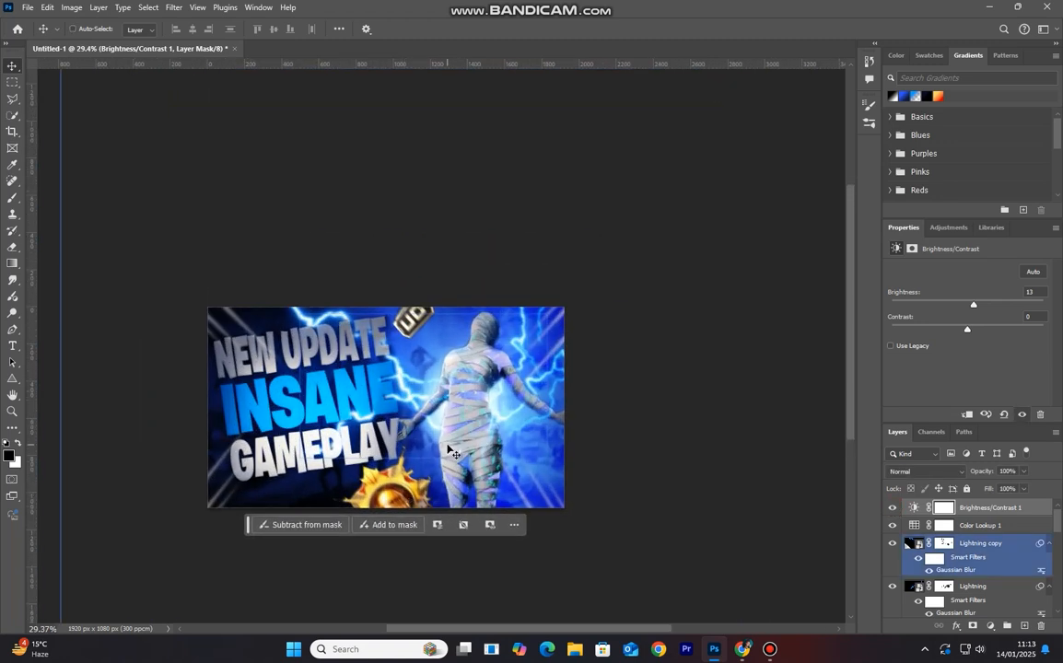
scroll(450, 450, "up", 3)
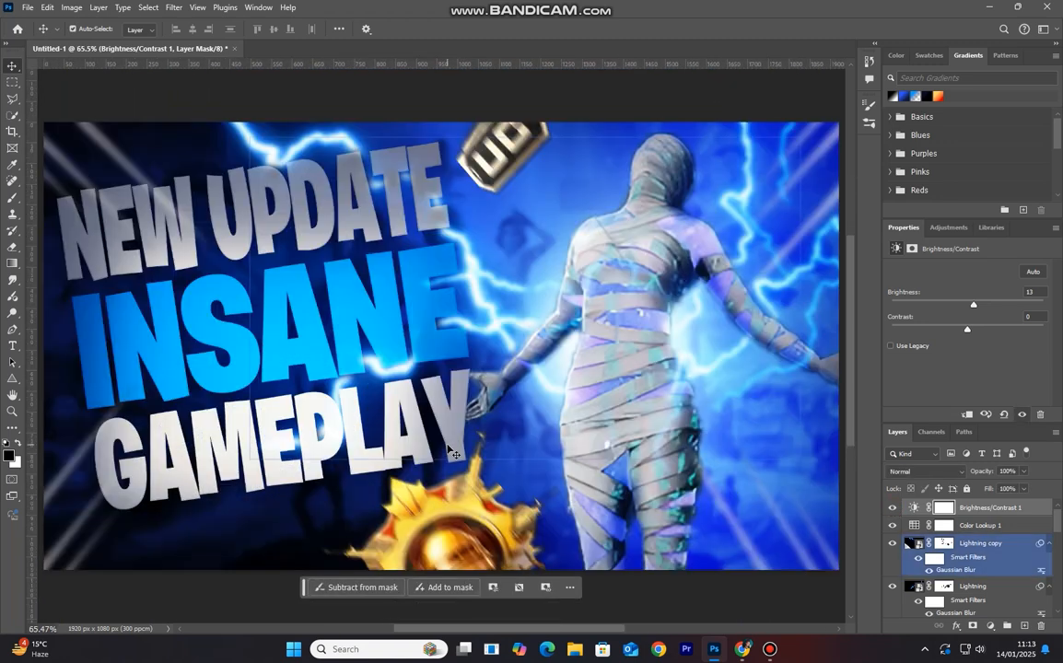
scroll(450, 449, "down", 3)
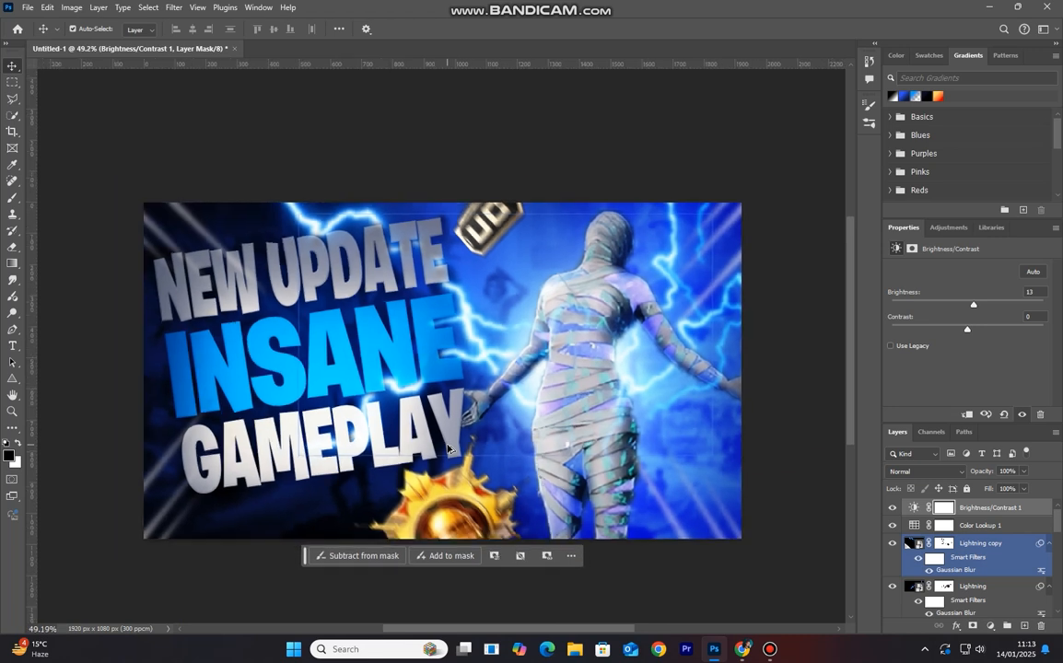
scroll(448, 449, "up", 1)
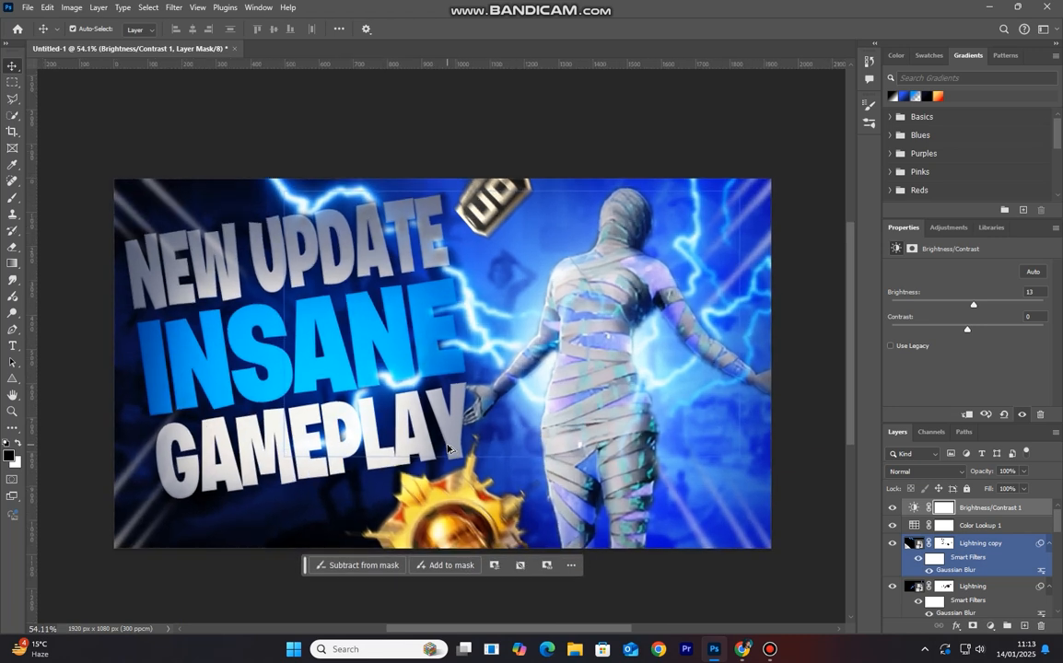
scroll(448, 449, "down", 3)
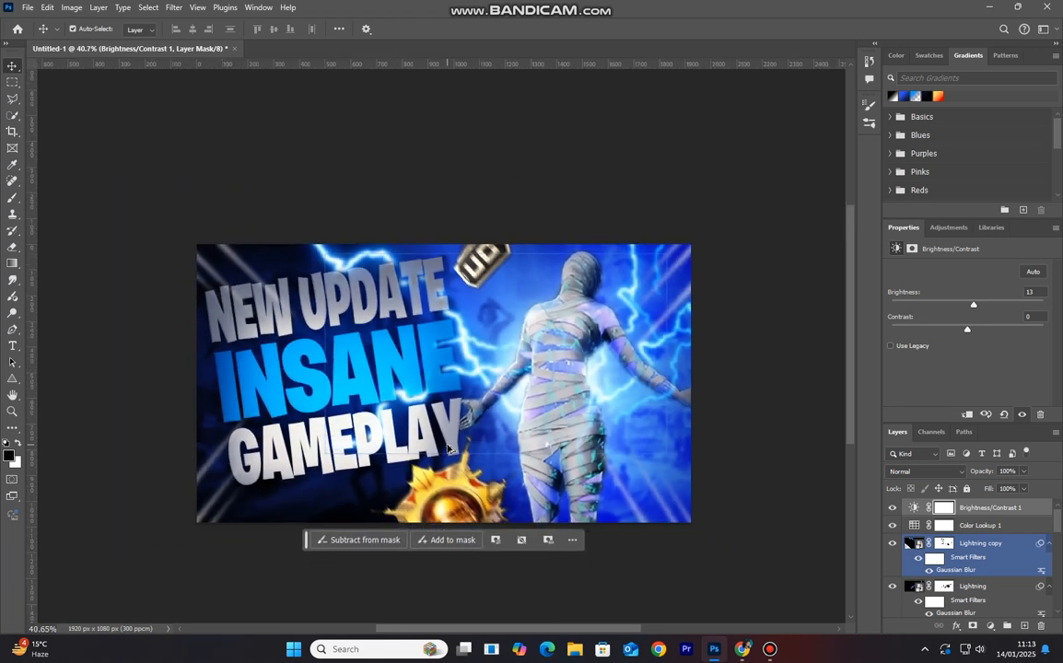
scroll(448, 449, "down", 1)
scroll(448, 449, "down", 2)
scroll(447, 449, "up", 6)
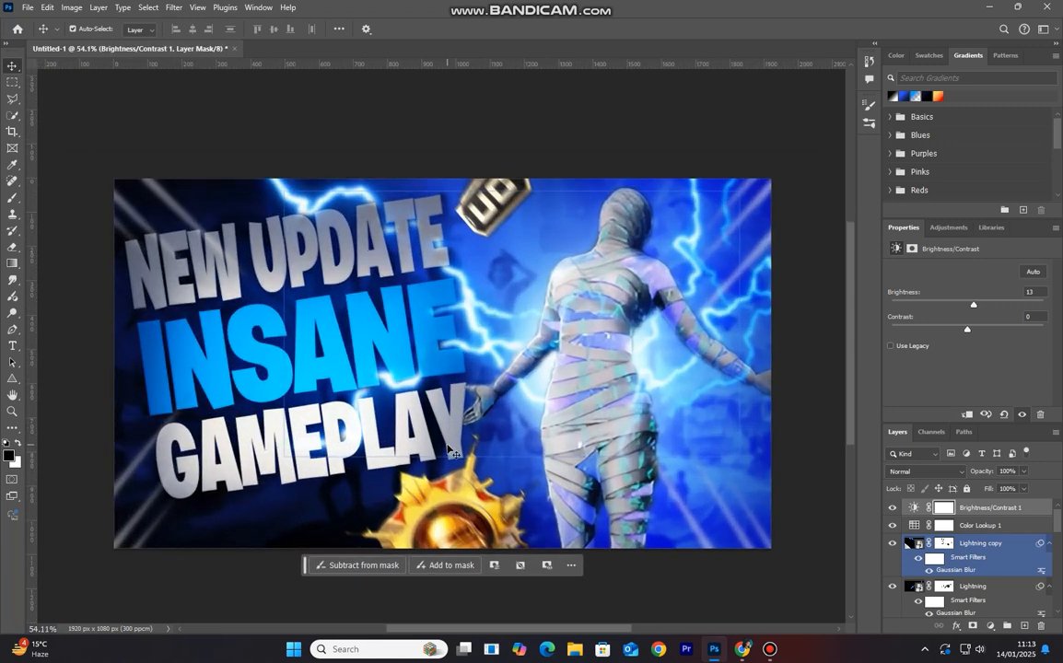